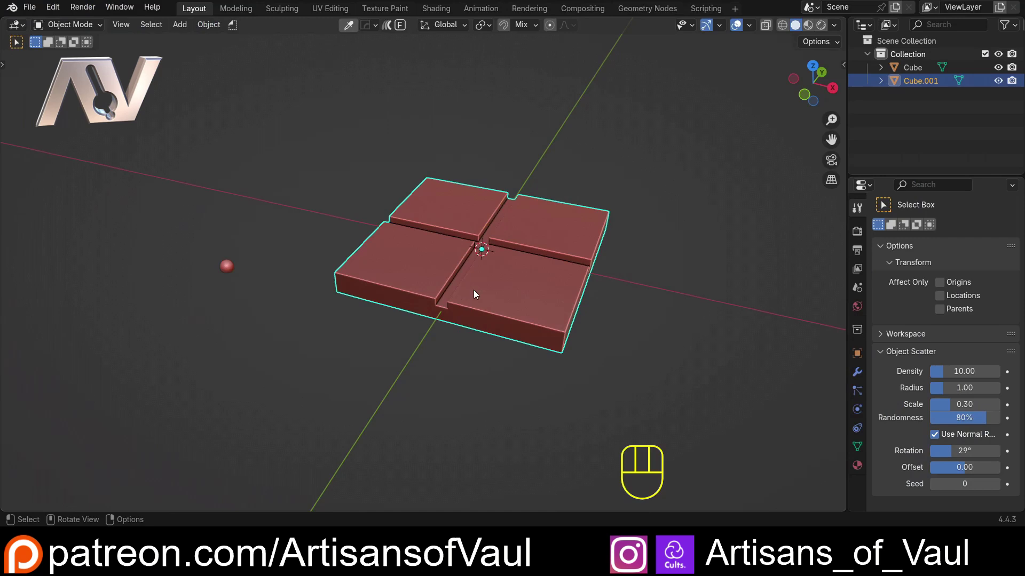
Enter face editing on the grooved slab and select its four raised top faces
{"action": "scroll", "coordinate": [474, 275], "scroll_direction": "up", "scroll_amount": 2}
{"action": "middle_click_drag", "start_coordinate": [458, 263], "coordinate": [443, 196]}
{"action": "scroll", "coordinate": [521, 271], "scroll_direction": "up", "scroll_amount": 2}
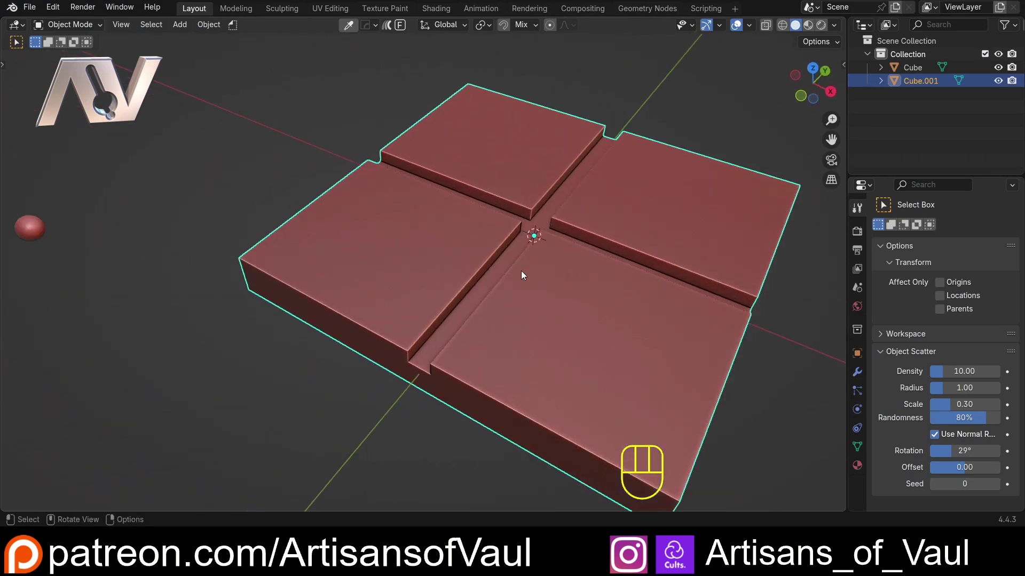
{"action": "scroll", "coordinate": [496, 274], "scroll_direction": "down", "scroll_amount": 2}
{"action": "middle_click_drag", "start_coordinate": [496, 274], "coordinate": [550, 244]}
{"action": "key", "text": "Tab"}
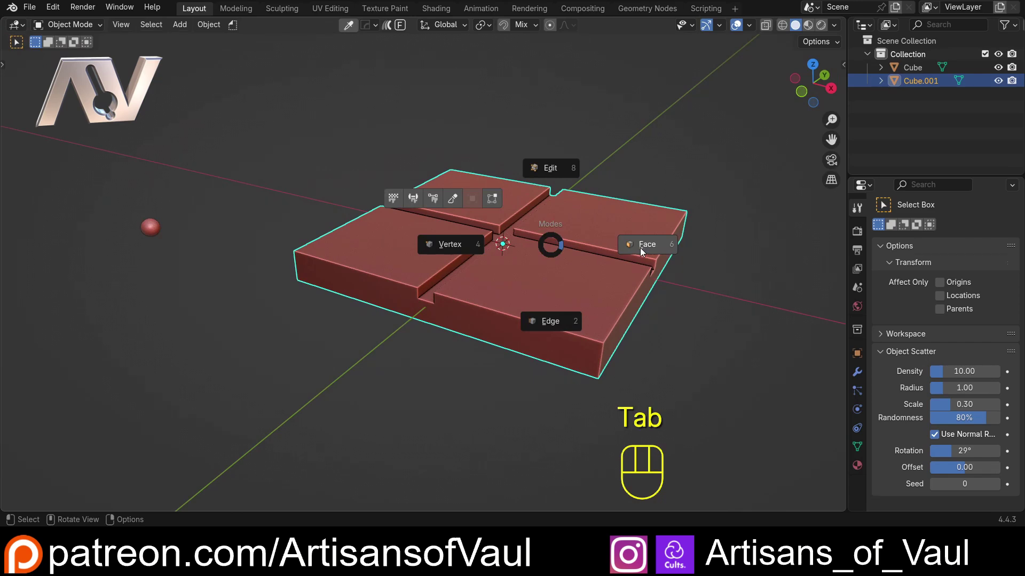
{"action": "left_click", "coordinate": [639, 248]}
{"action": "middle_click_drag", "start_coordinate": [403, 364], "coordinate": [395, 366]}
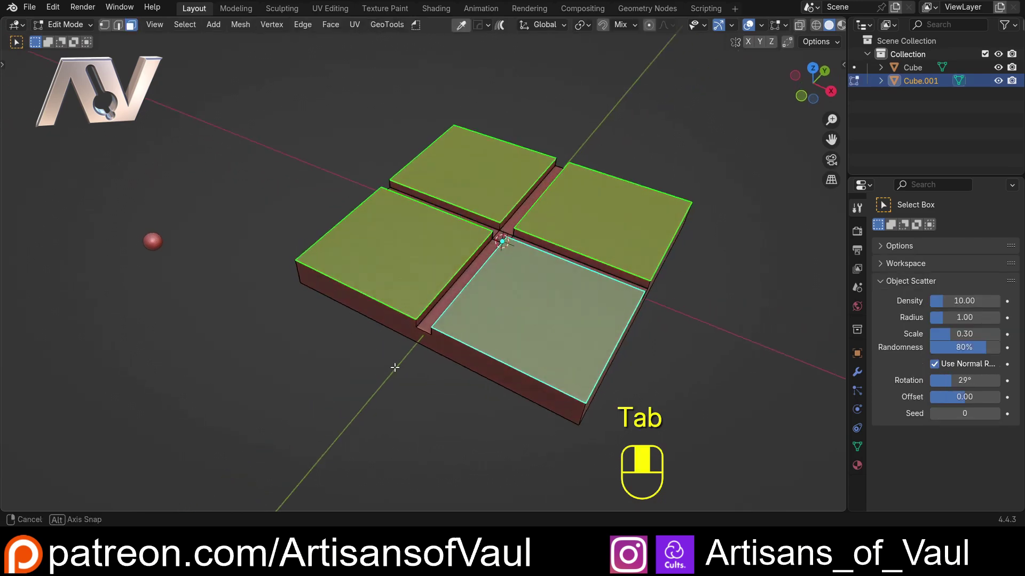
{"action": "left_click", "coordinate": [396, 366]}
{"action": "left_click", "coordinate": [396, 263]}
{"action": "left_click", "coordinate": [495, 187], "text": "shift"}
{"action": "left_click", "coordinate": [588, 209], "text": "shift"}
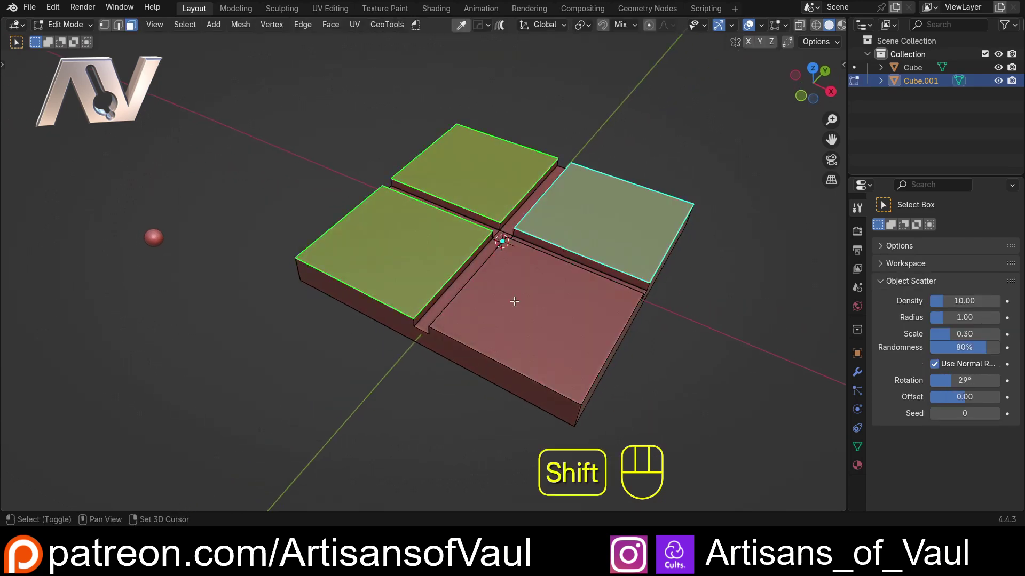
{"action": "left_click", "coordinate": [512, 306], "text": "shift"}
Add bolts to the corners of the four selected faces with the Bolt Corner tool
{"action": "middle_click_drag", "start_coordinate": [429, 368], "coordinate": [403, 318]}
{"action": "key", "text": "d"}
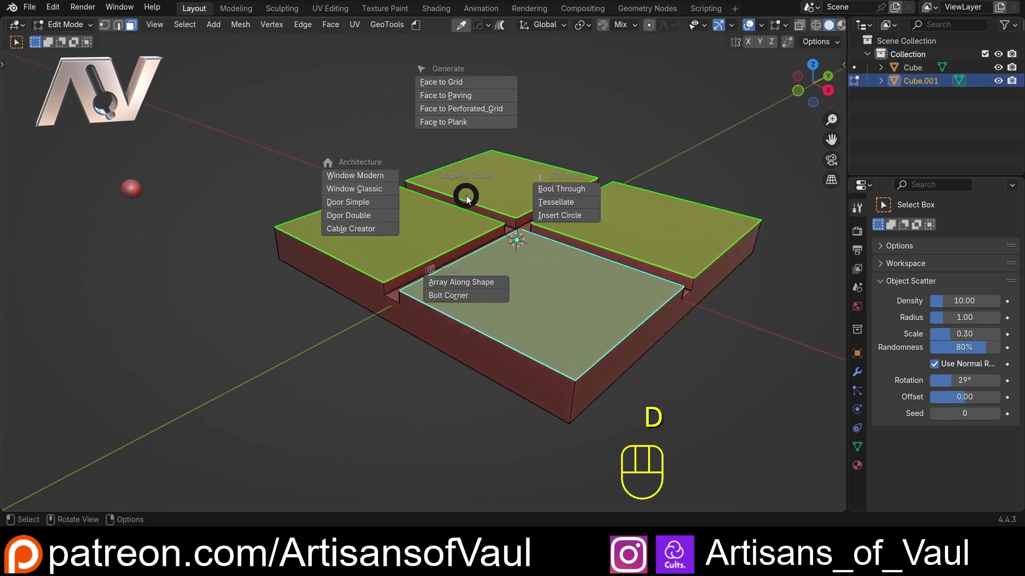
{"action": "left_click", "coordinate": [455, 293]}
{"action": "middle_click_drag", "start_coordinate": [438, 259], "coordinate": [386, 241]}
{"action": "scroll", "coordinate": [523, 335], "scroll_direction": "down", "scroll_amount": 2}
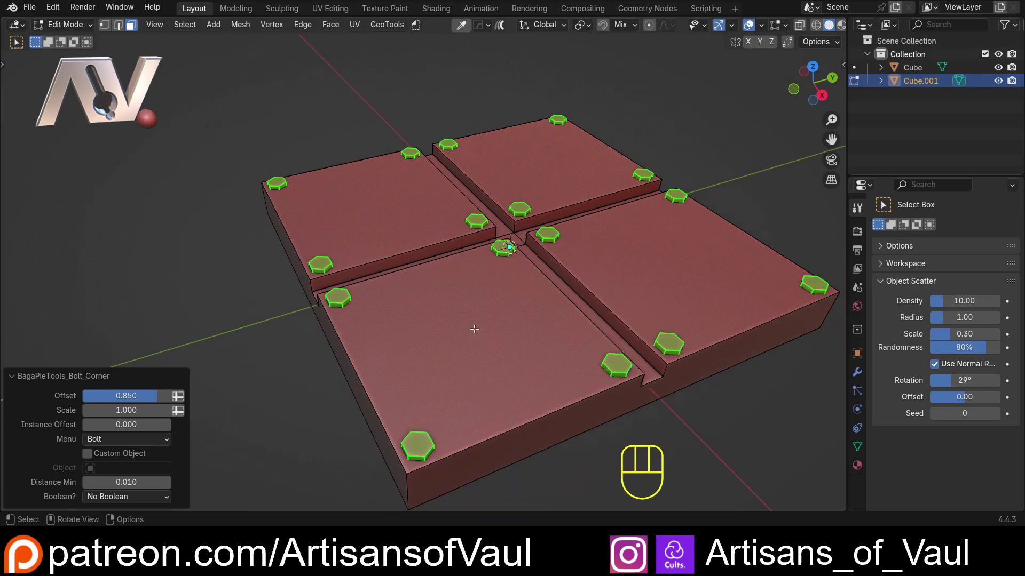
{"action": "middle_click_drag", "start_coordinate": [473, 330], "coordinate": [488, 313]}
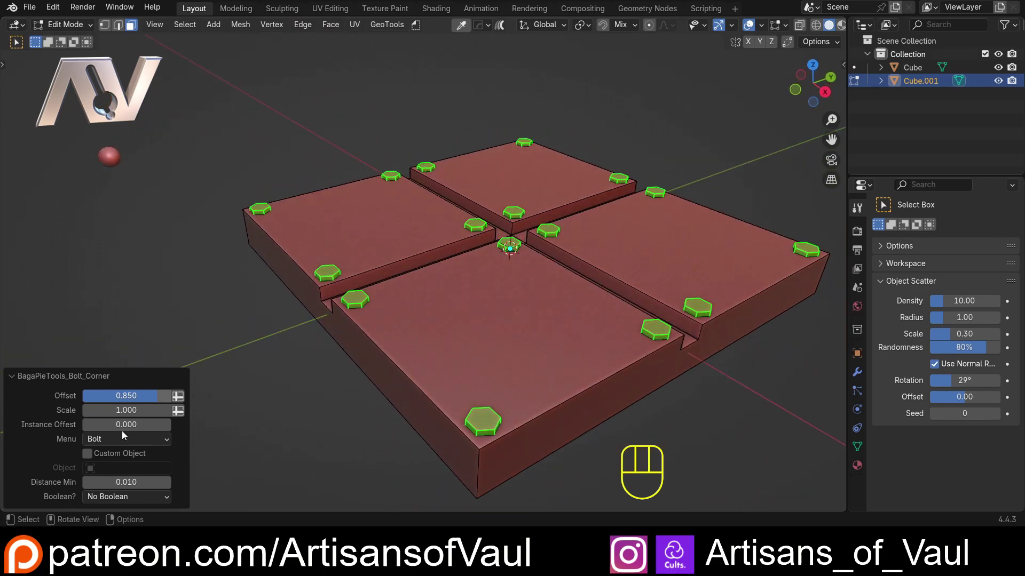
Try the Crosshead Screw and Slotted Screw types for the corner fasteners and return them to Bolt
{"action": "left_click", "coordinate": [132, 441]}
{"action": "left_click", "coordinate": [110, 470]}
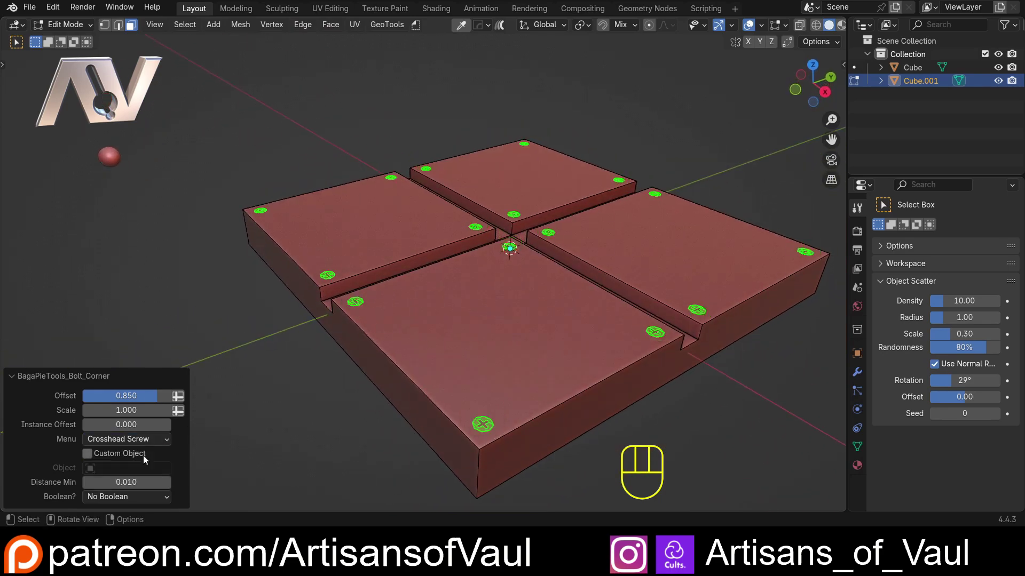
{"action": "left_click", "coordinate": [141, 440]}
{"action": "left_click", "coordinate": [132, 483]}
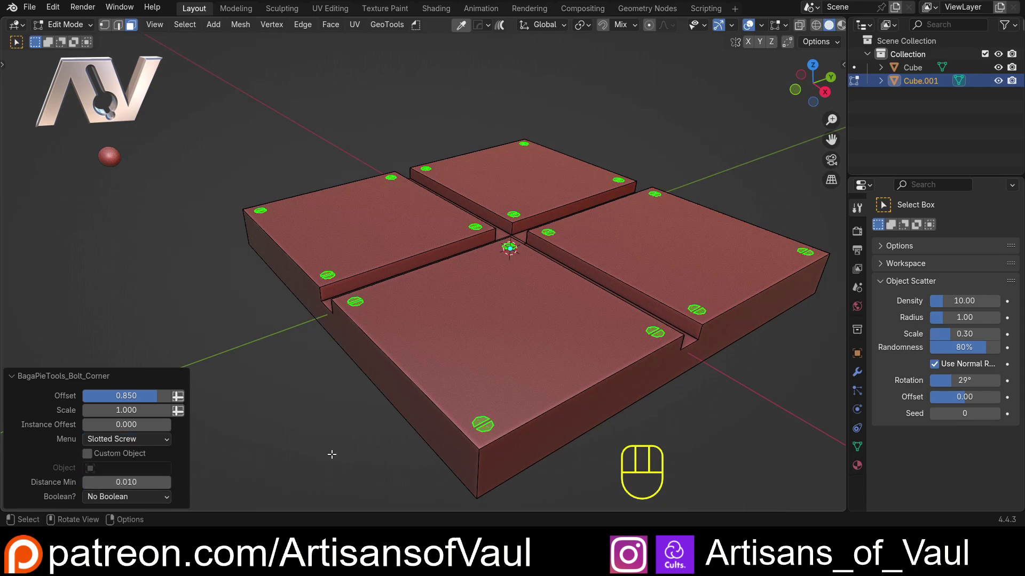
{"action": "scroll", "coordinate": [342, 429], "scroll_direction": "up", "scroll_amount": 1}
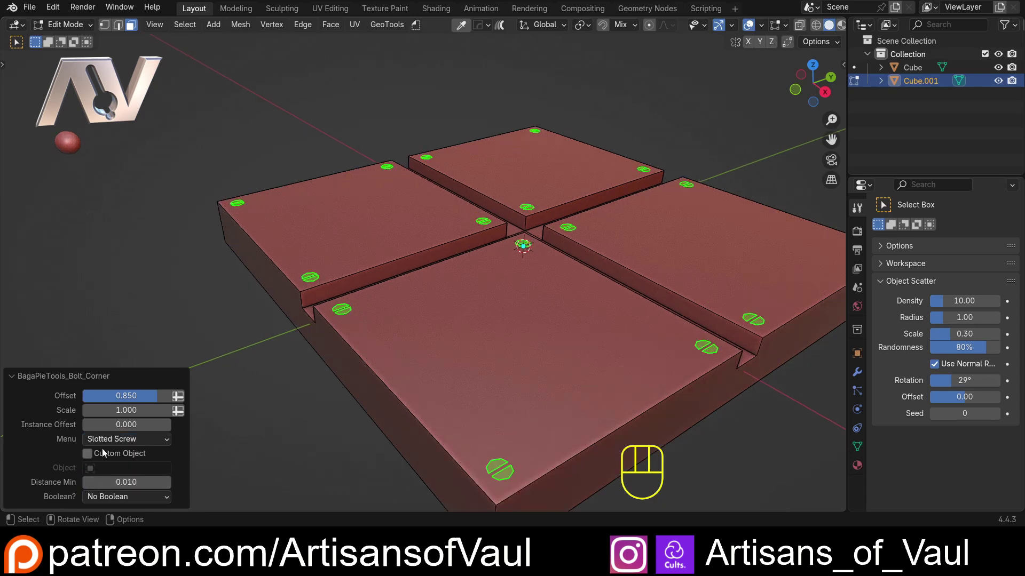
{"action": "left_click", "coordinate": [113, 441]}
{"action": "left_click", "coordinate": [99, 455]}
{"action": "scroll", "coordinate": [297, 380], "scroll_direction": "up", "scroll_amount": 1}
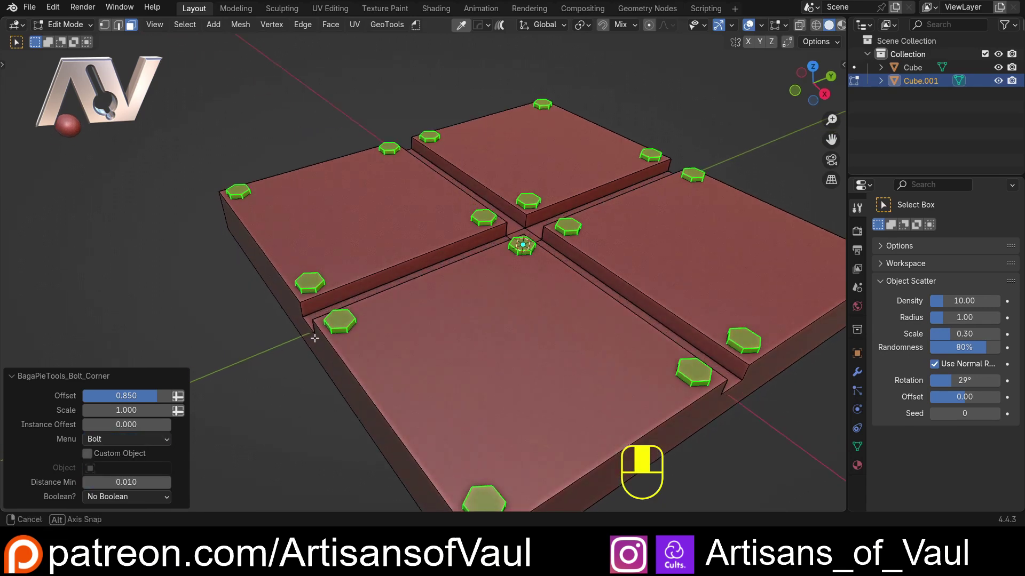
Set the corner bolts' Offset to 0.784 and try out a different Instance Offset
{"action": "mouse_move", "coordinate": [145, 398]}
{"action": "left_mouse_down"}
{"action": "mouse_move", "coordinate": [137, 409]}
{"action": "mouse_move", "coordinate": [104, 408]}
{"action": "mouse_move", "coordinate": [135, 410]}
{"action": "left_mouse_up"}
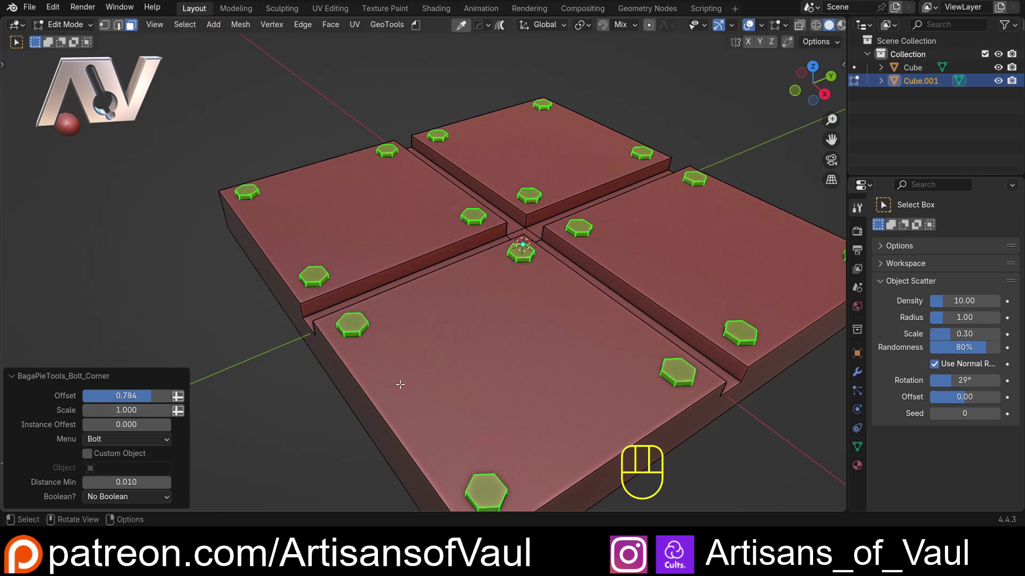
{"action": "middle_click_drag", "start_coordinate": [400, 385], "coordinate": [370, 336]}
{"action": "left_click_drag", "start_coordinate": [127, 424], "coordinate": [96, 426]}
{"action": "middle_click_drag", "start_coordinate": [253, 271], "coordinate": [227, 287]}
Replace the corner bolts with a custom object, choosing the sphere object named Cube
{"action": "left_click", "coordinate": [87, 454]}
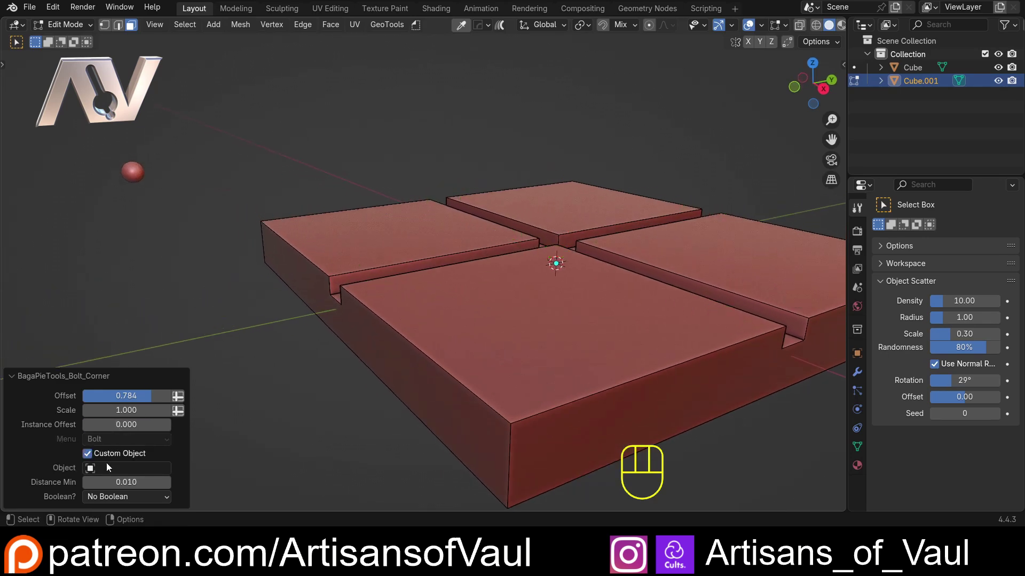
{"action": "left_click", "coordinate": [107, 468]}
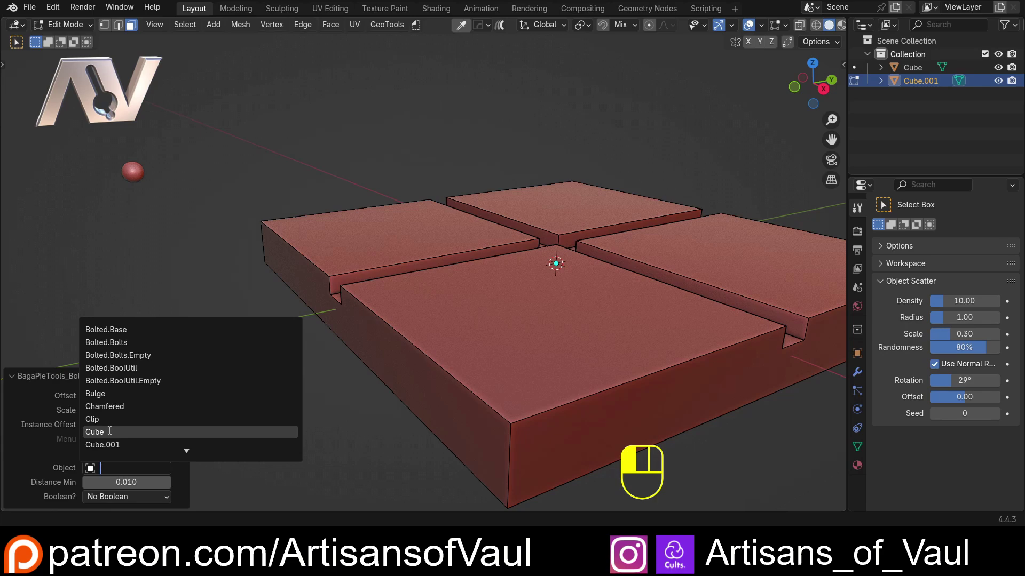
{"action": "left_click", "coordinate": [110, 431]}
{"action": "middle_click_drag", "start_coordinate": [154, 186], "coordinate": [272, 238]}
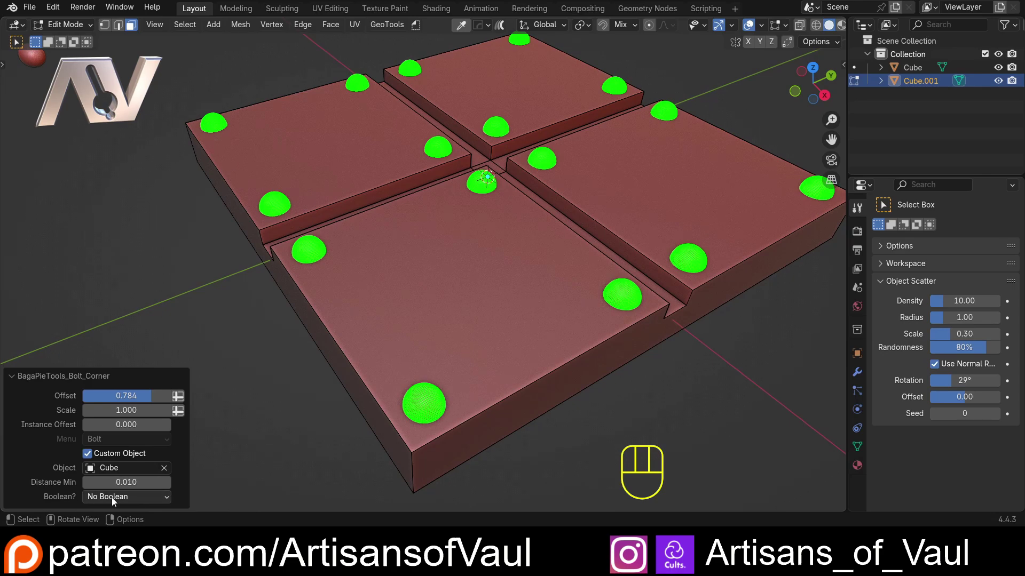
Inspect the corner spheres without Boolean in wireframe view and undo the Bolt Corner operation
{"action": "left_click", "coordinate": [140, 497]}
{"action": "middle_click_drag", "start_coordinate": [288, 396], "coordinate": [291, 320]}
{"action": "key", "text": "Tab"}
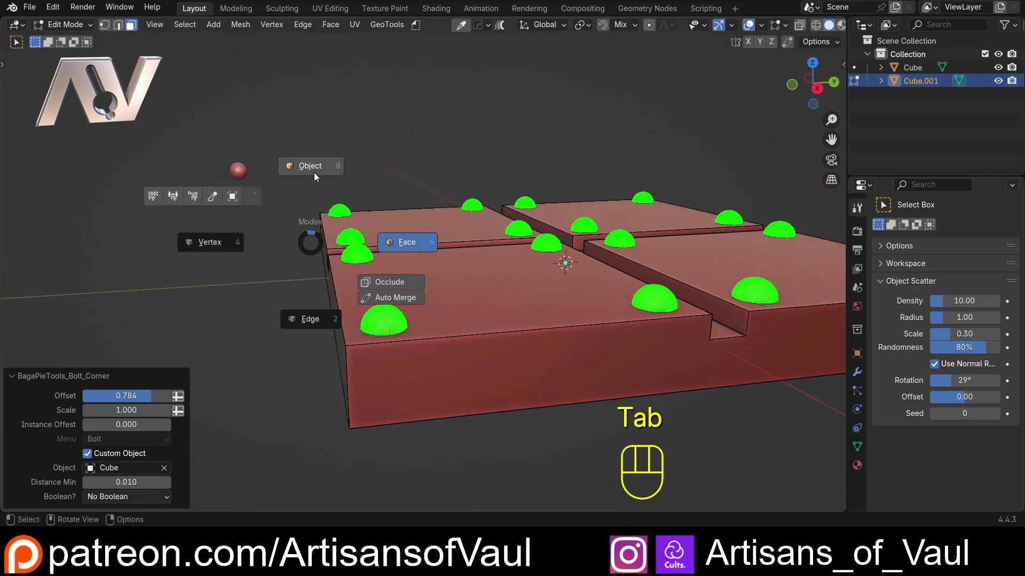
{"action": "key", "text": "shift+z"}
{"action": "mouse_move", "coordinate": [344, 366]}
{"action": "middle_mouse_down"}
{"action": "mouse_move", "coordinate": [335, 333]}
{"action": "mouse_move", "coordinate": [337, 349]}
{"action": "mouse_move", "coordinate": [318, 367]}
{"action": "mouse_move", "coordinate": [361, 289]}
{"action": "mouse_move", "coordinate": [465, 329]}
{"action": "mouse_move", "coordinate": [416, 320]}
{"action": "middle_mouse_up"}
{"action": "key", "text": "shift+z"}
{"action": "key", "text": "ctrl+z"}
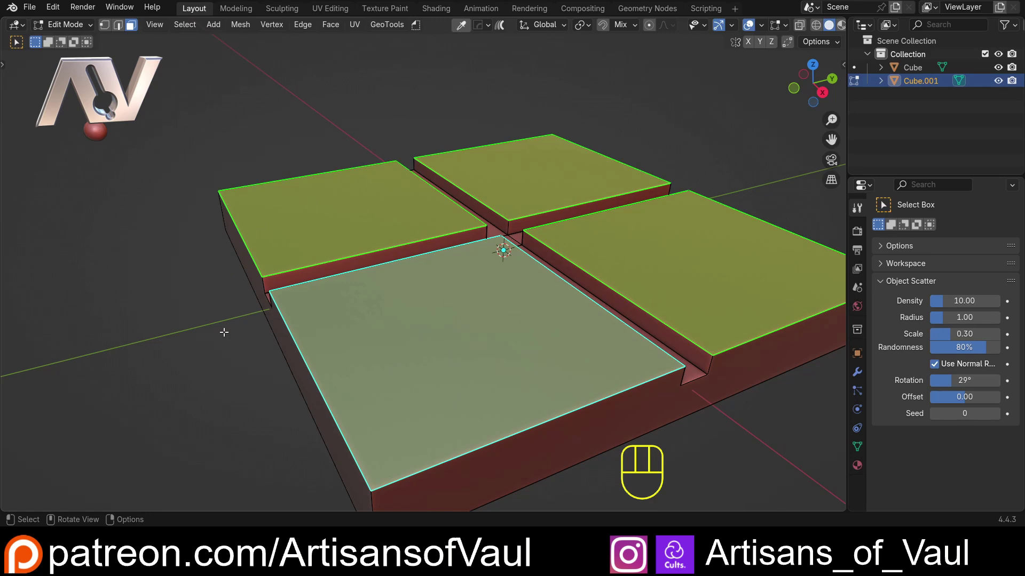
Apply Bolt Corner to the four top faces again, using the Cube sphere as the custom object
{"action": "key", "text": "d"}
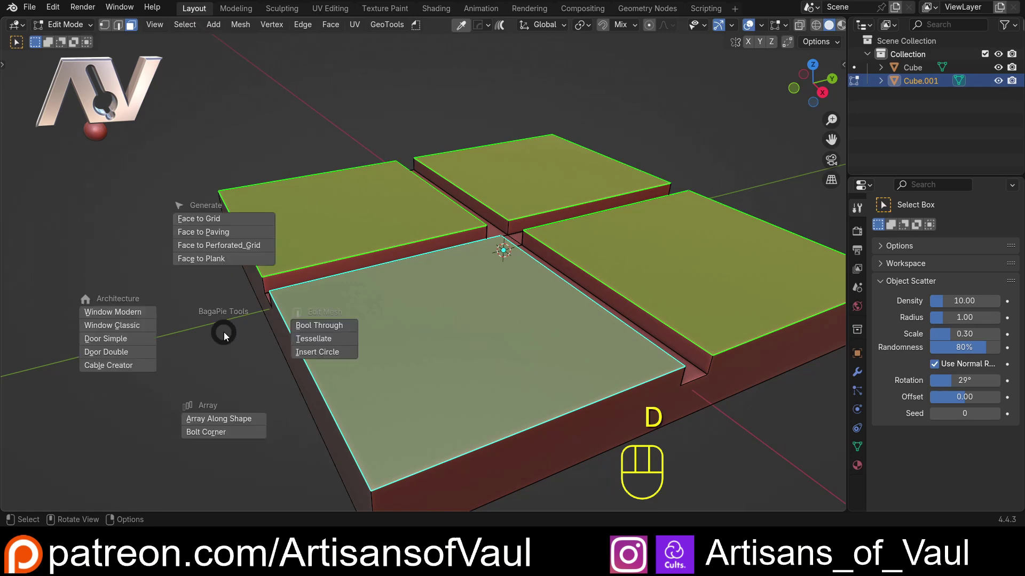
{"action": "left_click", "coordinate": [195, 433]}
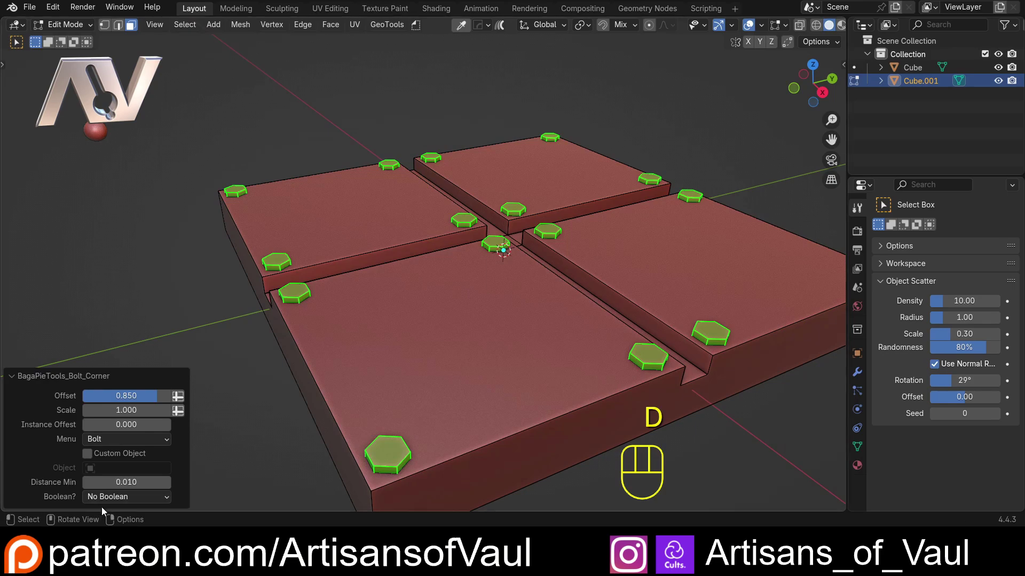
{"action": "left_click", "coordinate": [87, 453]}
{"action": "left_click", "coordinate": [107, 468]}
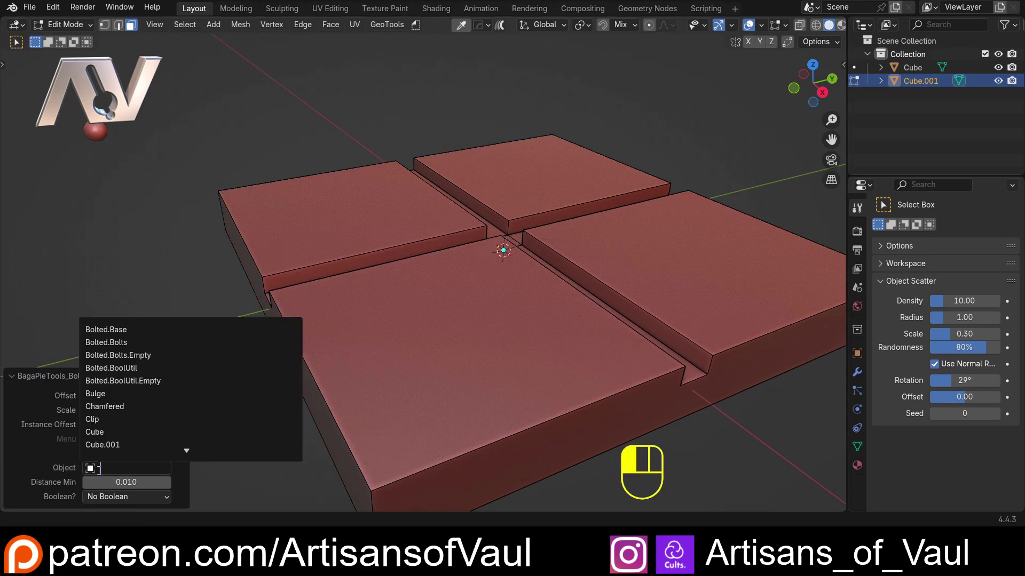
{"action": "left_click", "coordinate": [99, 420]}
Enable Boolean for the corner spheres, check the resulting mesh in wireframe view and return to Object Mode
{"action": "left_click", "coordinate": [112, 497]}
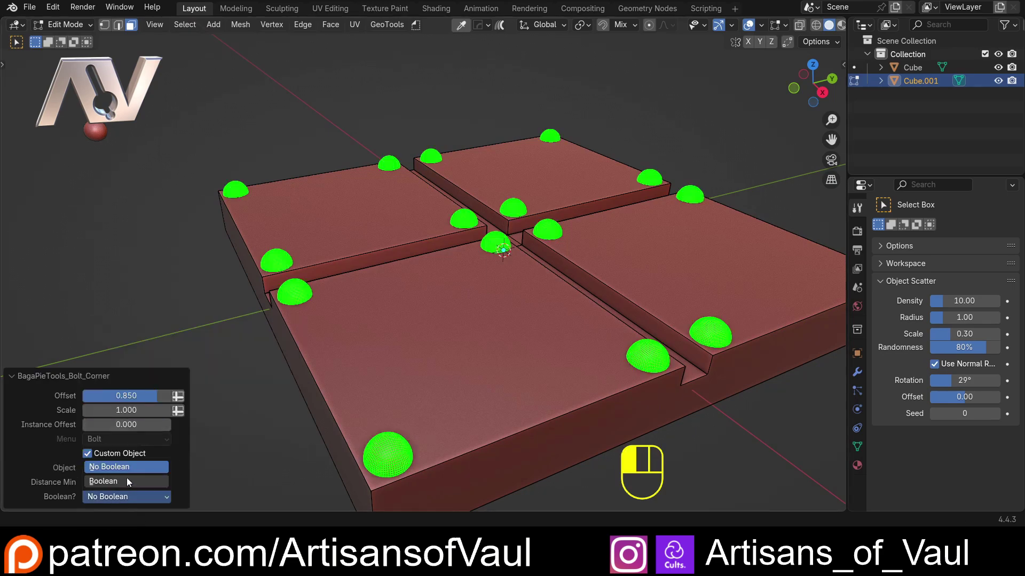
{"action": "left_click", "coordinate": [101, 481]}
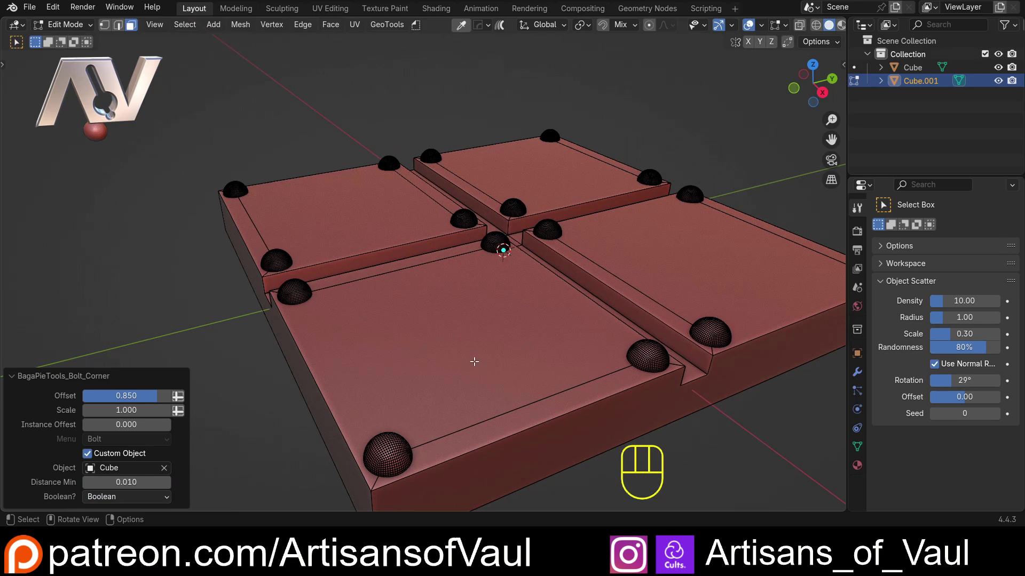
{"action": "mouse_move", "coordinate": [474, 362]}
{"action": "middle_mouse_down"}
{"action": "mouse_move", "coordinate": [435, 290]}
{"action": "mouse_move", "coordinate": [487, 361]}
{"action": "mouse_move", "coordinate": [507, 286]}
{"action": "mouse_move", "coordinate": [491, 258]}
{"action": "mouse_move", "coordinate": [498, 370]}
{"action": "middle_mouse_up"}
{"action": "key", "text": "shift+z"}
{"action": "key", "text": "shift+z"}
{"action": "key", "text": "Tab"}
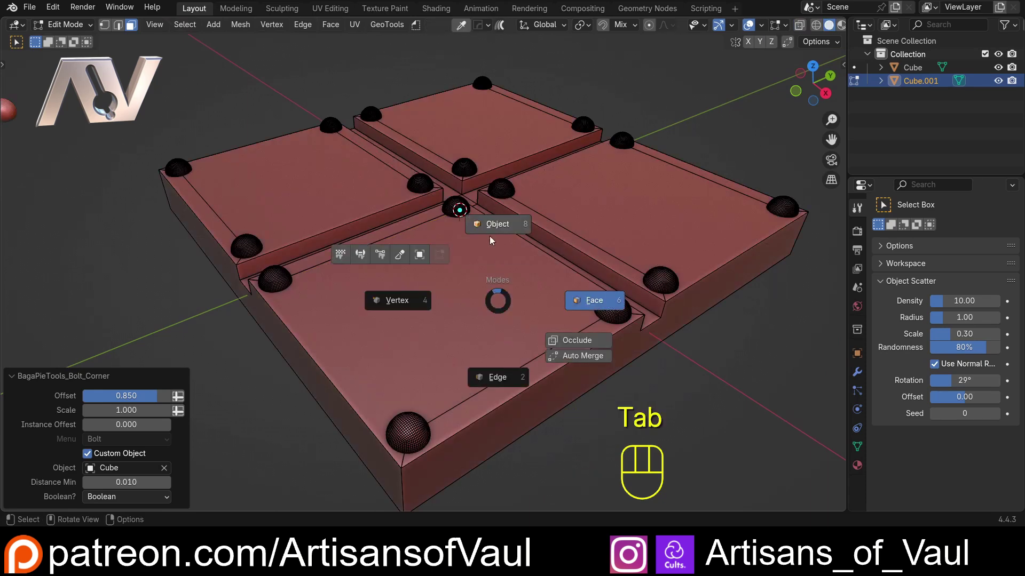
{"action": "left_click", "coordinate": [489, 236]}
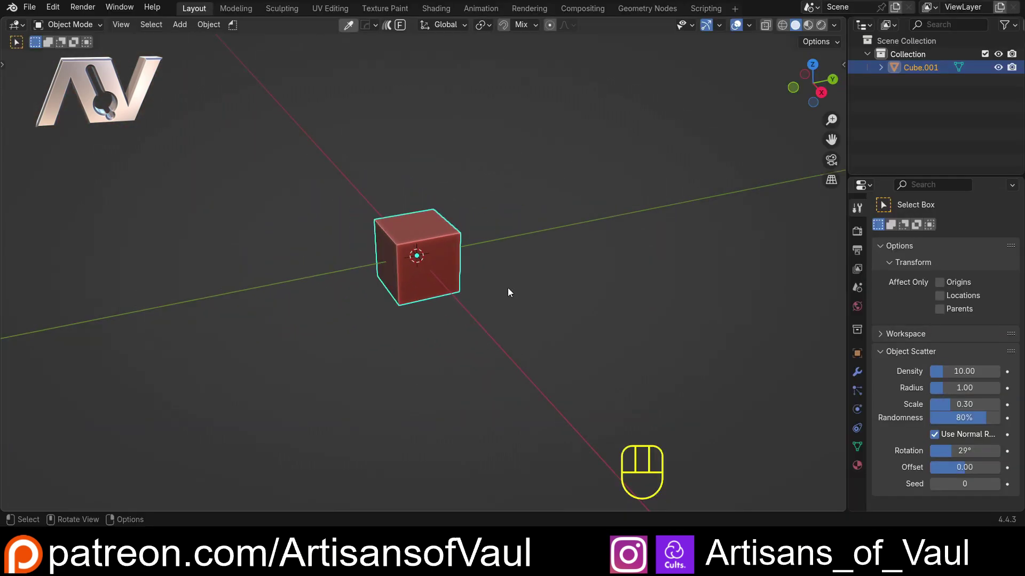
Scale the cube to about 8.195 in X and Y only, forming a flat slab, and apply its scale
{"action": "middle_click_drag", "start_coordinate": [511, 283], "coordinate": [474, 274]}
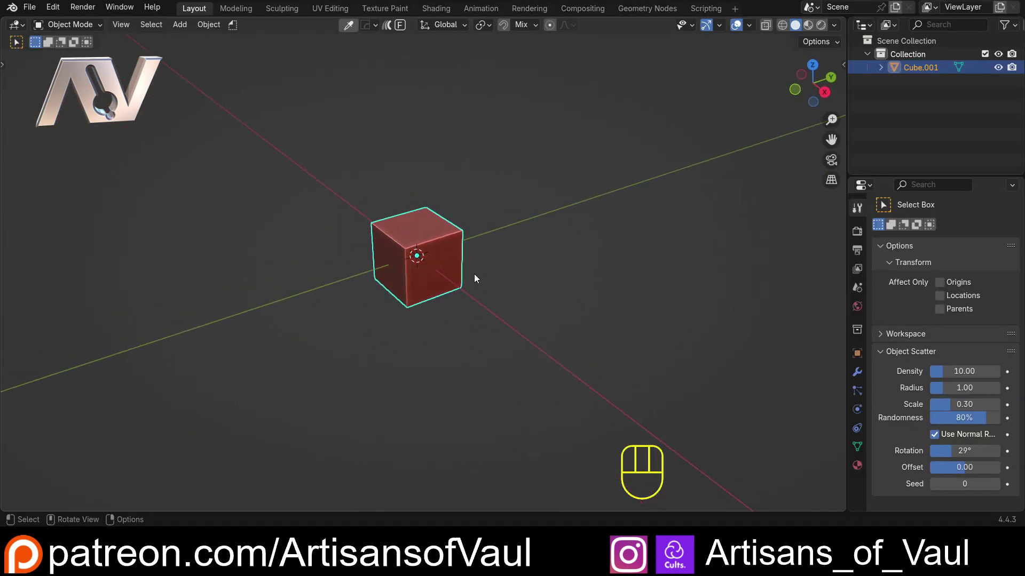
{"action": "key", "text": "s"}
{"action": "key", "text": "shift+z"}
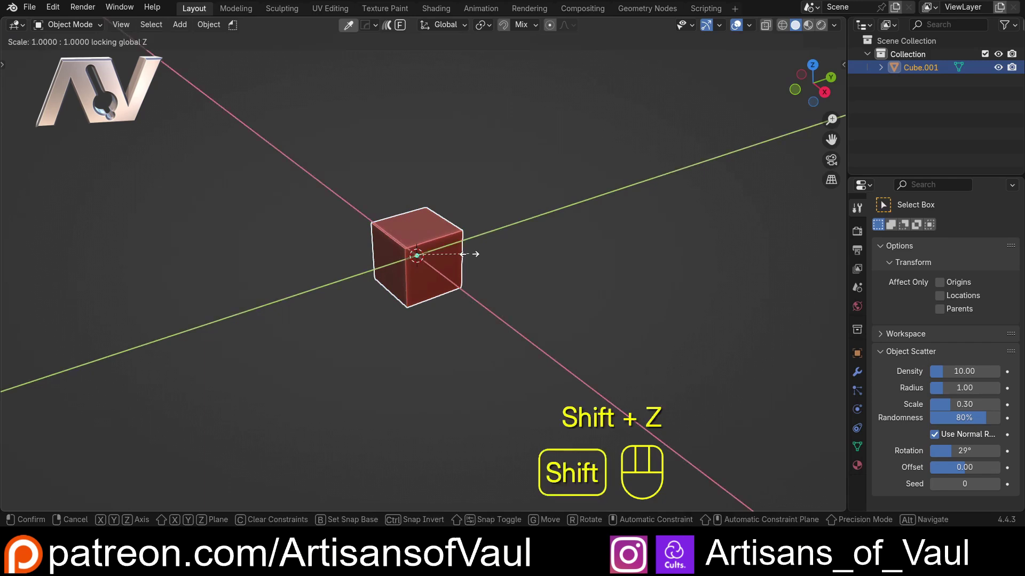
{"action": "left_click", "coordinate": [528, 239]}
{"action": "key", "text": "ctrl+a"}
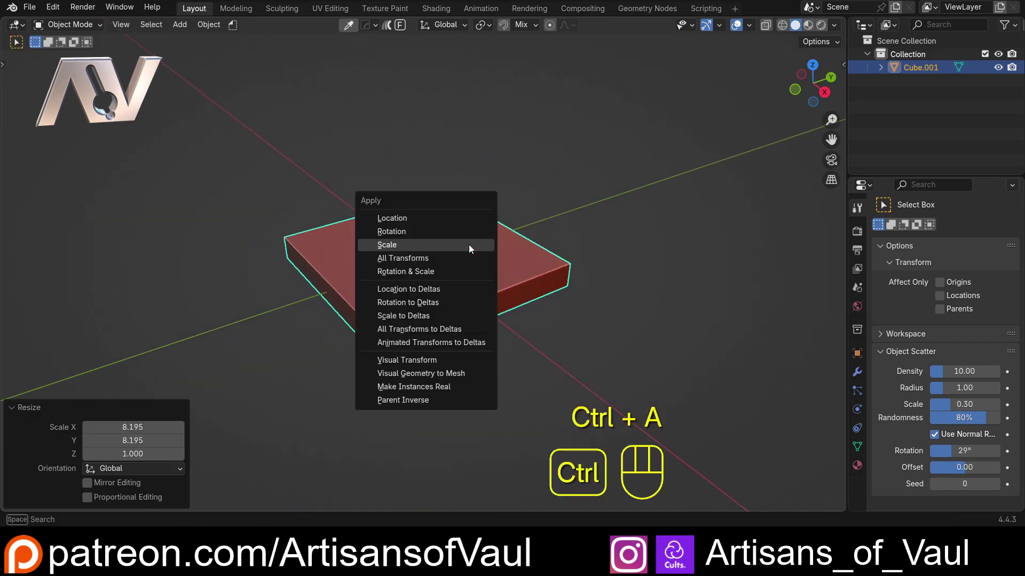
{"action": "left_click", "coordinate": [469, 245]}
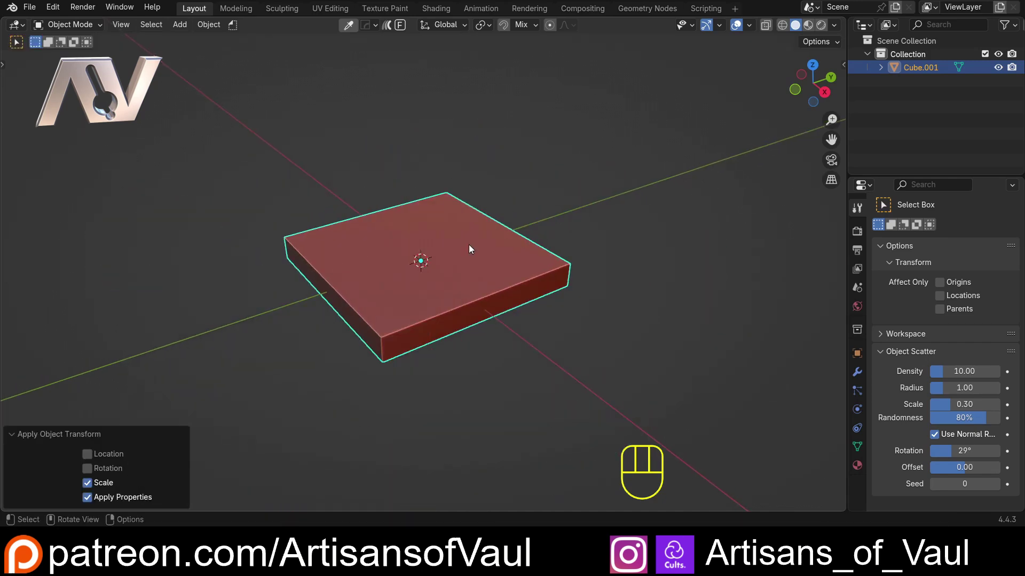
Add a smooth-shaded quadsphere with 4 subdivisions at the slab's centre and scale it to about 0.304
{"action": "scroll", "coordinate": [468, 245], "scroll_direction": "up", "scroll_amount": 3}
{"action": "key", "text": "shift+a"}
{"action": "mouse_move", "coordinate": [456, 247]}
{"action": "left_click", "coordinate": [527, 262]}
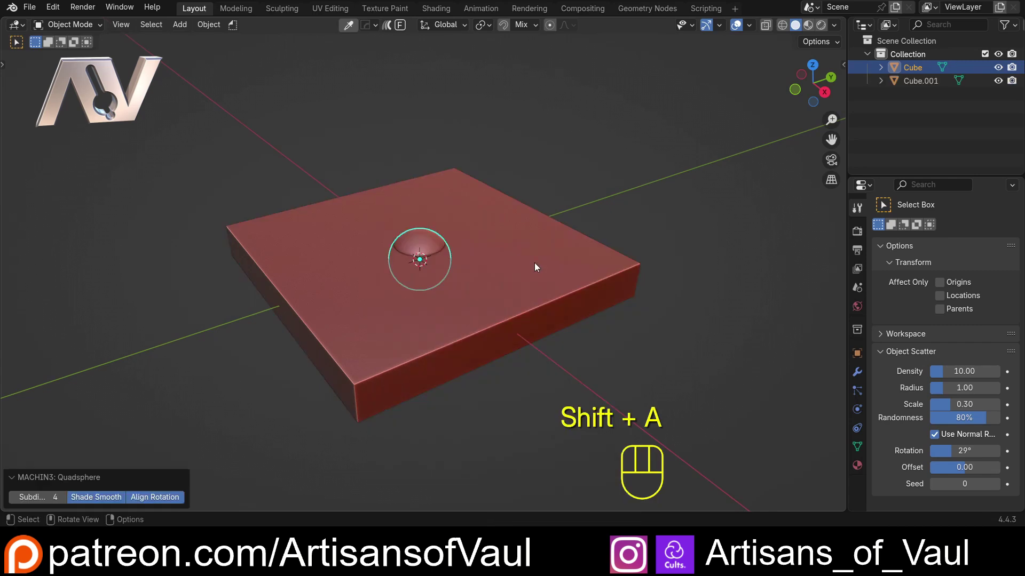
{"action": "key", "text": "s"}
{"action": "left_click", "coordinate": [511, 265]}
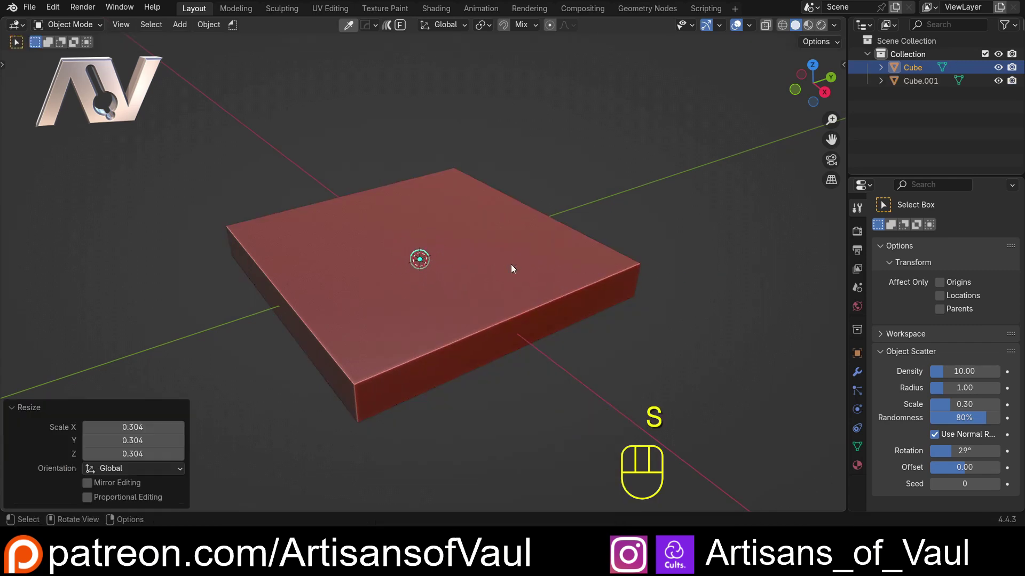
Move the small sphere off to the side of the slab and apply its scale
{"action": "key", "text": "d"}
{"action": "key", "text": "g"}
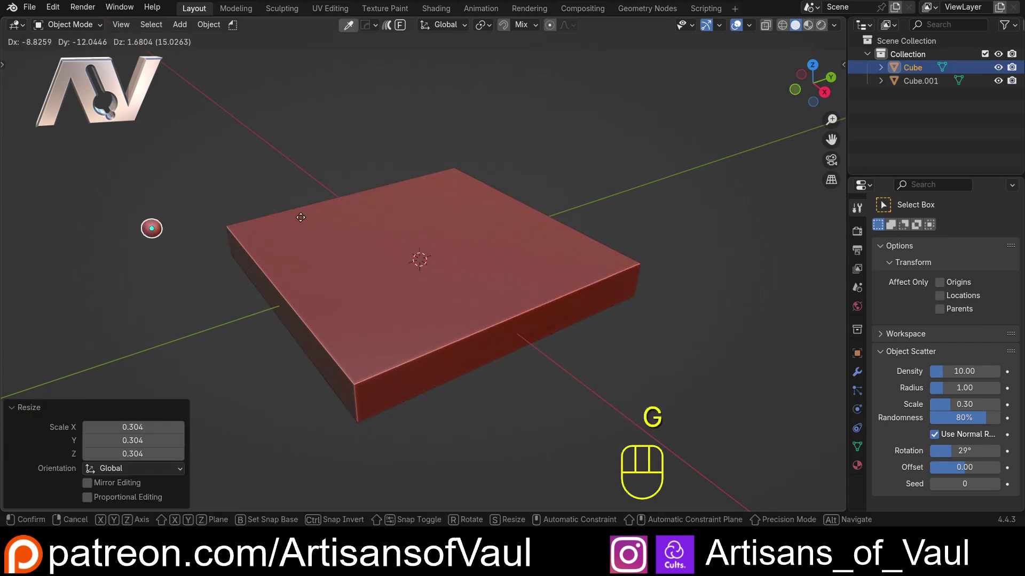
{"action": "left_click", "coordinate": [294, 222]}
{"action": "key", "text": "ctrl+a"}
{"action": "left_click", "coordinate": [239, 219]}
{"action": "middle_click_drag", "start_coordinate": [218, 269], "coordinate": [258, 239], "text": "shift"}
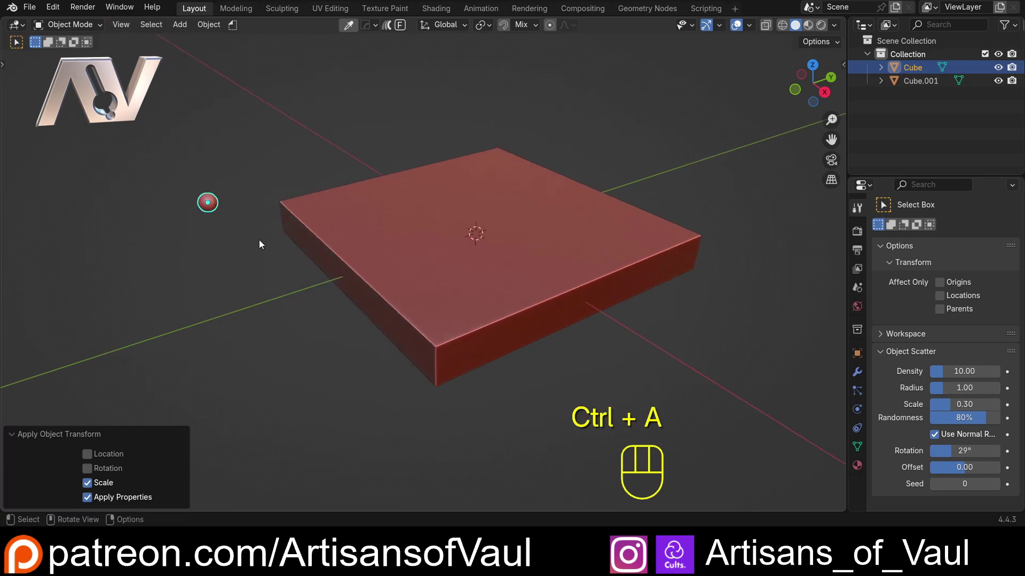
Select the slab instead of the sphere and bring up the mode choices for editing it
{"action": "scroll", "coordinate": [258, 238], "scroll_direction": "up", "scroll_amount": 3}
{"action": "left_click", "coordinate": [197, 267]}
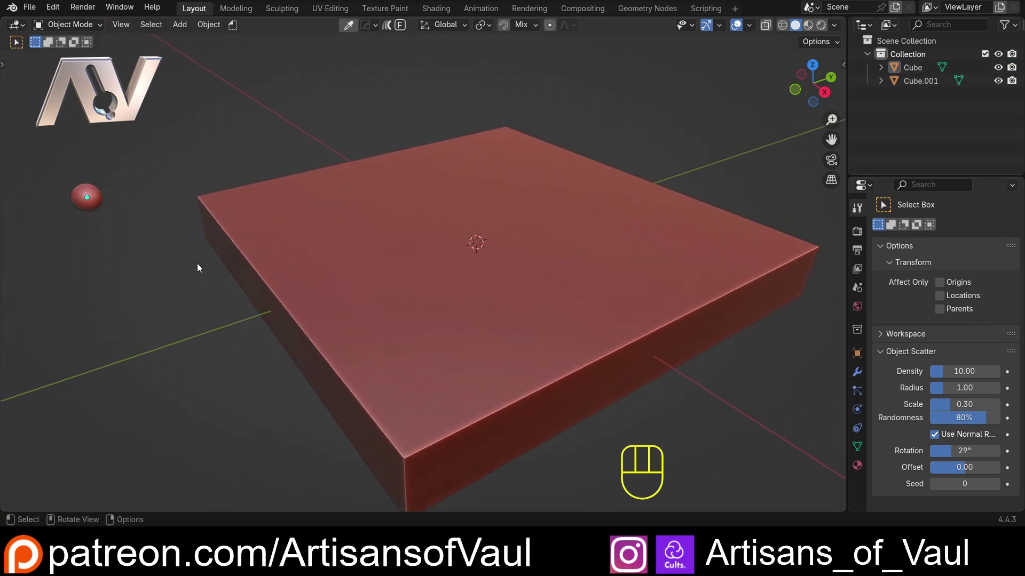
{"action": "left_click", "coordinate": [348, 239]}
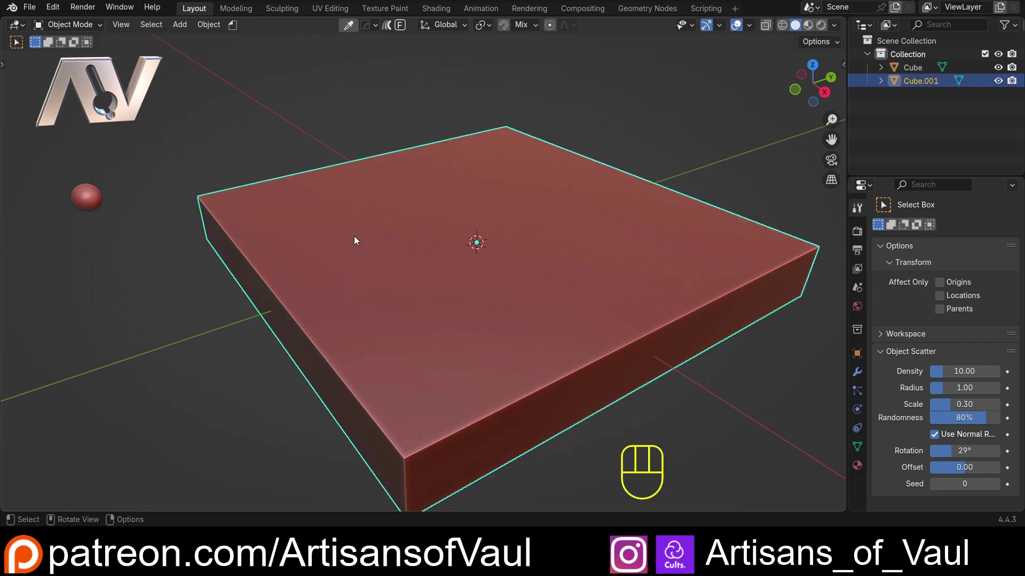
{"action": "key", "text": "Tab"}
Browse the BagaPie Assets product page on Superhive, looking over its plant, tree, rock and wood assets
{"action": "scroll", "coordinate": [663, 220], "scroll_direction": "down", "scroll_amount": 10}
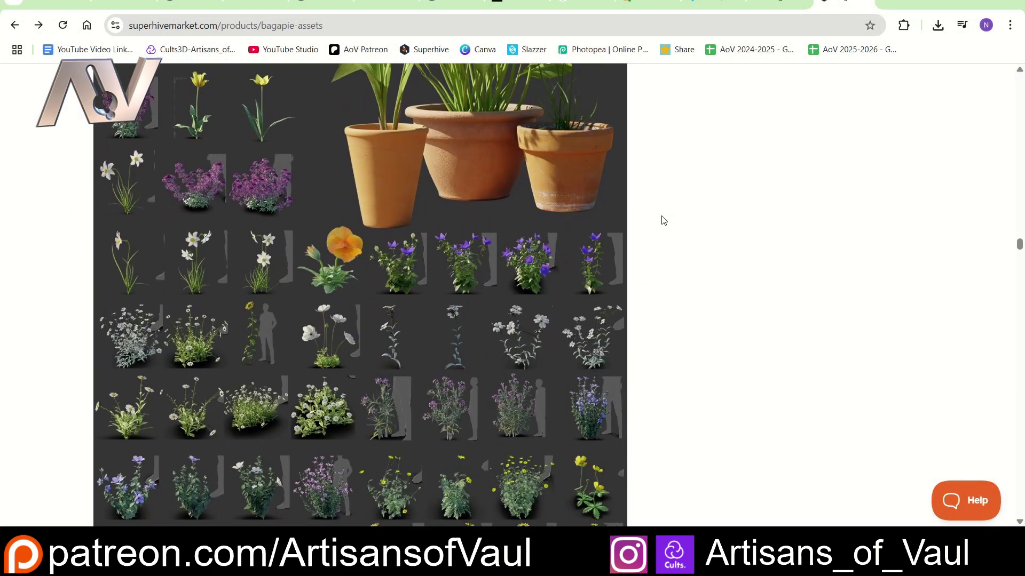
{"action": "scroll", "coordinate": [663, 220], "scroll_direction": "down", "scroll_amount": 10}
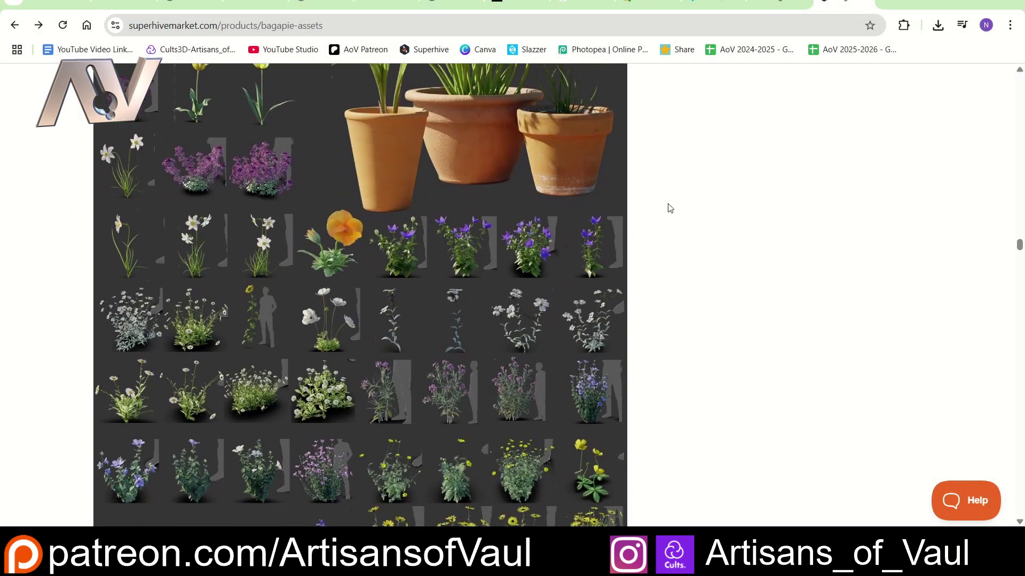
{"action": "scroll", "coordinate": [670, 208], "scroll_direction": "down", "scroll_amount": 10}
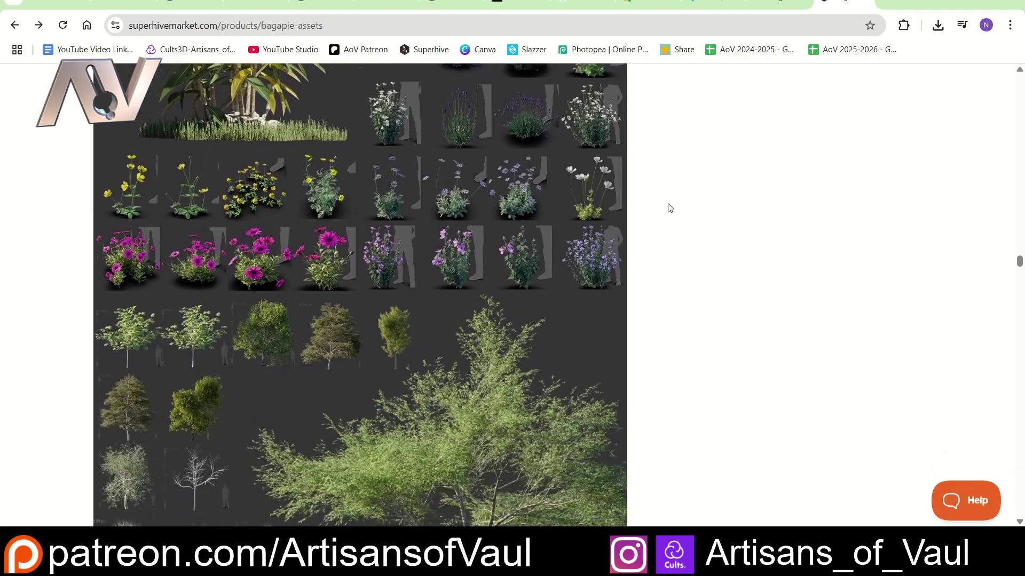
{"action": "scroll", "coordinate": [670, 209], "scroll_direction": "down", "scroll_amount": 10}
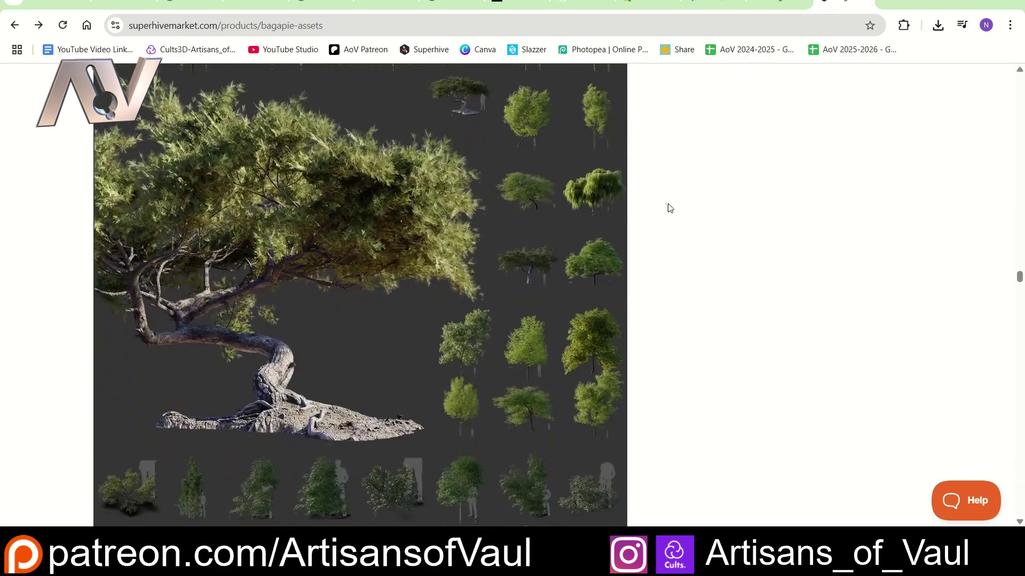
{"action": "scroll", "coordinate": [662, 209], "scroll_direction": "down", "scroll_amount": 10}
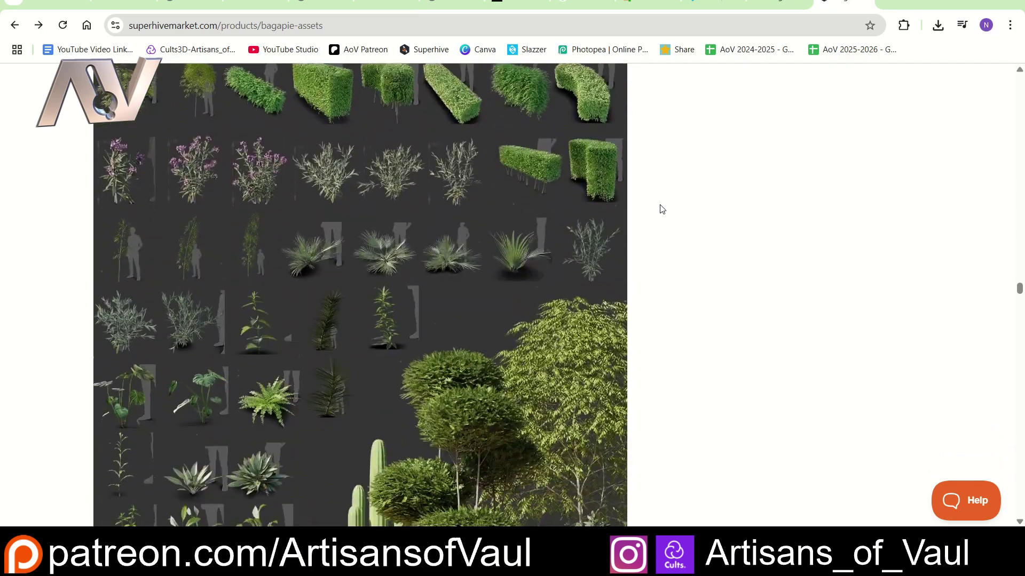
{"action": "scroll", "coordinate": [662, 209], "scroll_direction": "down", "scroll_amount": 10}
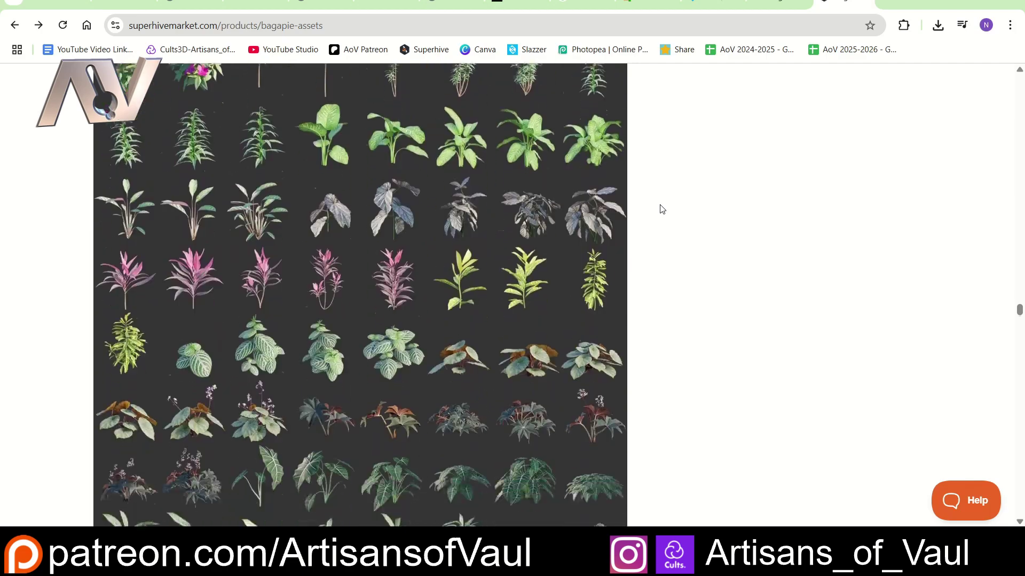
{"action": "scroll", "coordinate": [661, 208], "scroll_direction": "down", "scroll_amount": 10}
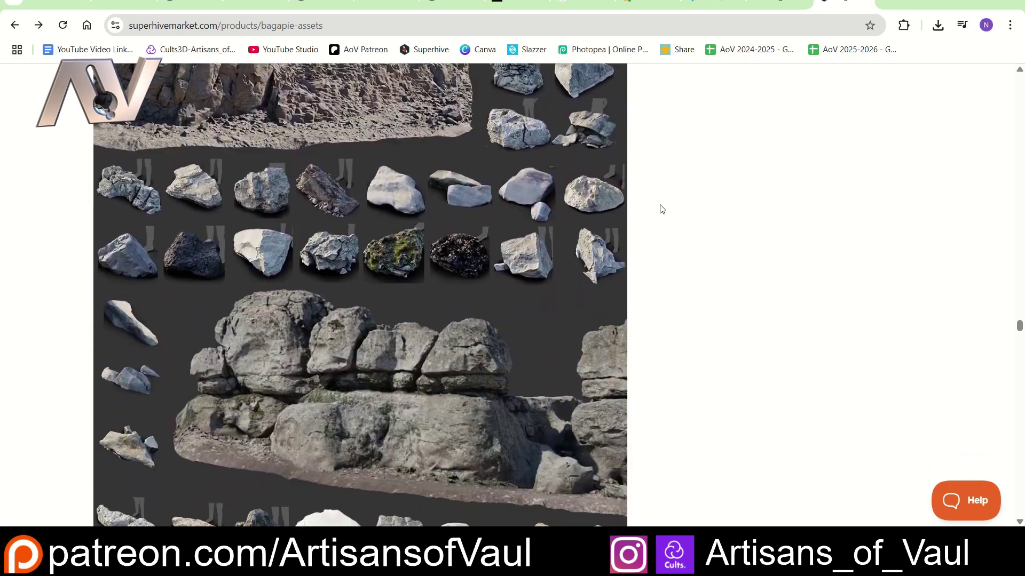
{"action": "scroll", "coordinate": [662, 209], "scroll_direction": "down", "scroll_amount": 10}
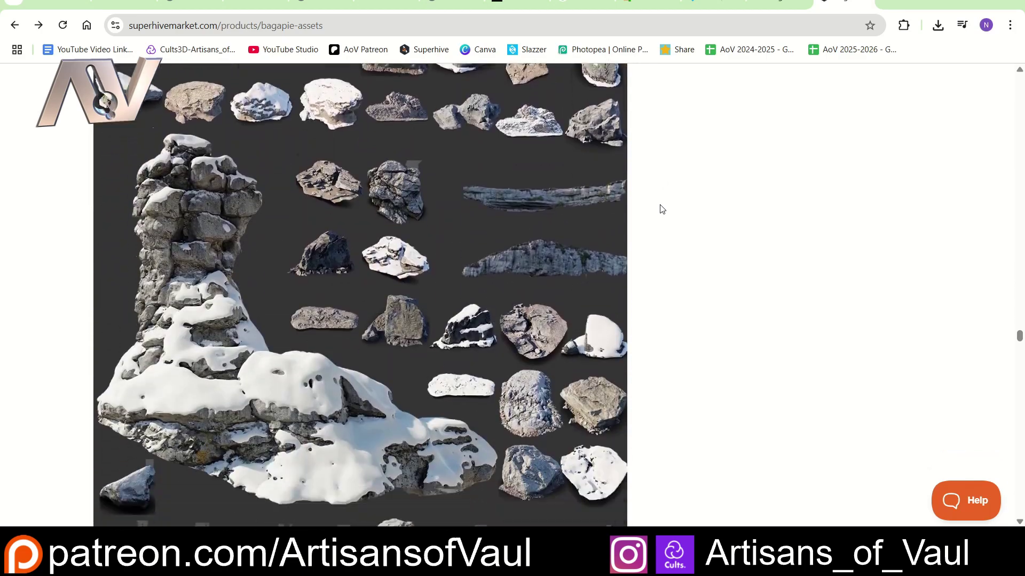
{"action": "scroll", "coordinate": [662, 209], "scroll_direction": "down", "scroll_amount": 8}
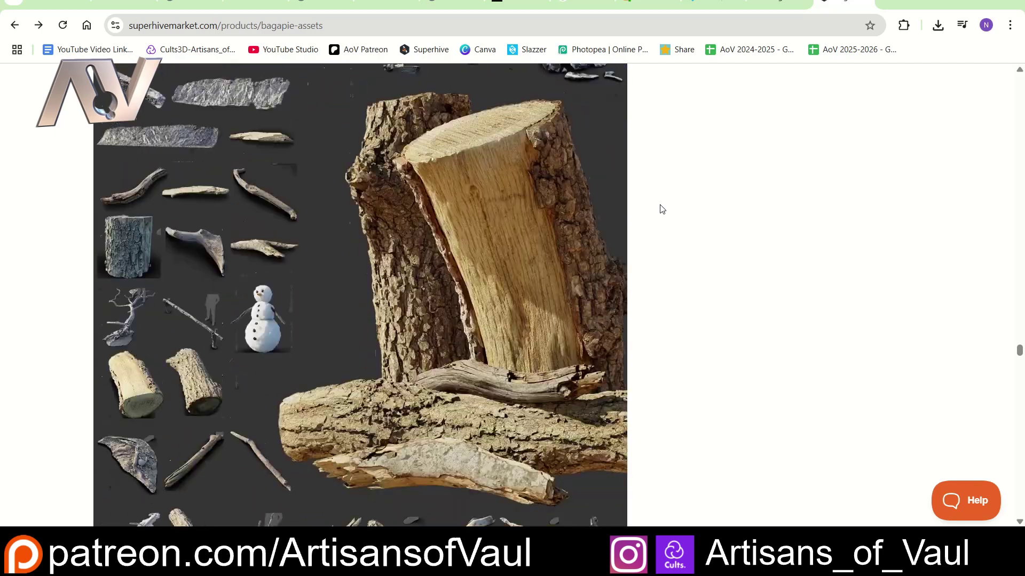
{"action": "scroll", "coordinate": [662, 209], "scroll_direction": "down", "scroll_amount": 3}
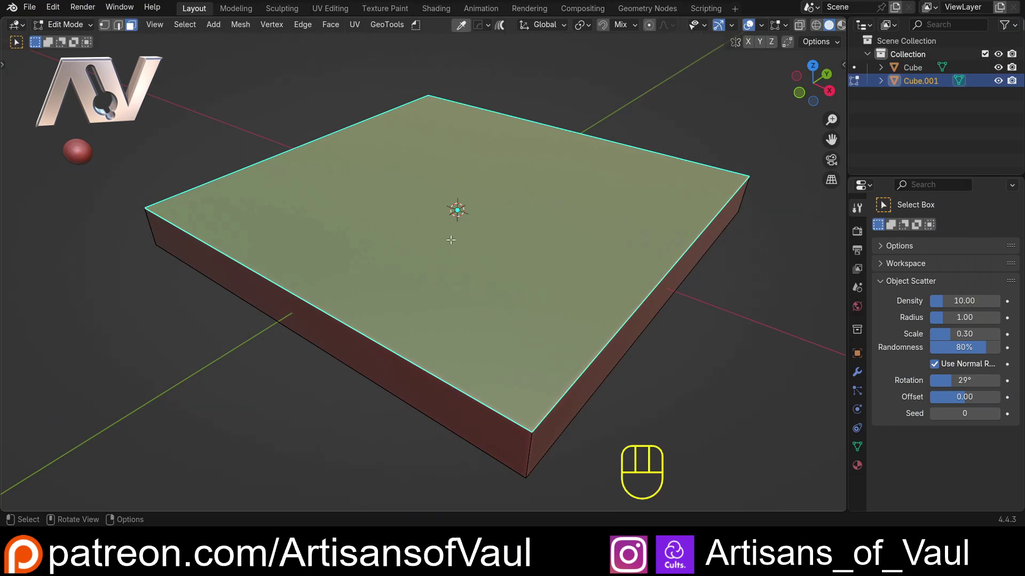
Apply BagaPie's Bolt Corner tool to the selected top face of the slab
{"action": "key", "text": "d"}
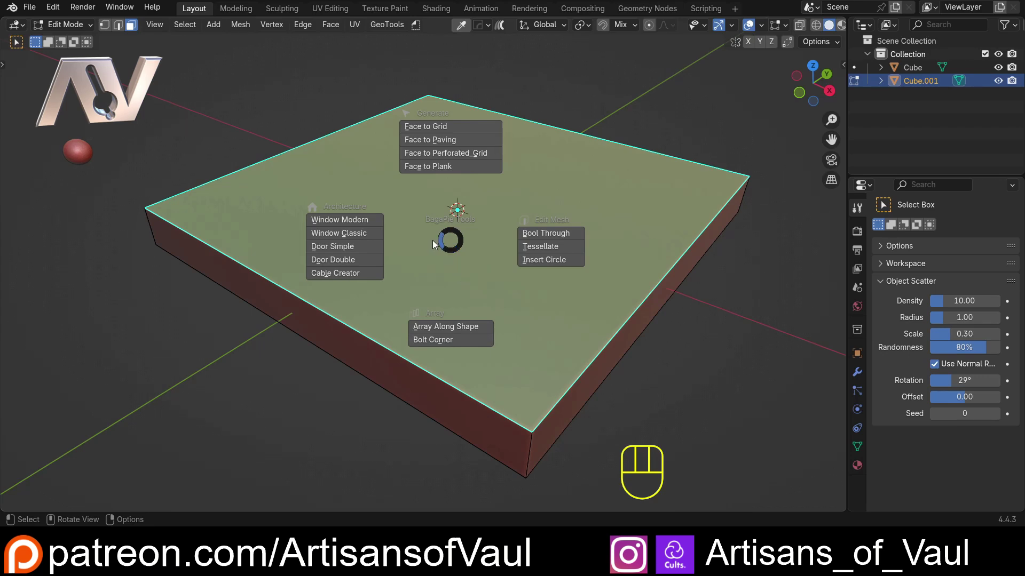
{"action": "left_click", "coordinate": [440, 343]}
{"action": "middle_click_drag", "start_coordinate": [545, 327], "coordinate": [448, 324]}
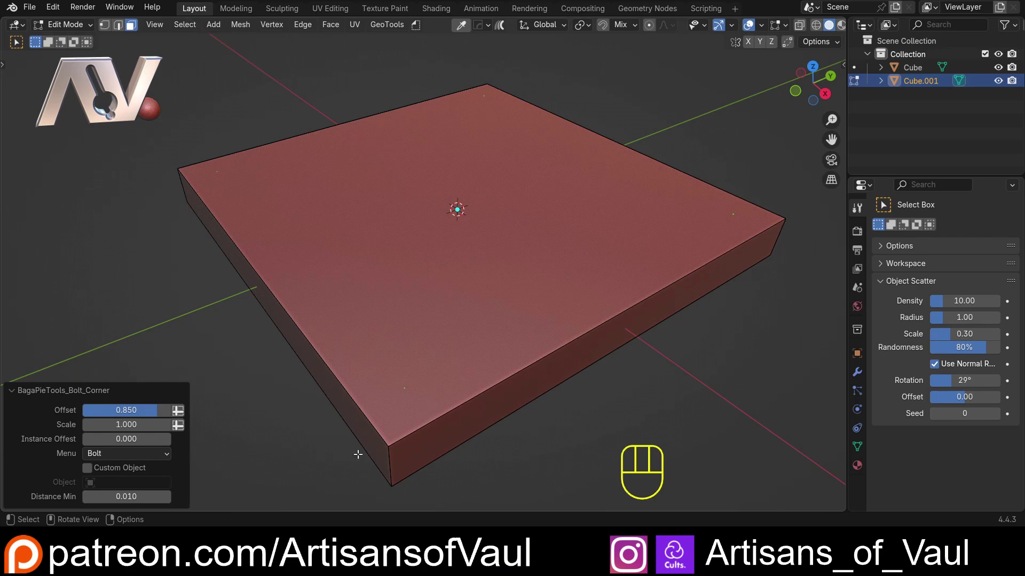
{"action": "scroll", "coordinate": [376, 385], "scroll_direction": "up", "scroll_amount": 5}
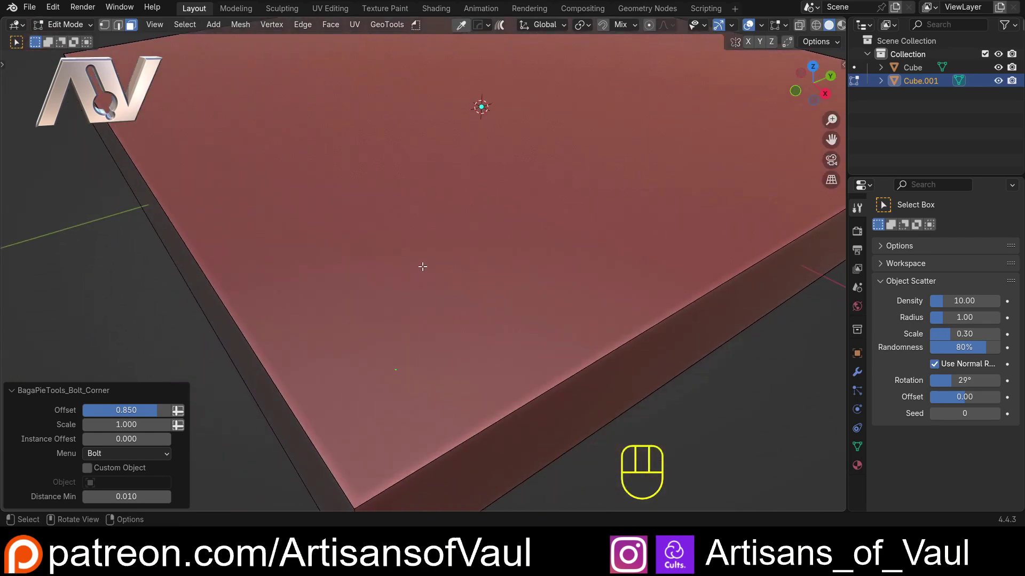
{"action": "scroll", "coordinate": [410, 251], "scroll_direction": "down", "scroll_amount": 5}
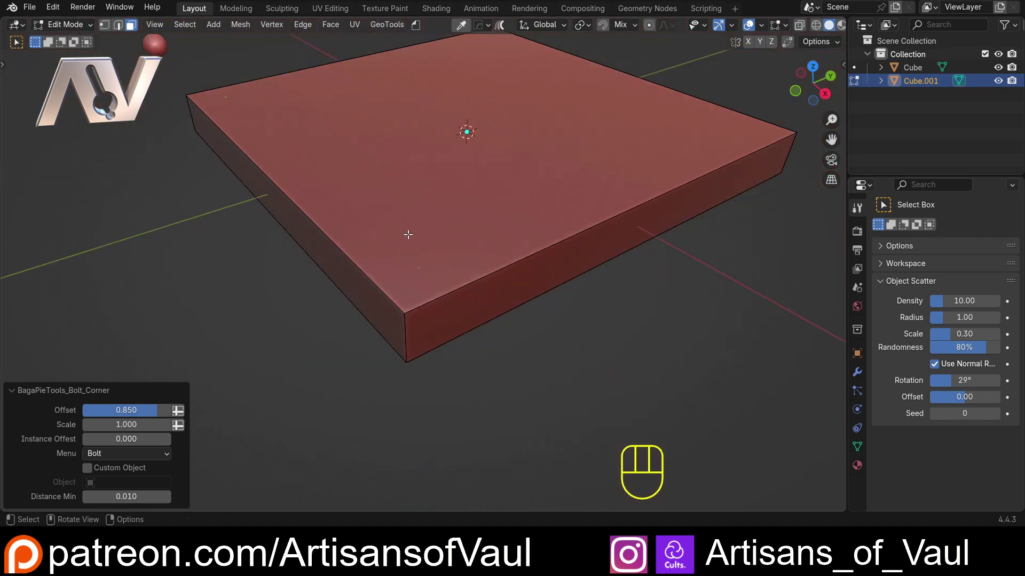
Set the scale of the corner bolts to 100
{"action": "left_click_drag", "start_coordinate": [128, 424], "coordinate": [631, 293]}
{"action": "left_click", "coordinate": [140, 425]}
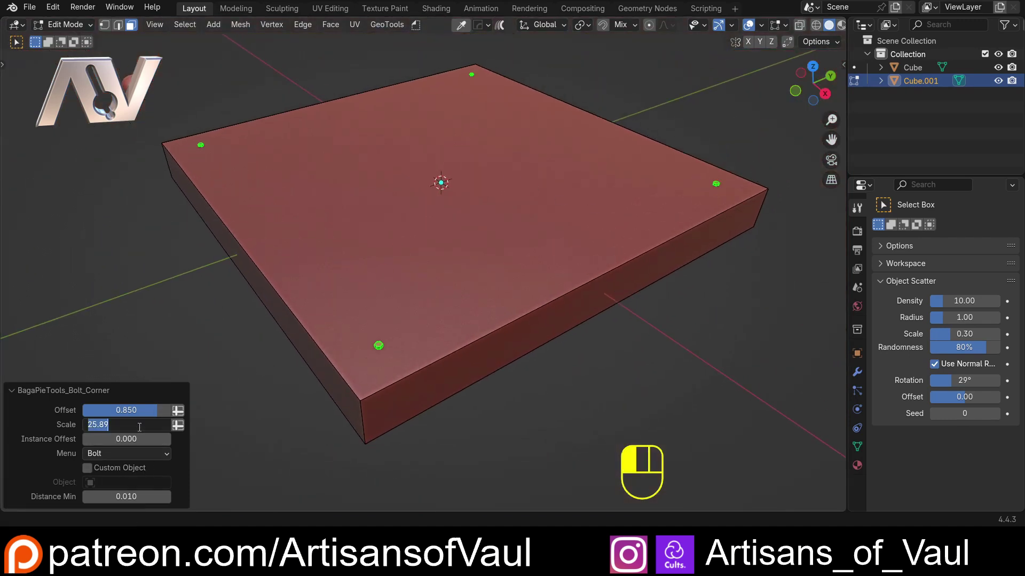
{"action": "type", "text": "100"}
{"action": "key", "text": "KP_Enter"}
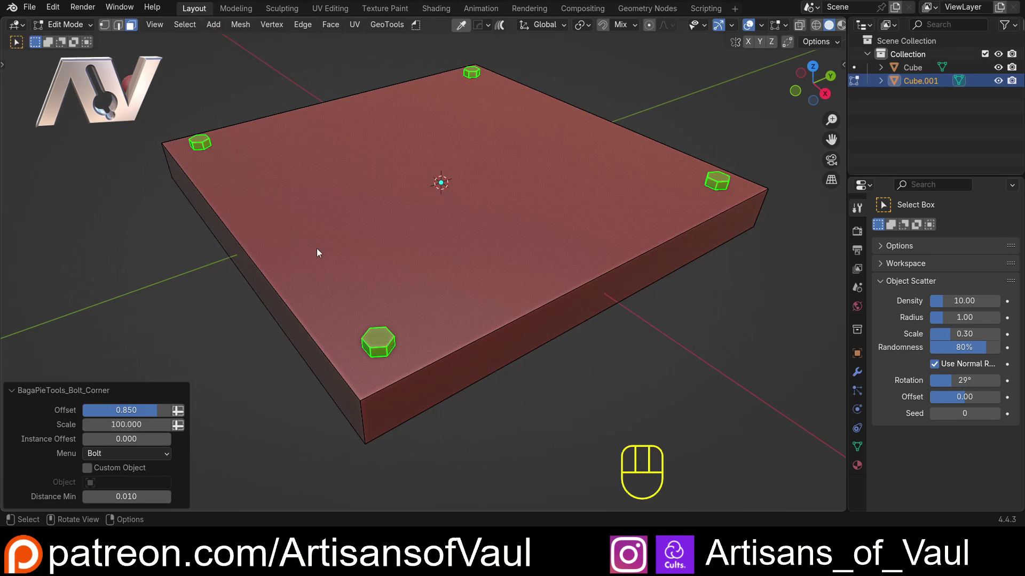
{"action": "middle_click_drag", "start_coordinate": [316, 252], "coordinate": [387, 61]}
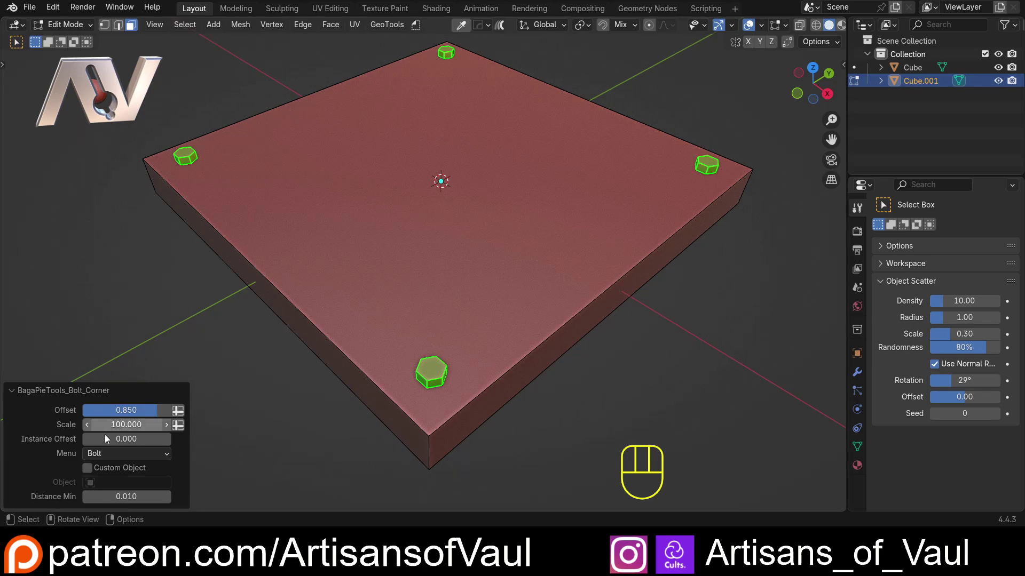
Review the available corner hardware types, keep Bolt, and try out the instance offset
{"action": "left_click", "coordinate": [124, 455]}
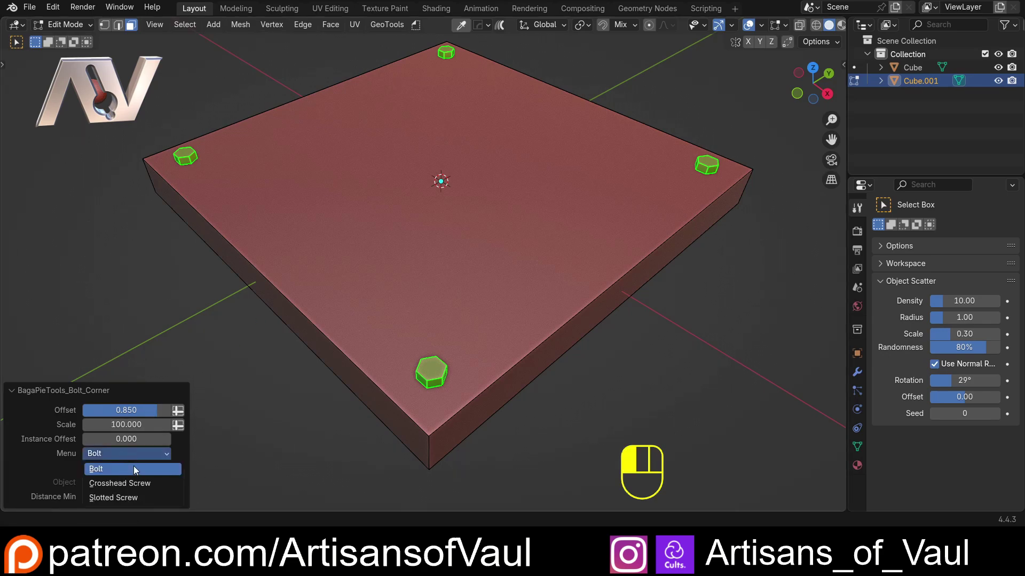
{"action": "left_click", "coordinate": [134, 469]}
{"action": "left_click", "coordinate": [131, 441]}
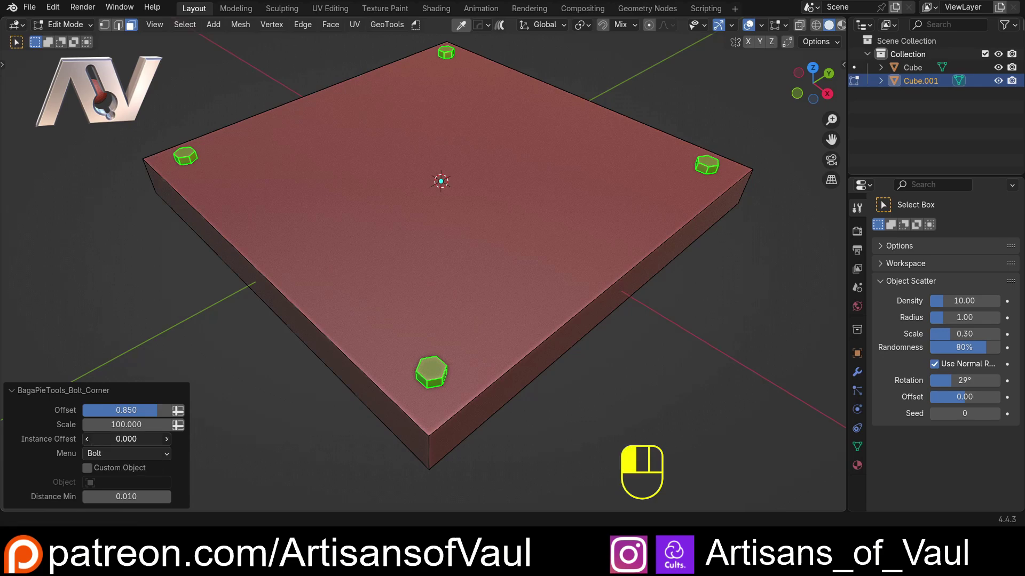
{"action": "left_click_drag", "start_coordinate": [131, 440], "coordinate": [82, 473]}
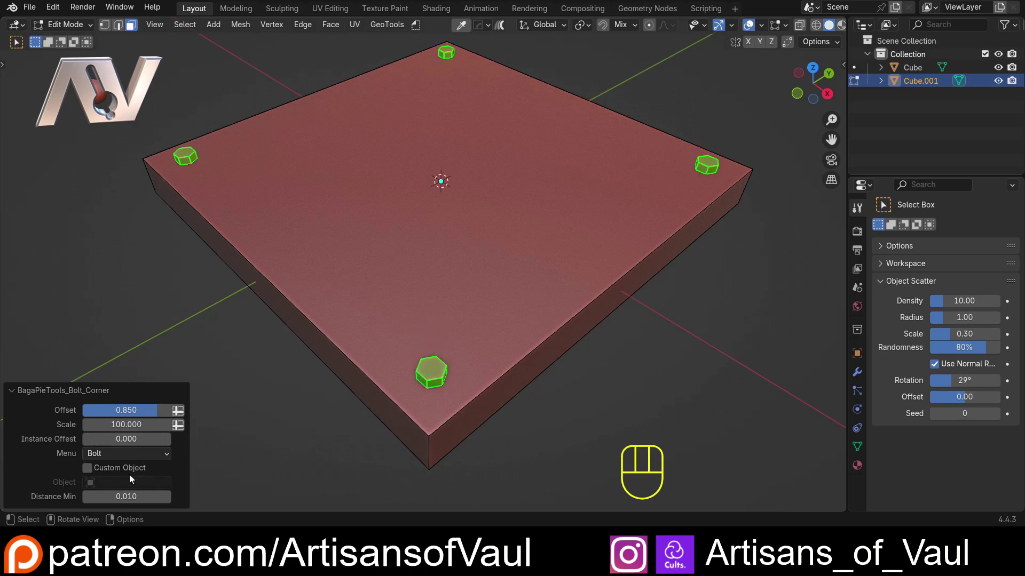
Select the slab's top face and inspect the geometry around the corner bolts in wireframe shading
{"action": "middle_click_drag", "start_coordinate": [407, 398], "coordinate": [386, 351]}
{"action": "left_click", "coordinate": [482, 248]}
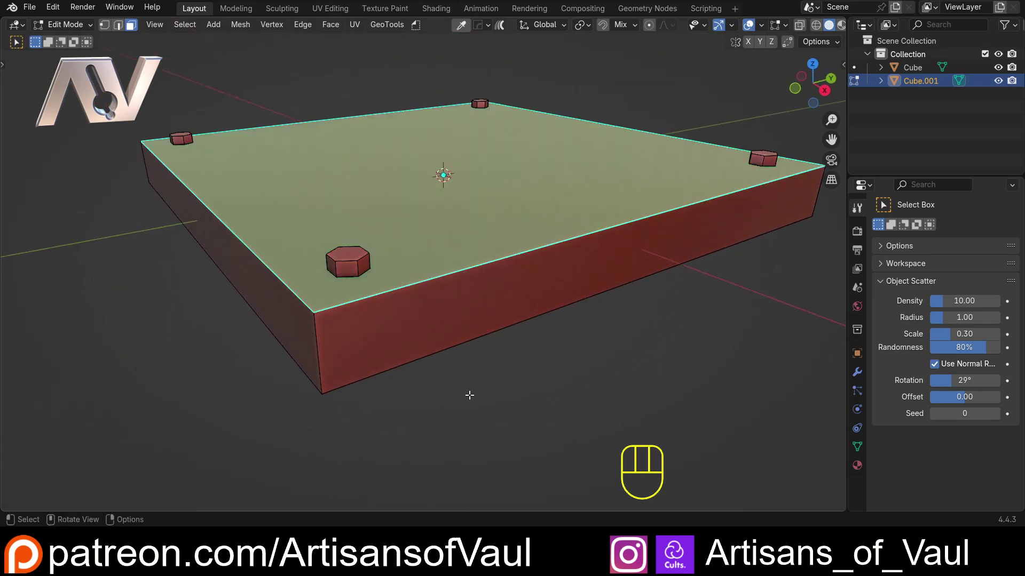
{"action": "mouse_move", "coordinate": [470, 396]}
{"action": "middle_mouse_down"}
{"action": "mouse_move", "coordinate": [442, 398]}
{"action": "mouse_move", "coordinate": [350, 238]}
{"action": "mouse_move", "coordinate": [402, 288]}
{"action": "middle_mouse_up"}
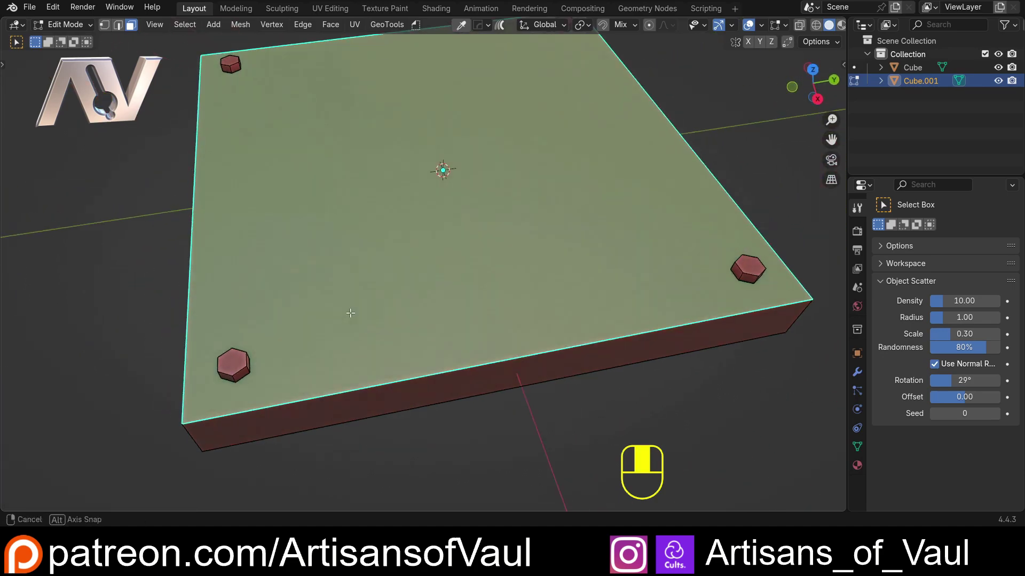
{"action": "key", "text": "shift+z"}
{"action": "scroll", "coordinate": [402, 287], "scroll_direction": "up", "scroll_amount": 5}
{"action": "mouse_move", "coordinate": [261, 299]}
{"action": "middle_mouse_down"}
{"action": "mouse_move", "coordinate": [151, 211]}
{"action": "mouse_move", "coordinate": [365, 271]}
{"action": "mouse_move", "coordinate": [254, 190]}
{"action": "middle_mouse_up"}
{"action": "key", "text": "shift+z"}
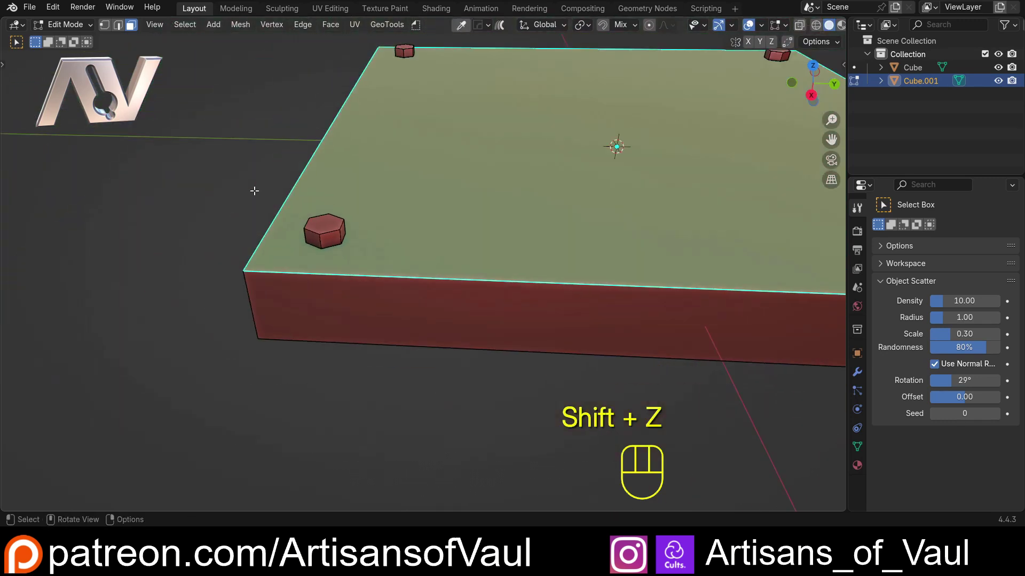
Select a side face of the near corner bolt and the slab's linked geometry to compare their connectivity, and clear the selection
{"action": "left_click", "coordinate": [346, 235]}
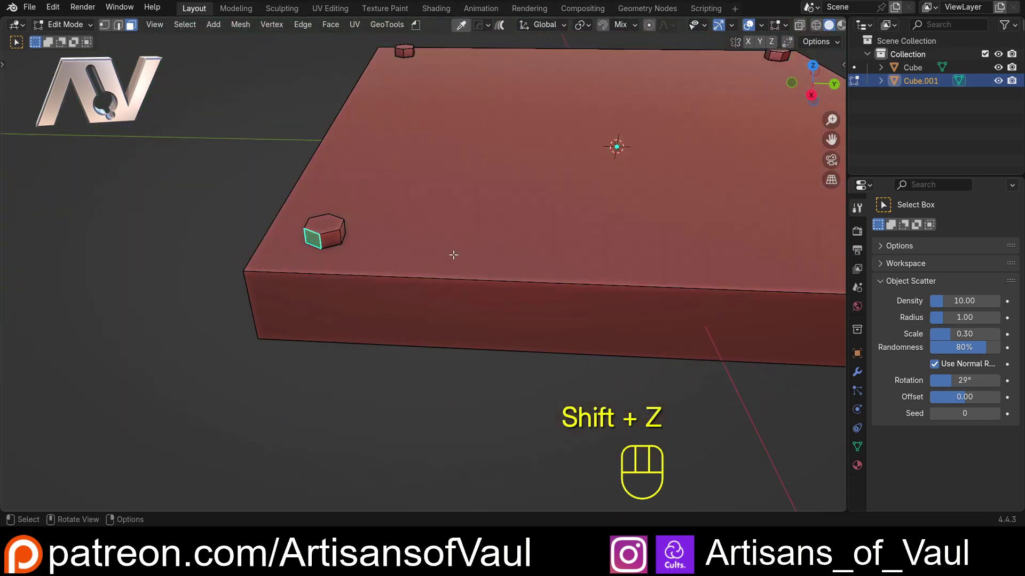
{"action": "key", "text": "l"}
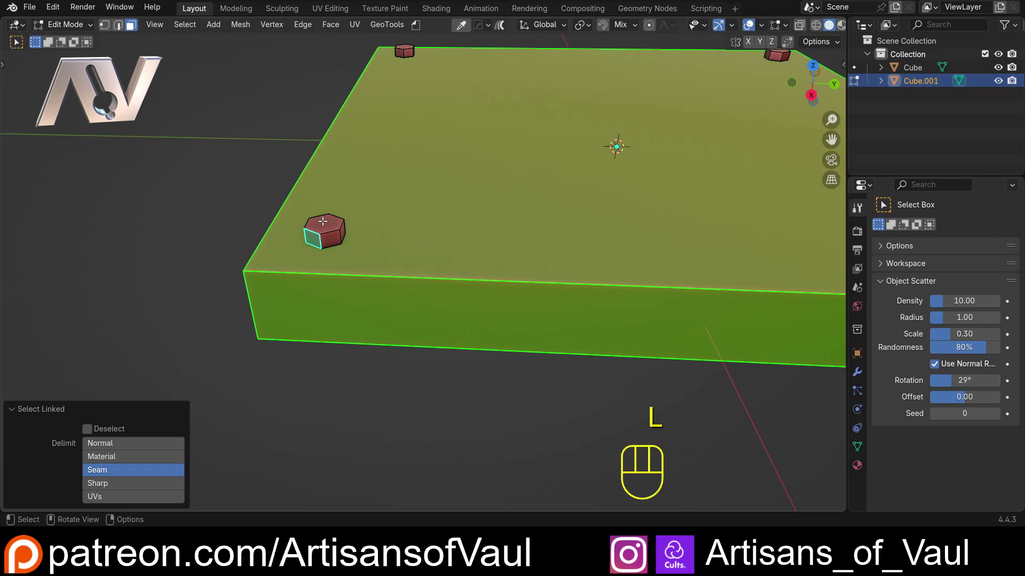
{"action": "left_click", "coordinate": [251, 156]}
Return the slab to Object Mode and inspect the bolts on its corners
{"action": "middle_click_drag", "start_coordinate": [286, 144], "coordinate": [372, 193]}
{"action": "key", "text": "Tab"}
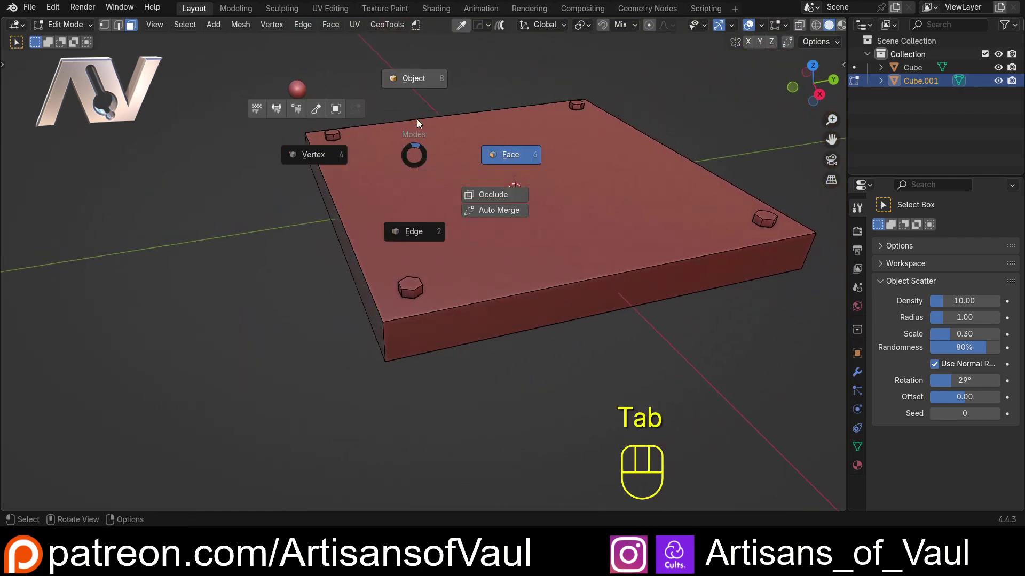
{"action": "scroll", "coordinate": [513, 289], "scroll_direction": "up", "scroll_amount": 3}
{"action": "middle_click_drag", "start_coordinate": [513, 290], "coordinate": [430, 284]}
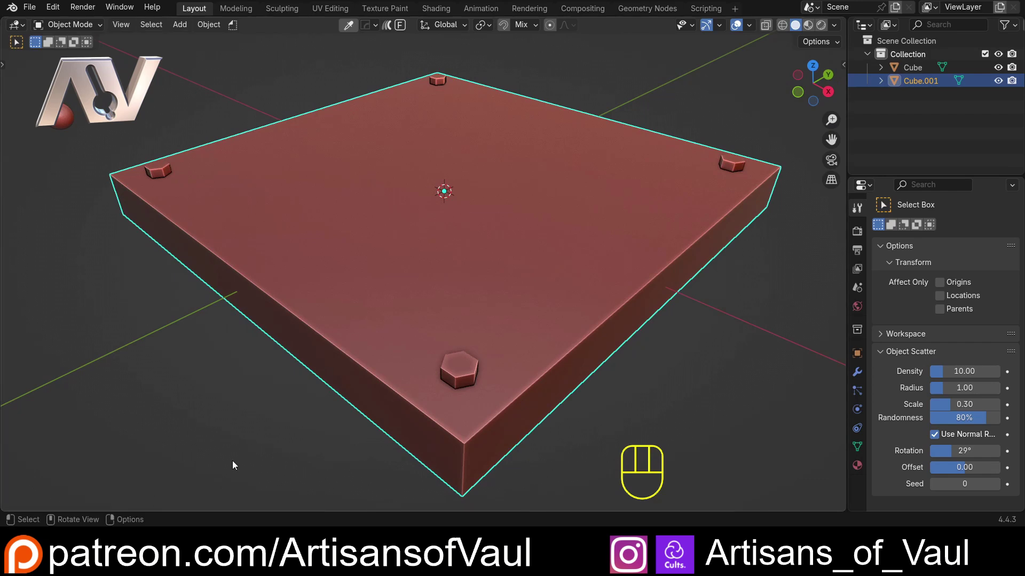
{"action": "middle_click_drag", "start_coordinate": [379, 367], "coordinate": [361, 254]}
{"action": "scroll", "coordinate": [373, 386], "scroll_direction": "down", "scroll_amount": 2}
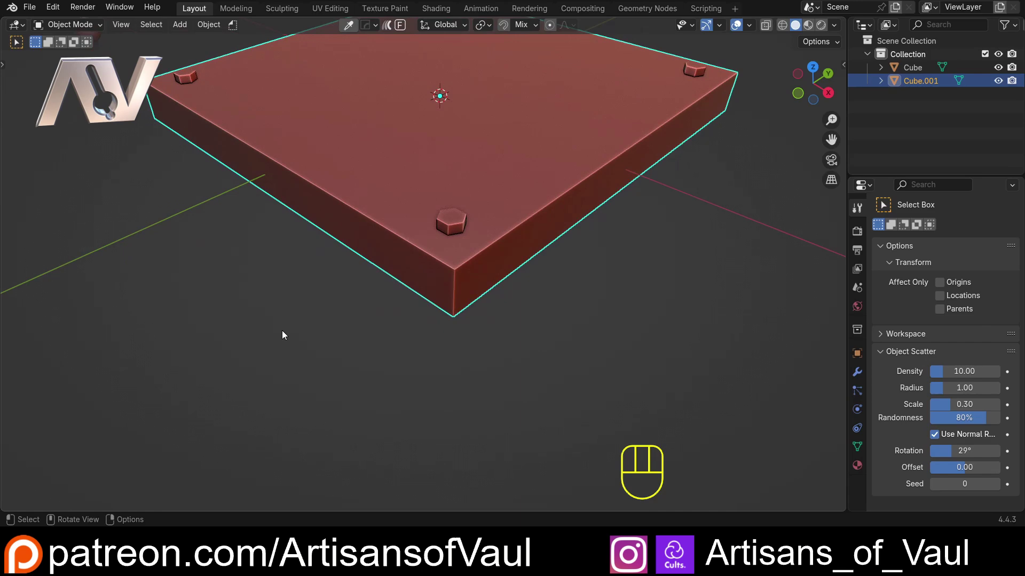
Open the Windows Roaming folder by running %appdata%
{"action": "key", "text": "super+r"}
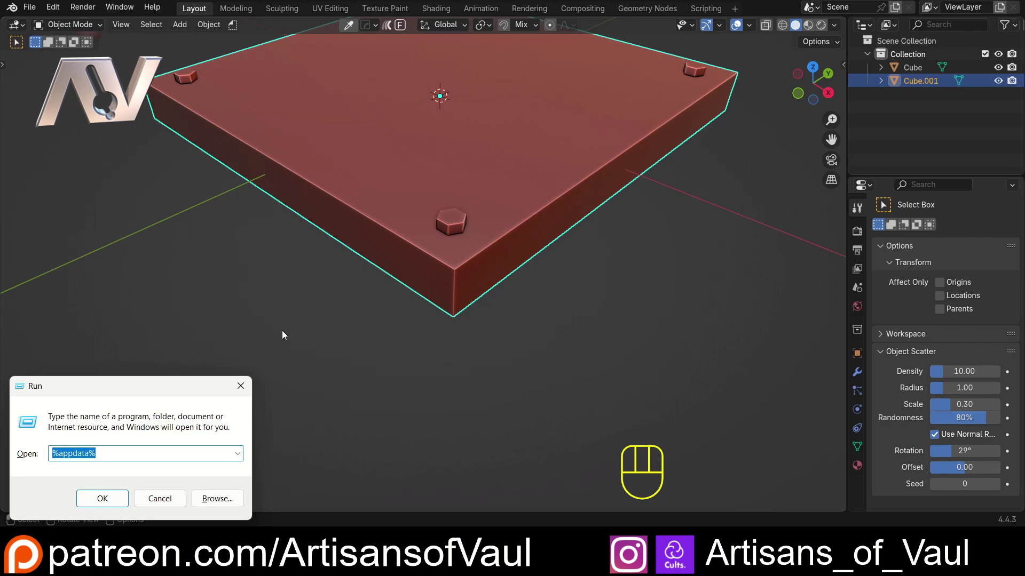
{"action": "left_click_drag", "start_coordinate": [149, 388], "coordinate": [455, 294]}
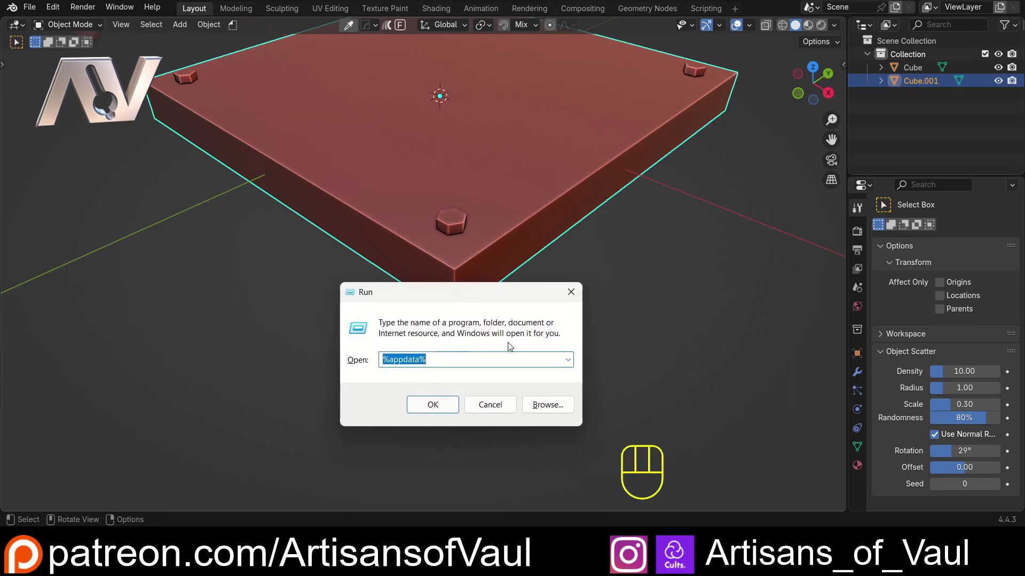
{"action": "key", "text": "End"}
{"action": "left_click", "coordinate": [440, 411]}
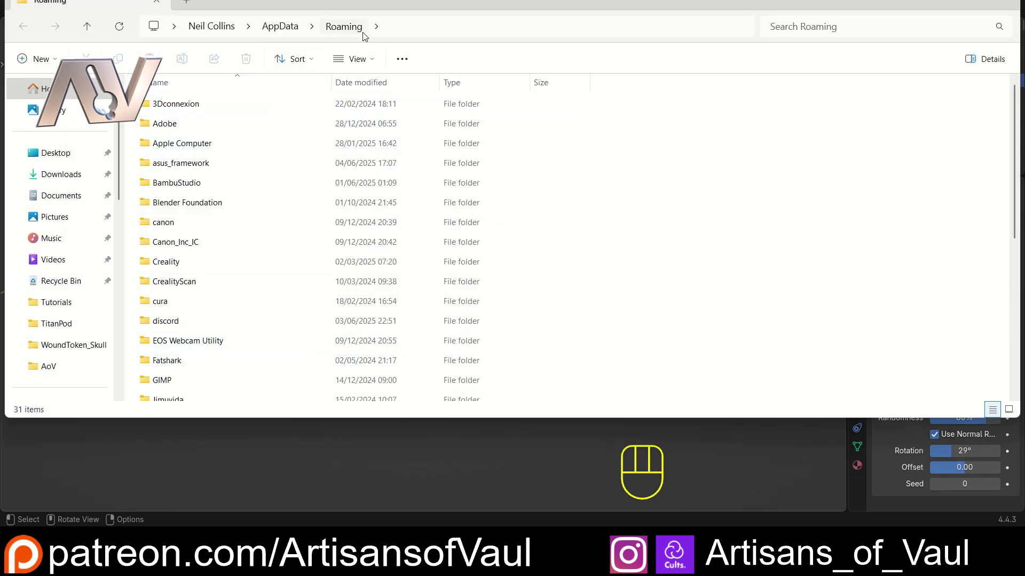
Open the folder Blender Foundation\Blender\4.4\extensions\blender_org\Bagapie inside Roaming
{"action": "double_click", "coordinate": [217, 208]}
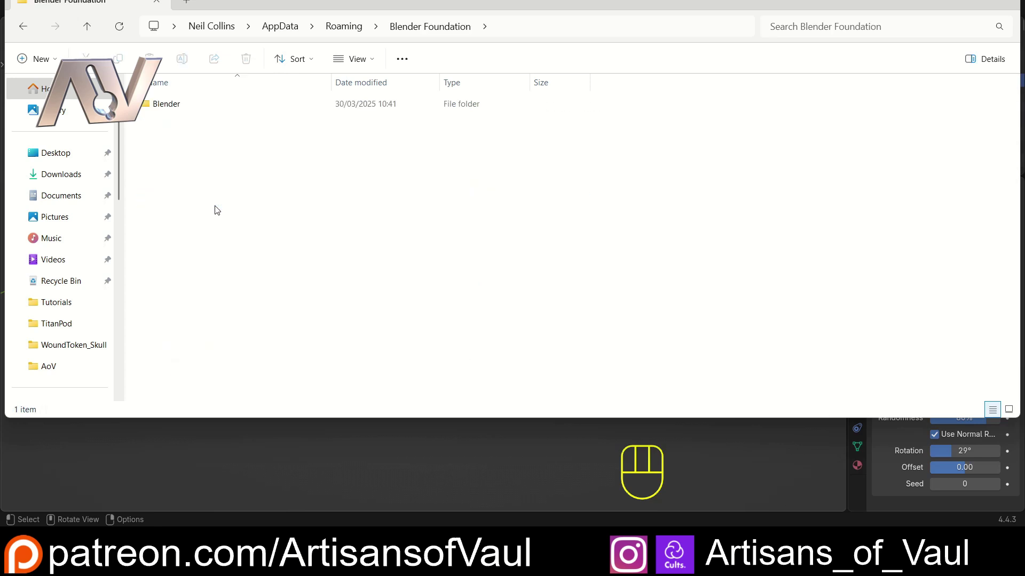
{"action": "double_click", "coordinate": [169, 105]}
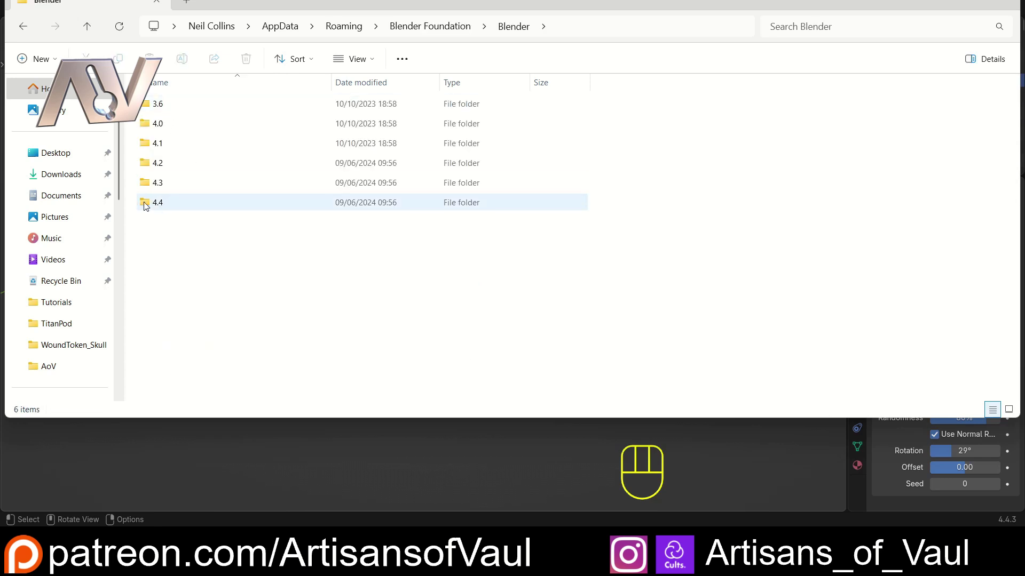
{"action": "double_click", "coordinate": [168, 203]}
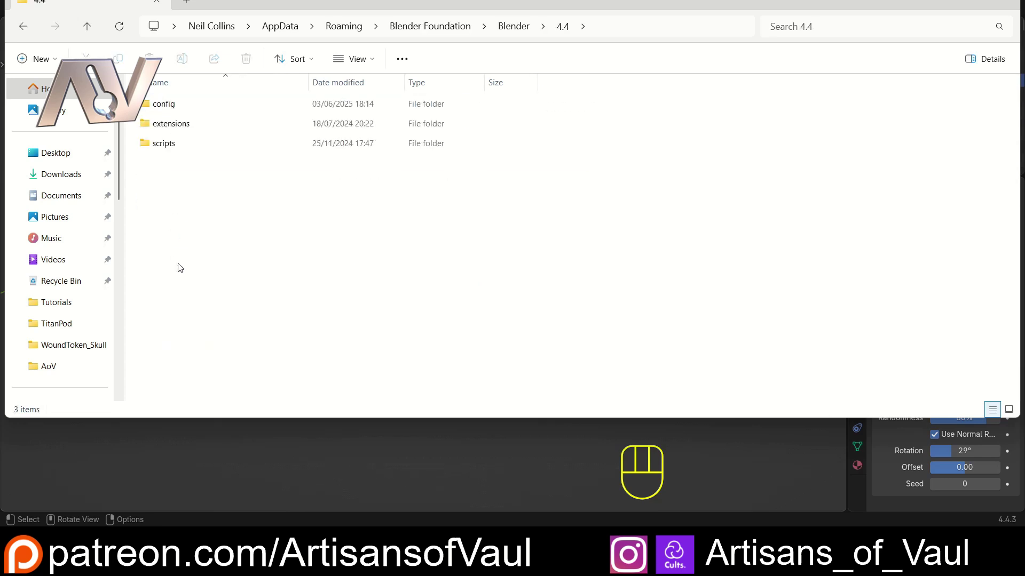
{"action": "double_click", "coordinate": [170, 124]}
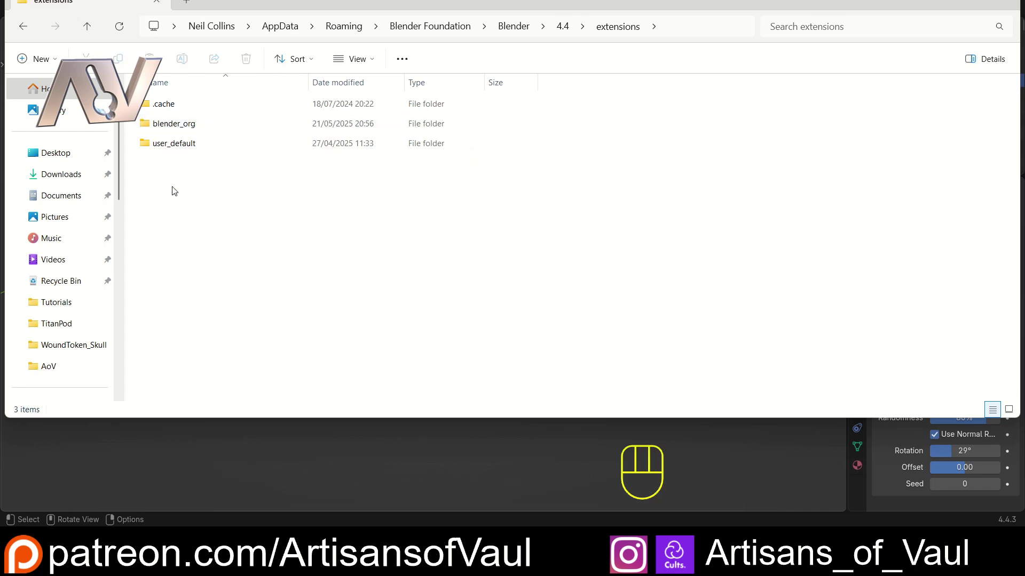
{"action": "double_click", "coordinate": [176, 125]}
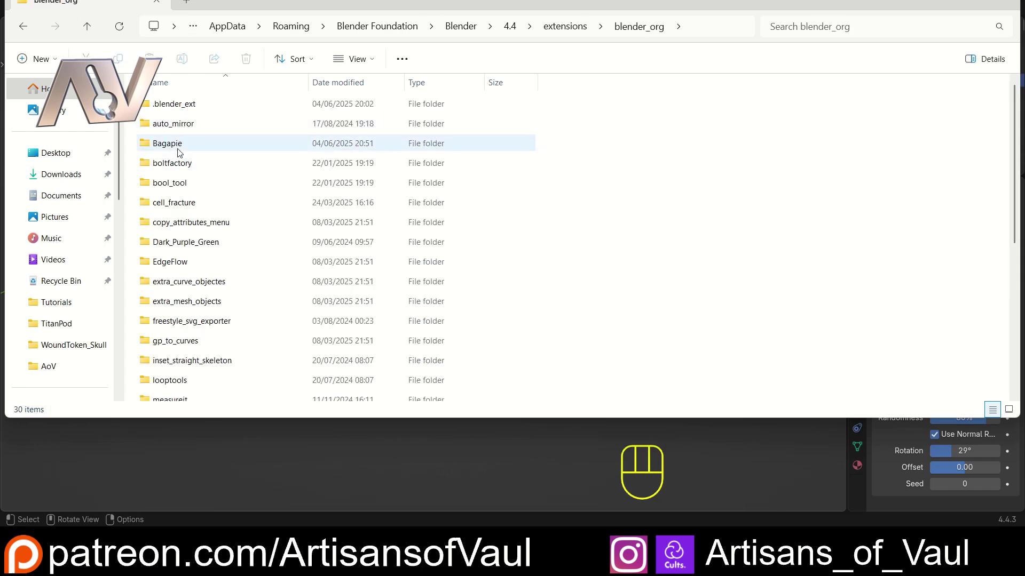
{"action": "double_click", "coordinate": [174, 144]}
Find the BagaPie_Nodes_Tools Blender file in the Bagapie folder and open it in Blender
{"action": "scroll", "coordinate": [249, 175], "scroll_direction": "down", "scroll_amount": 10}
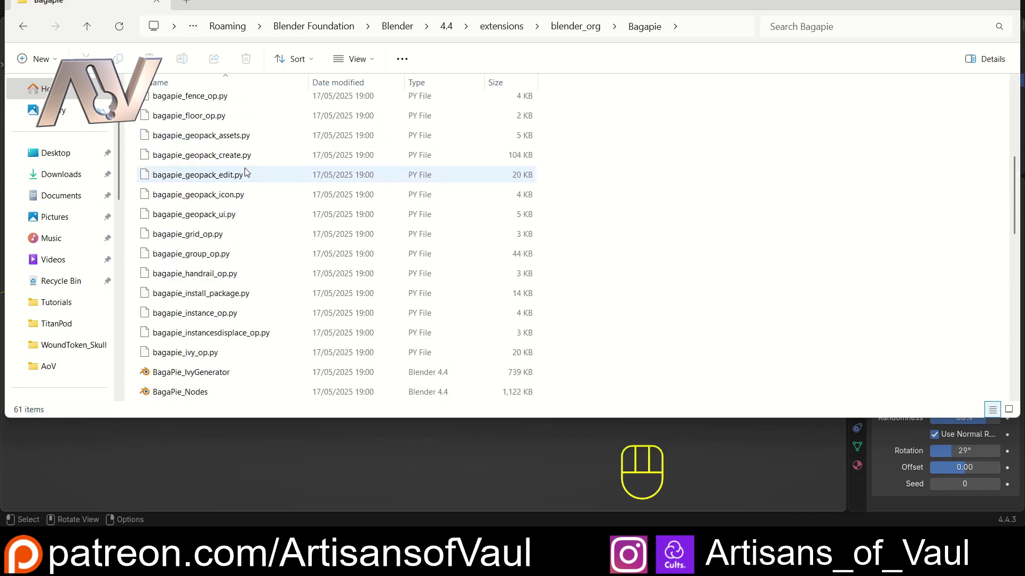
{"action": "scroll", "coordinate": [247, 242], "scroll_direction": "up", "scroll_amount": 2}
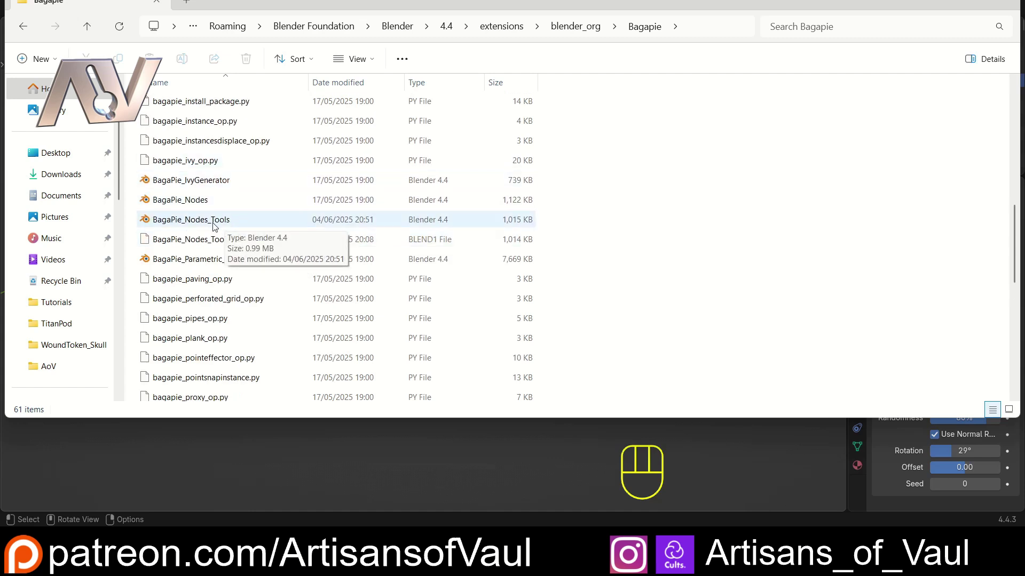
{"action": "left_click", "coordinate": [251, 222]}
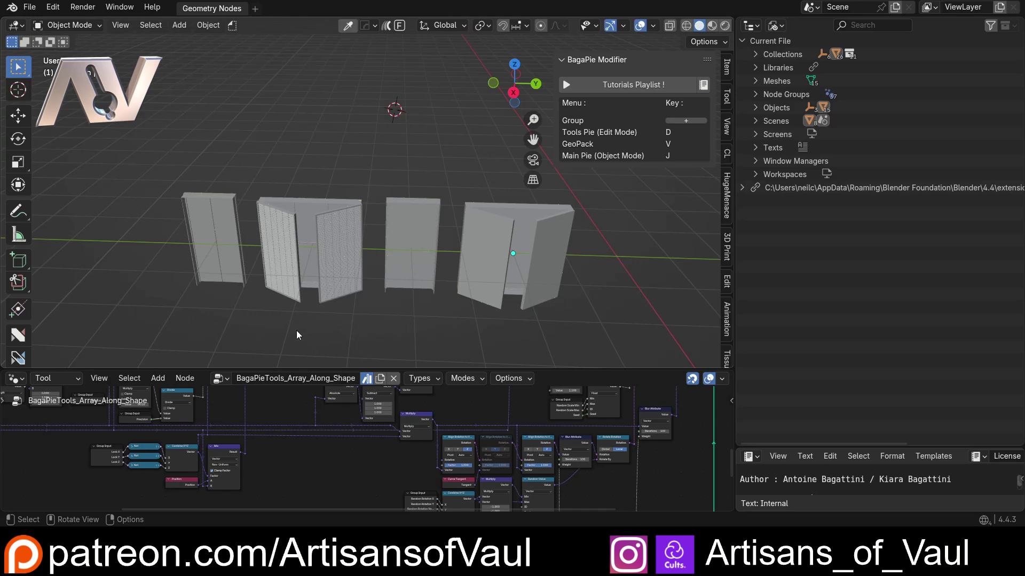
Select the door and window-like objects in the viewport one after another to inspect them
{"action": "scroll", "coordinate": [296, 331], "scroll_direction": "up", "scroll_amount": 2}
{"action": "left_click", "coordinate": [299, 220]}
{"action": "left_click", "coordinate": [411, 225]}
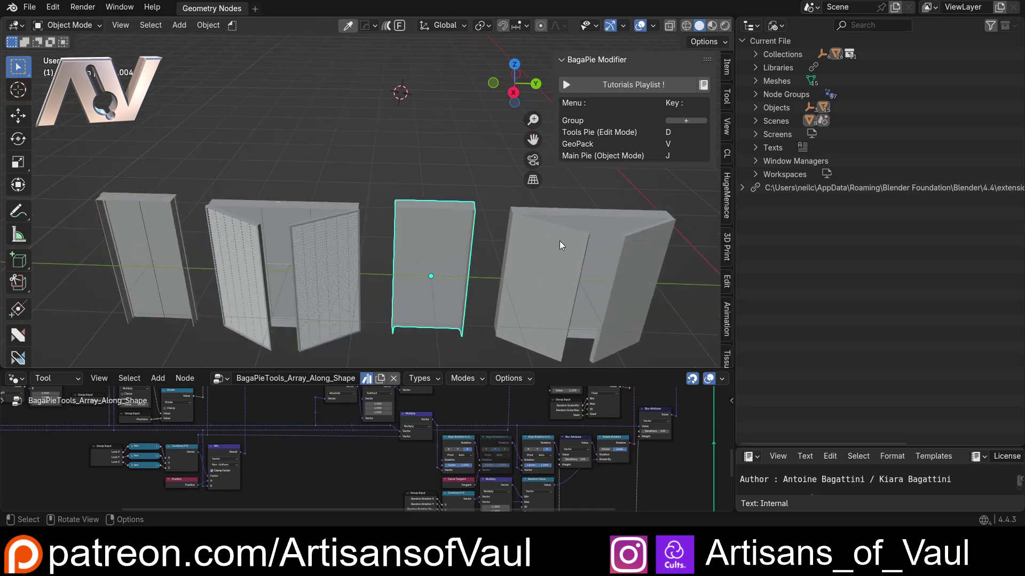
{"action": "left_click", "coordinate": [560, 241]}
{"action": "left_click", "coordinate": [135, 245]}
{"action": "middle_click_drag", "start_coordinate": [250, 348], "coordinate": [233, 281], "text": "shift"}
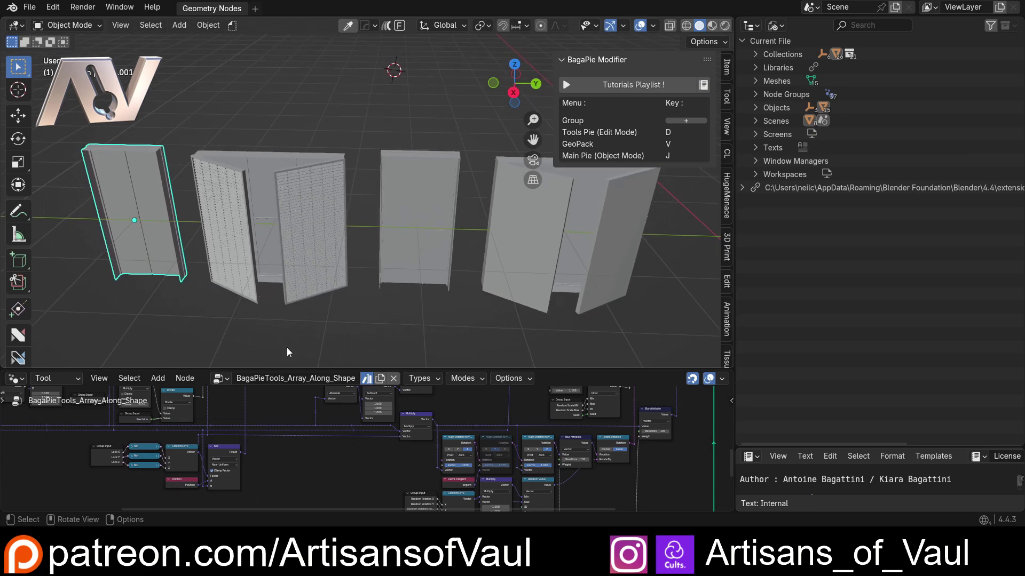
Display the BagaPieTools_Bolt_Corner node group and enlarge the node editor to cover most of the viewport area
{"action": "left_click_drag", "start_coordinate": [278, 366], "coordinate": [235, 251]}
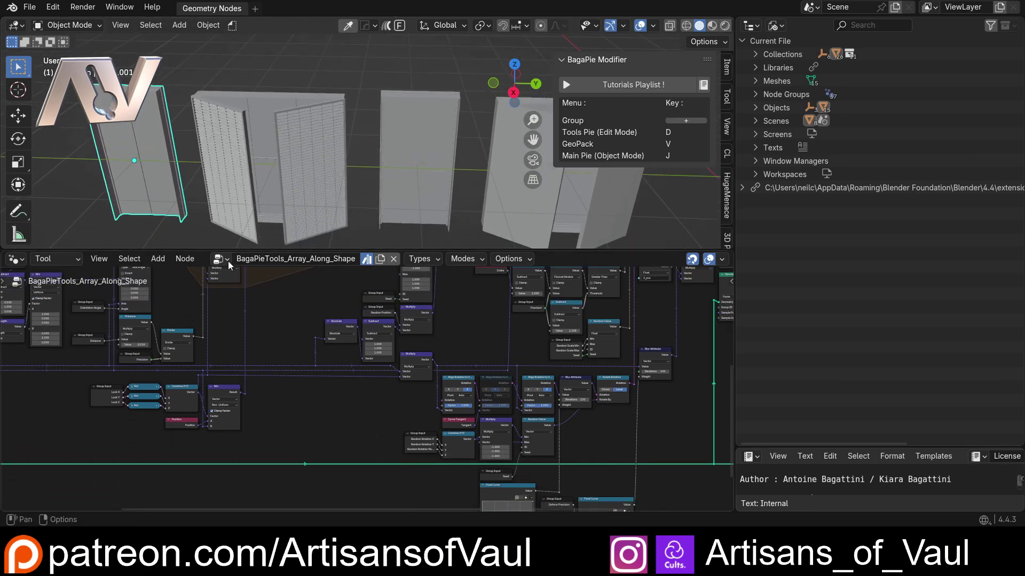
{"action": "left_click", "coordinate": [228, 261]}
{"action": "left_click", "coordinate": [282, 293]}
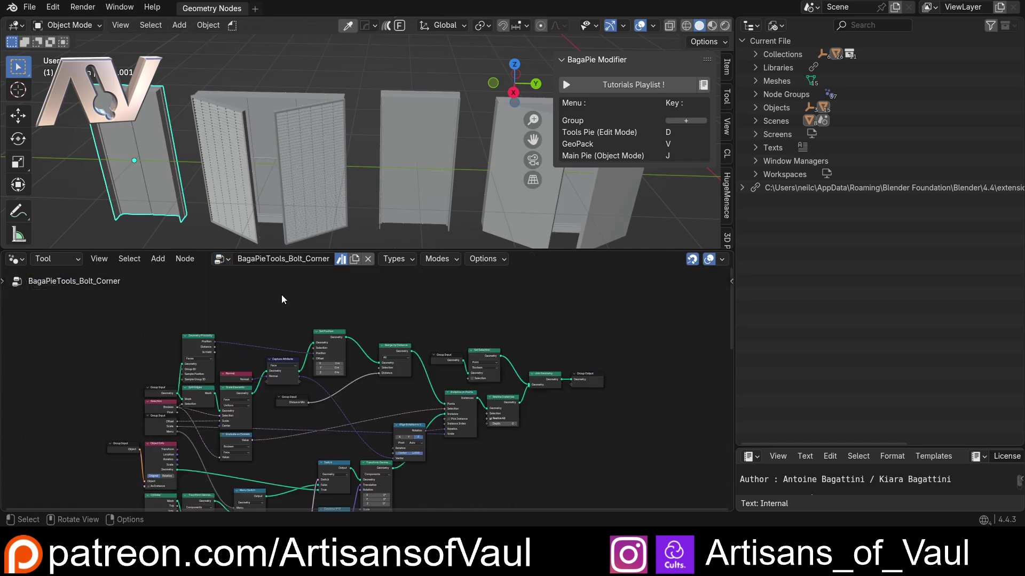
{"action": "middle_click_drag", "start_coordinate": [339, 403], "coordinate": [393, 394]}
{"action": "left_click_drag", "start_coordinate": [395, 251], "coordinate": [350, 102]}
{"action": "scroll", "coordinate": [348, 354], "scroll_direction": "up", "scroll_amount": 1}
{"action": "scroll", "coordinate": [348, 354], "scroll_direction": "up", "scroll_amount": 1}
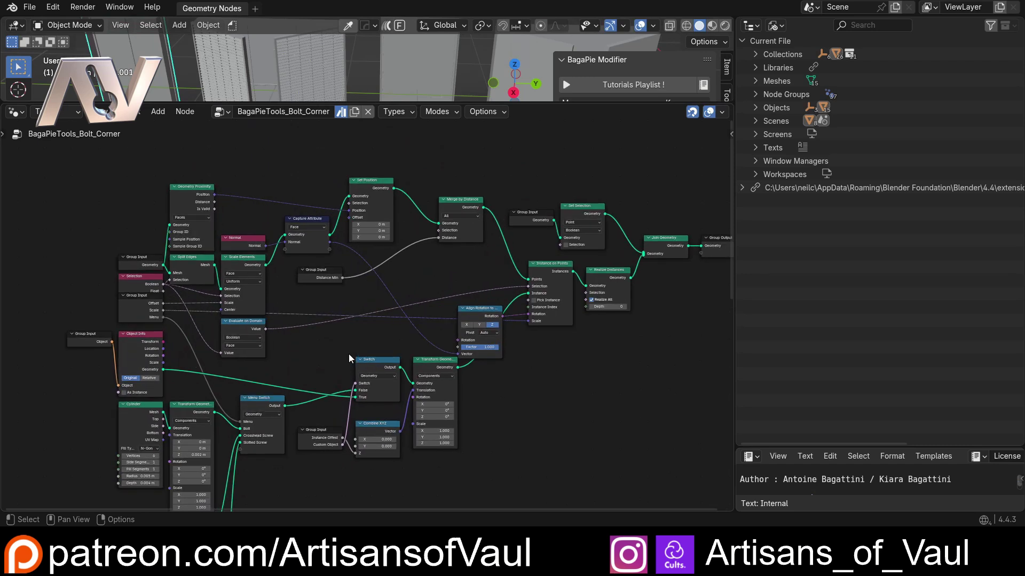
Set the X, Y and Z scale to 100 in the Transform Geometry node feeding the Menu Switch's Crosshead Screw input
{"action": "middle_click_drag", "start_coordinate": [348, 354], "coordinate": [312, 327]}
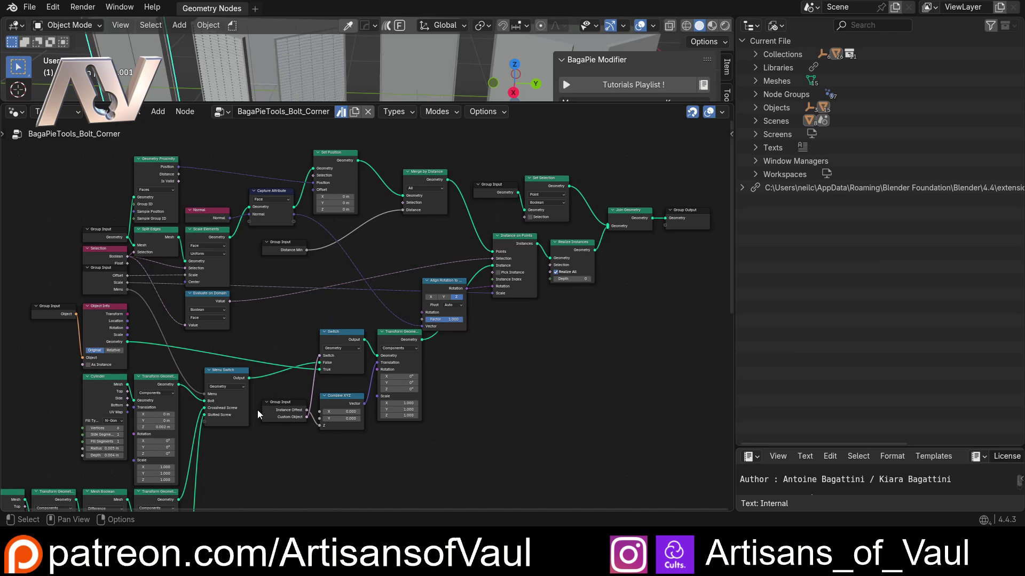
{"action": "middle_click_drag", "start_coordinate": [207, 475], "coordinate": [442, 253]}
{"action": "scroll", "coordinate": [408, 222], "scroll_direction": "up", "scroll_amount": 3}
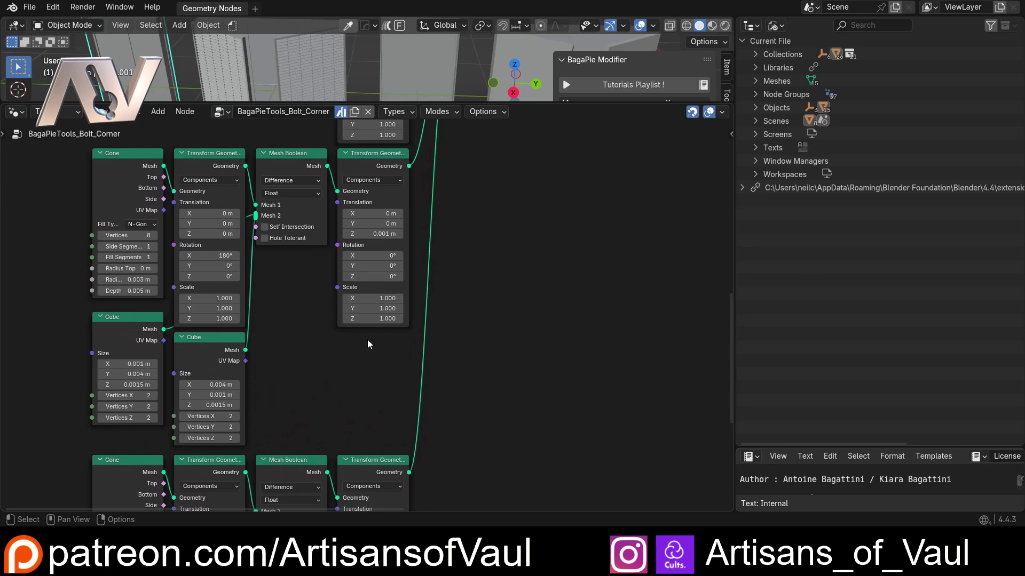
{"action": "scroll", "coordinate": [319, 335], "scroll_direction": "up", "scroll_amount": 1}
{"action": "middle_click_drag", "start_coordinate": [319, 334], "coordinate": [379, 344]}
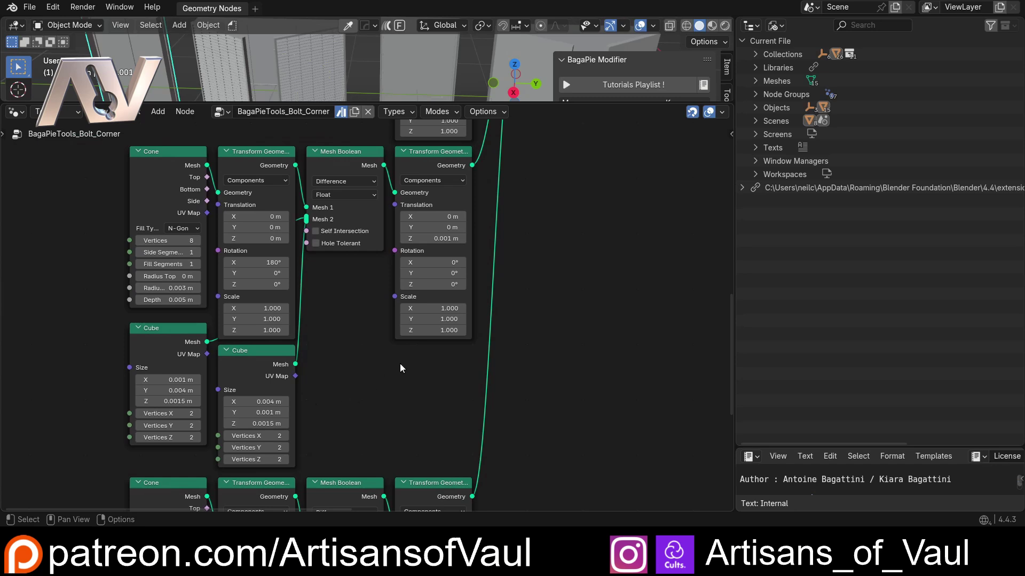
{"action": "left_click_drag", "start_coordinate": [435, 309], "coordinate": [435, 331]}
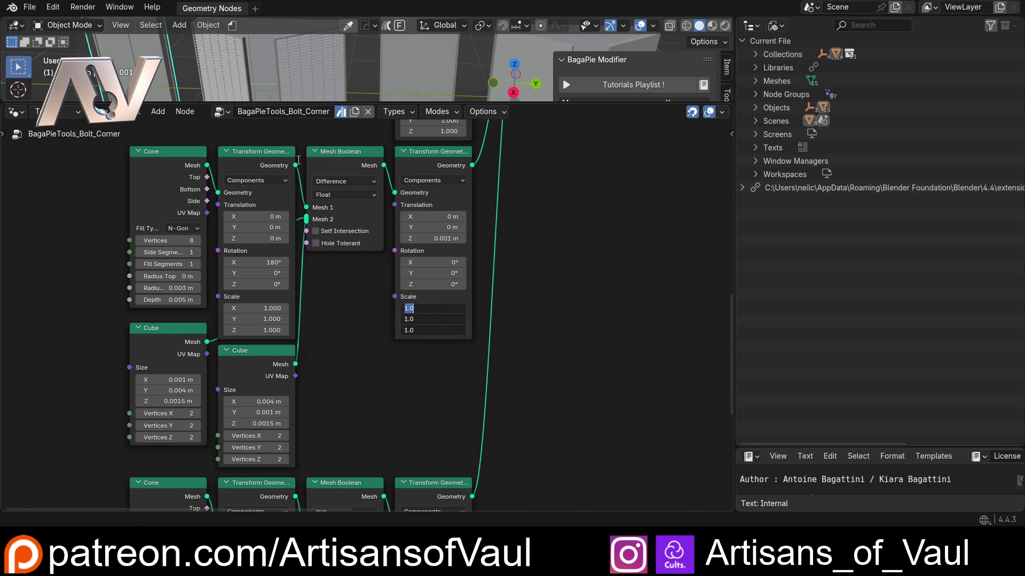
{"action": "type", "text": "100"}
{"action": "key", "text": "Return"}
Set the X, Y and Z scale to 100 in the Transform Geometry node feeding the Slotted Screw input
{"action": "middle_click_drag", "start_coordinate": [457, 476], "coordinate": [434, 234]}
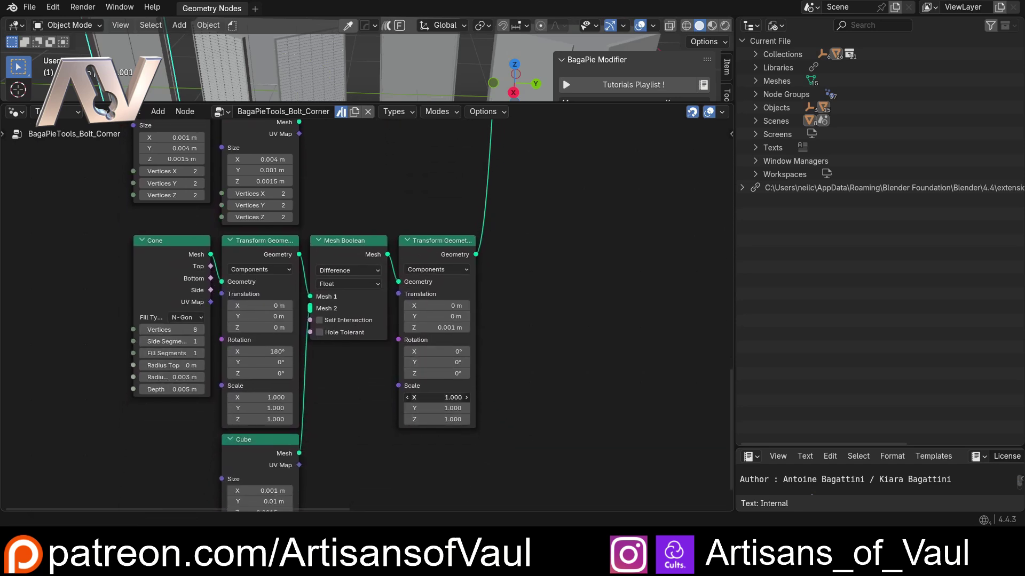
{"action": "left_click_drag", "start_coordinate": [438, 419], "coordinate": [438, 399]}
{"action": "type", "text": "100"}
{"action": "key", "text": "Return"}
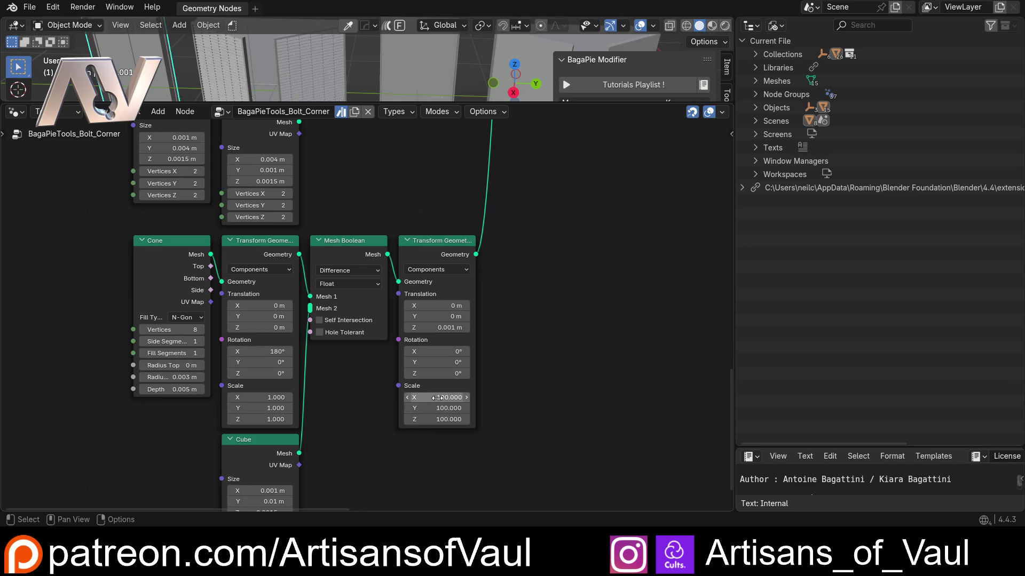
Set the X, Y and Z scale to 100 in the Transform Geometry node between the Cylinder and the Bolt input
{"action": "middle_click_drag", "start_coordinate": [474, 388], "coordinate": [338, 222]}
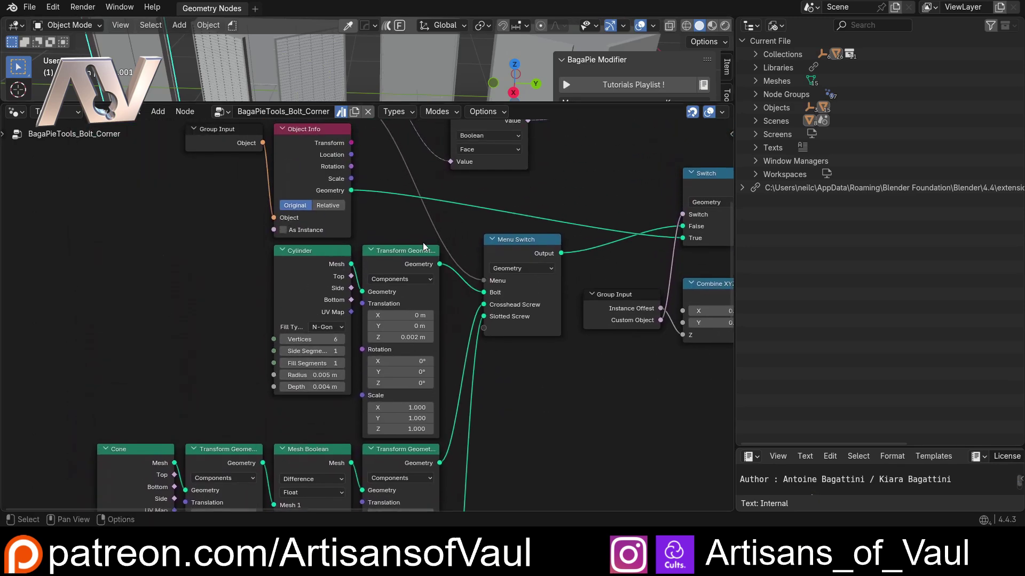
{"action": "middle_click_drag", "start_coordinate": [424, 247], "coordinate": [394, 211]}
{"action": "left_click_drag", "start_coordinate": [381, 393], "coordinate": [381, 374]}
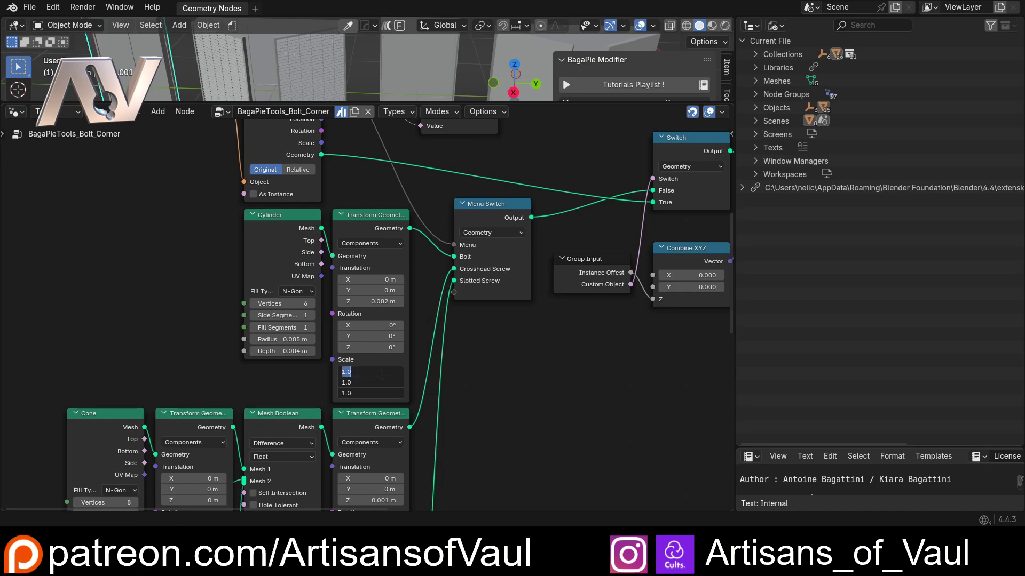
{"action": "type", "text": "100"}
{"action": "key", "text": "Return"}
Review the bolt and screw nodes feeding the Menu Switch and save the BagaPie_Nodes_Tools file
{"action": "scroll", "coordinate": [439, 319], "scroll_direction": "up", "scroll_amount": 1}
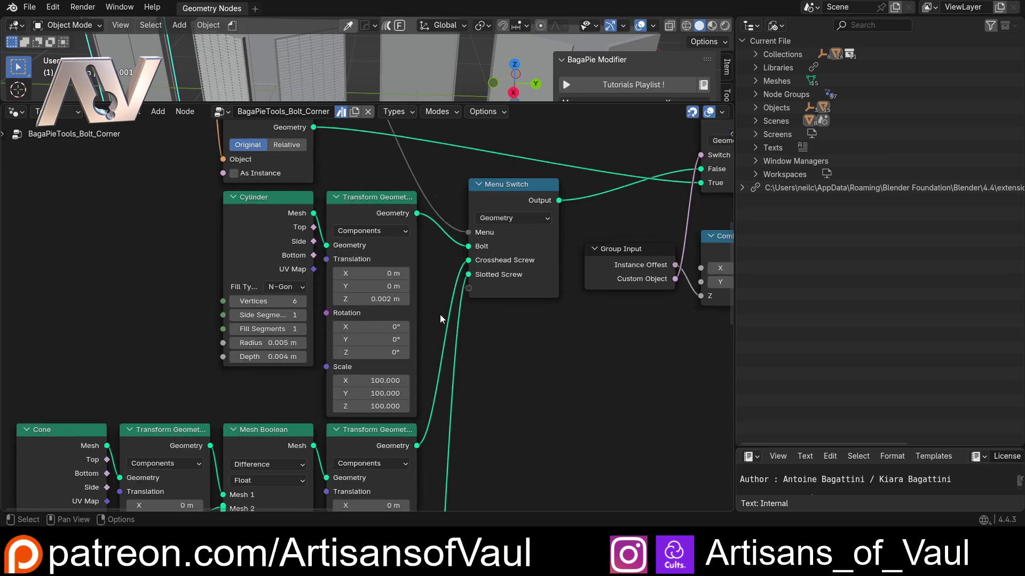
{"action": "middle_click_drag", "start_coordinate": [440, 319], "coordinate": [341, 299]}
{"action": "scroll", "coordinate": [342, 299], "scroll_direction": "up", "scroll_amount": 1}
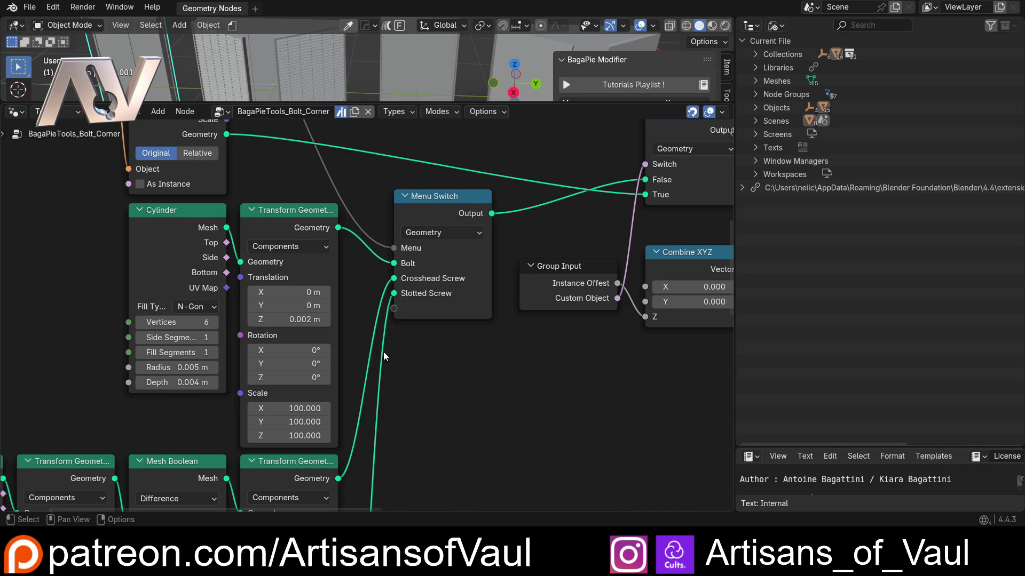
{"action": "scroll", "coordinate": [383, 352], "scroll_direction": "down", "scroll_amount": 2}
{"action": "middle_click_drag", "start_coordinate": [383, 352], "coordinate": [453, 259]}
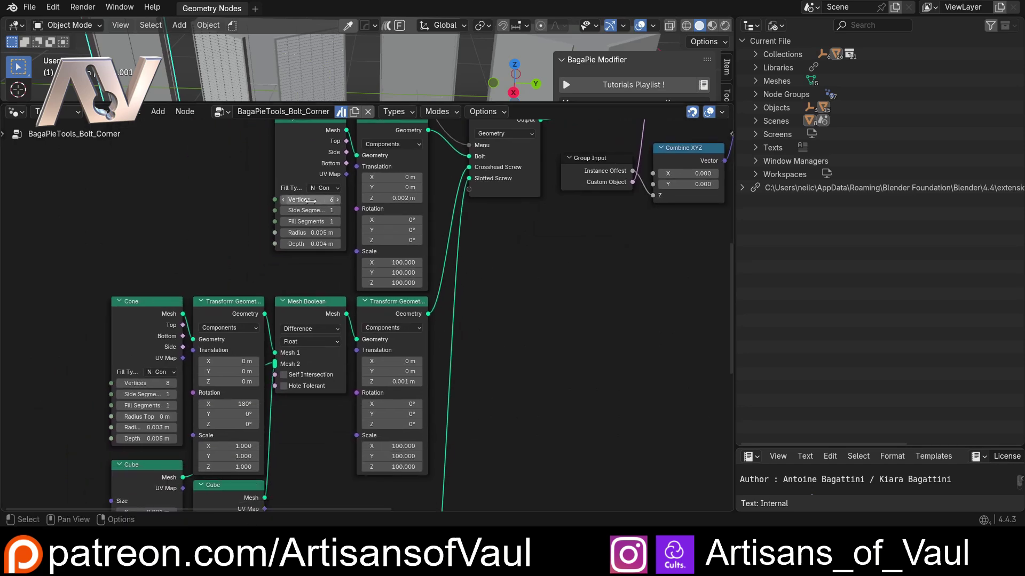
{"action": "scroll", "coordinate": [427, 327], "scroll_direction": "down", "scroll_amount": 1}
{"action": "middle_click_drag", "start_coordinate": [428, 327], "coordinate": [371, 370]}
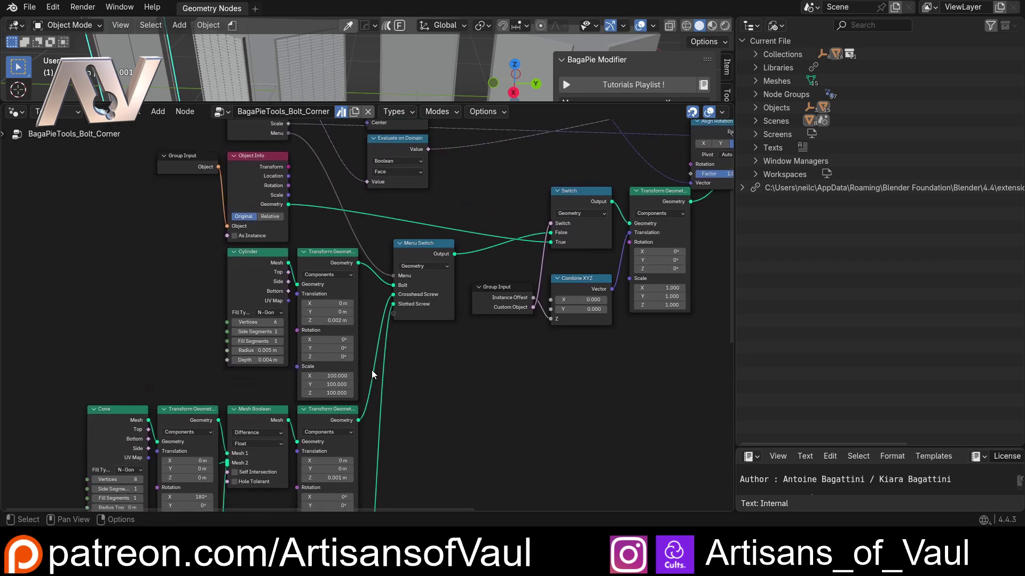
{"action": "scroll", "coordinate": [372, 370], "scroll_direction": "up", "scroll_amount": 1}
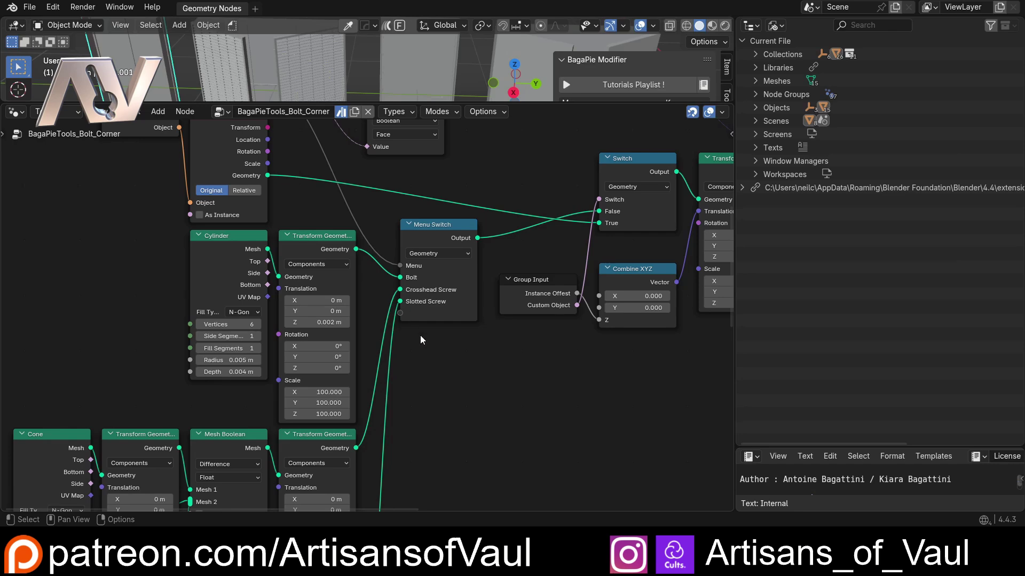
{"action": "left_click", "coordinate": [29, 7]}
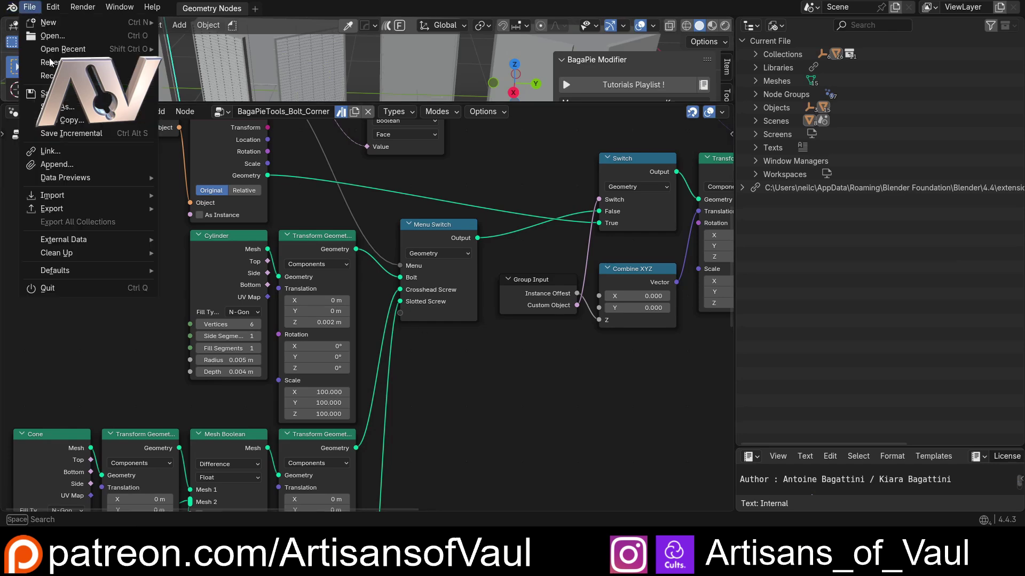
In the other Blender scene, scale the cube by about 8.39 in X and Y only, and apply its scale
{"action": "key", "text": "s"}
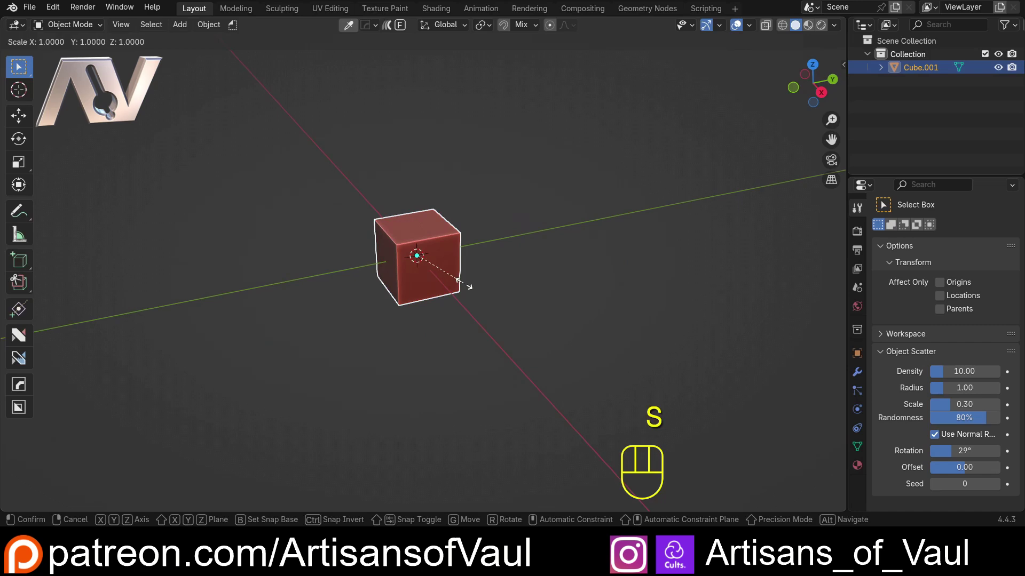
{"action": "key", "text": "shift+z"}
{"action": "left_click", "coordinate": [250, 257]}
{"action": "key", "text": "ctrl+a"}
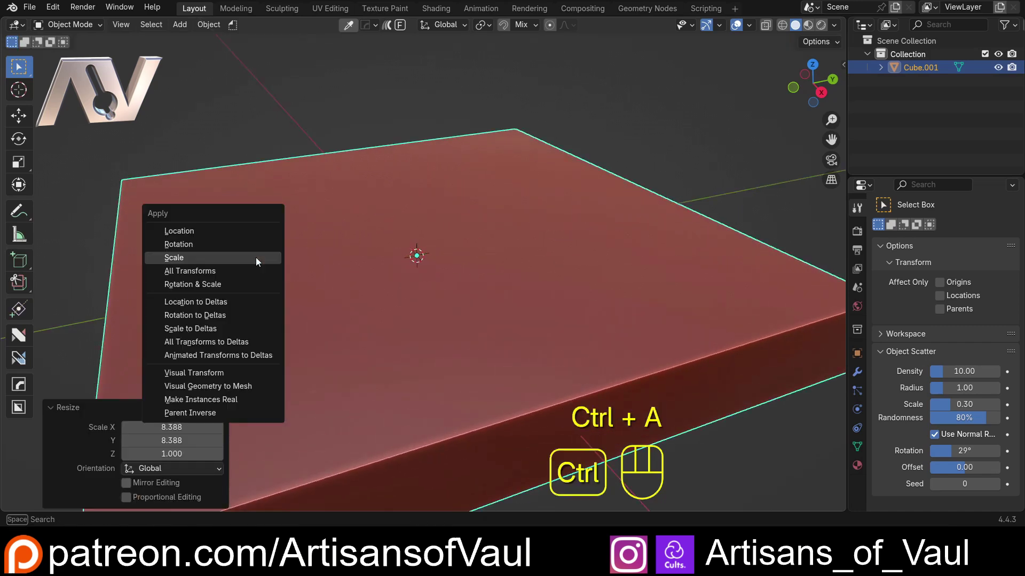
{"action": "left_click", "coordinate": [228, 262]}
Enter Edit Mode with face selection on the slab and add BagaPie Bolt Corner bolts to its top face
{"action": "scroll", "coordinate": [229, 263], "scroll_direction": "down", "scroll_amount": 5}
{"action": "middle_click_drag", "start_coordinate": [228, 264], "coordinate": [284, 255]}
{"action": "key", "text": "Tab"}
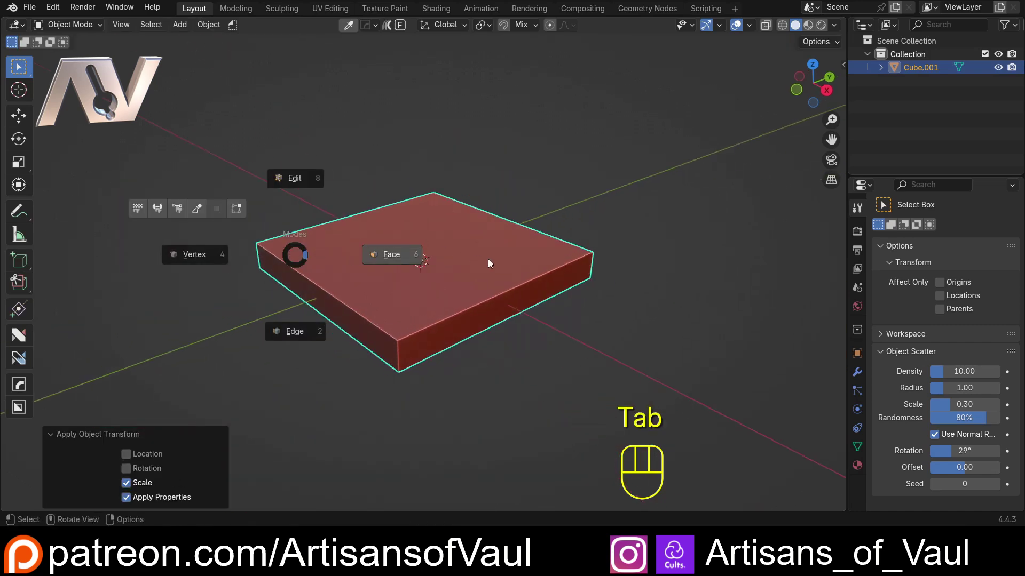
{"action": "left_click", "coordinate": [392, 255]}
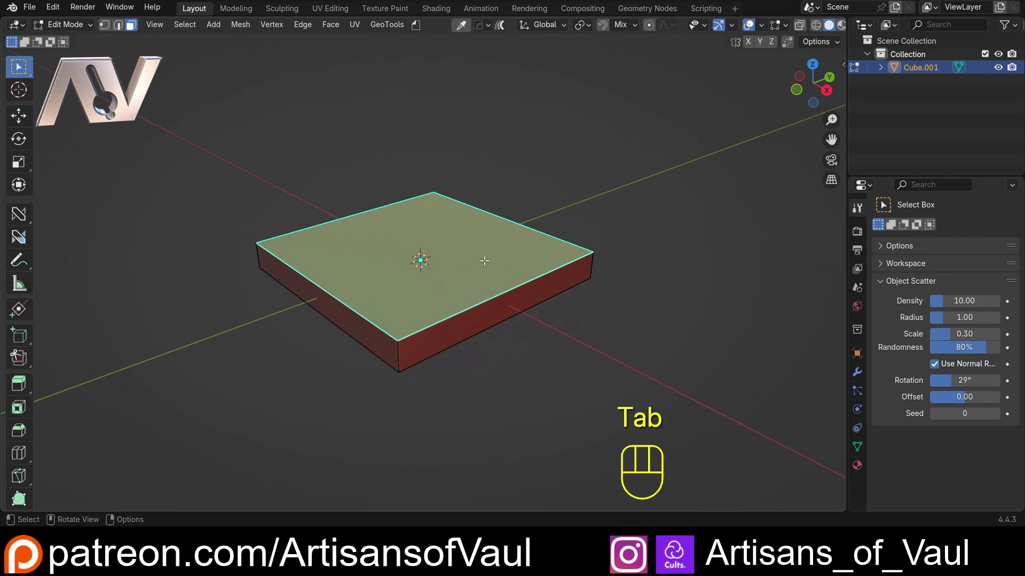
{"action": "key", "text": "d"}
{"action": "left_click", "coordinate": [457, 361]}
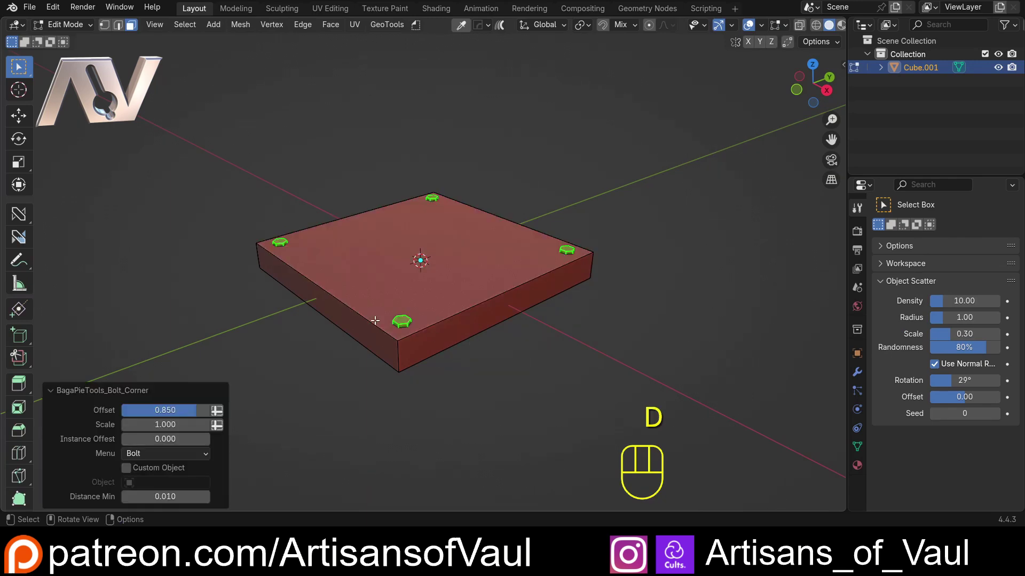
Adjust the scale of the slab's corner bolts and run a BagaPie edit-mode tool again
{"action": "scroll", "coordinate": [364, 334], "scroll_direction": "up", "scroll_amount": 3}
{"action": "middle_click_drag", "start_coordinate": [364, 334], "coordinate": [176, 424]}
{"action": "left_click_drag", "start_coordinate": [171, 424], "coordinate": [190, 114]}
{"action": "key", "text": "d"}
{"action": "left_click", "coordinate": [417, 377]}
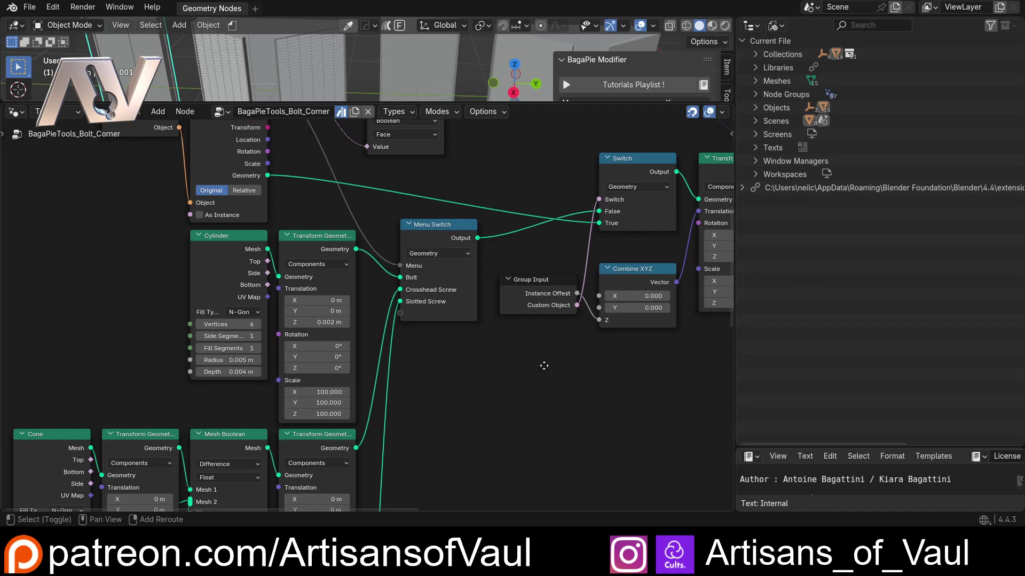
{"action": "middle_click_drag", "start_coordinate": [545, 367], "coordinate": [391, 408]}
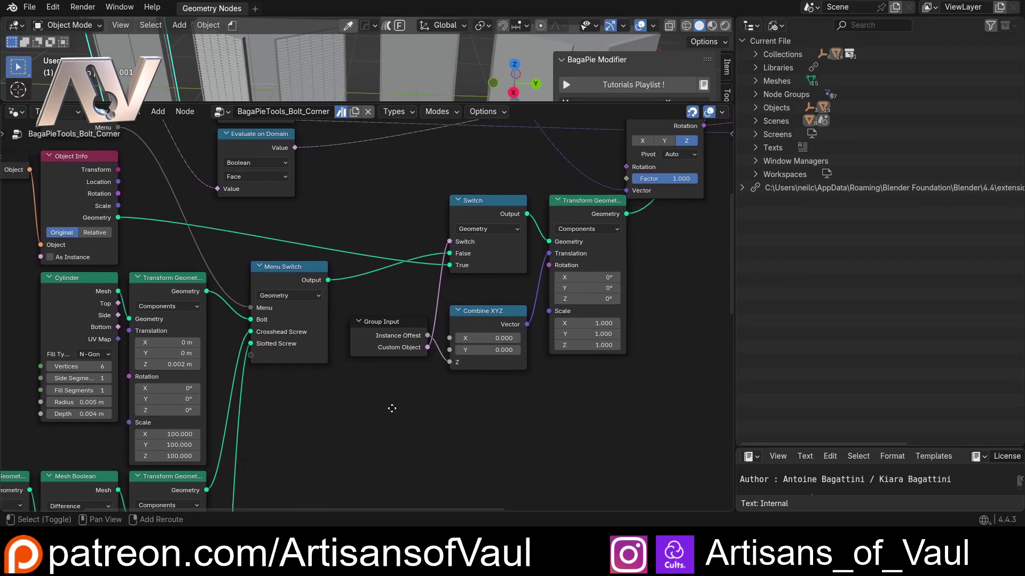
{"action": "middle_click_drag", "start_coordinate": [665, 320], "coordinate": [530, 373]}
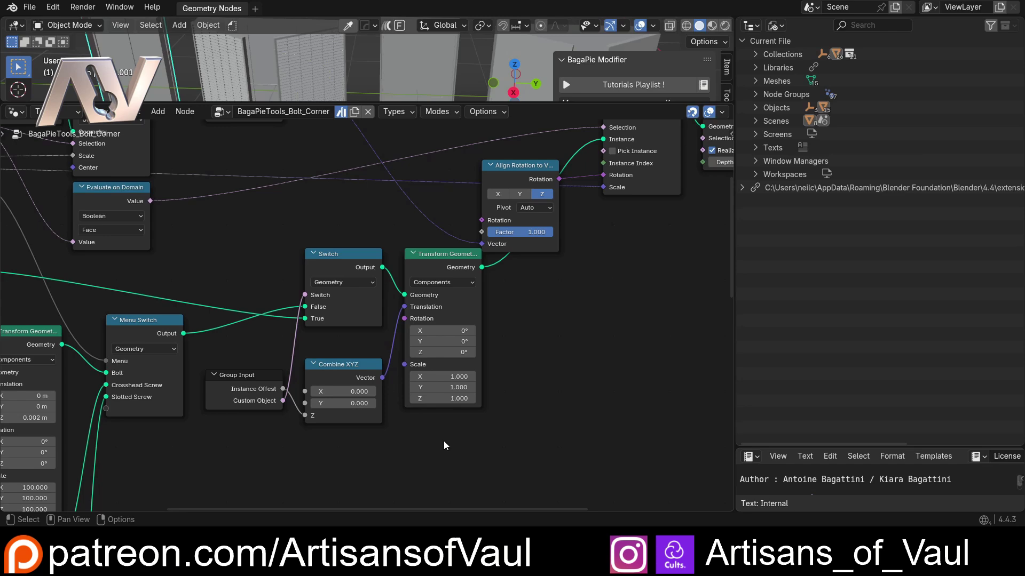
{"action": "mouse_move", "coordinate": [443, 441]}
{"action": "middle_mouse_down"}
{"action": "mouse_move", "coordinate": [614, 331]}
{"action": "mouse_move", "coordinate": [443, 452]}
{"action": "middle_mouse_up"}
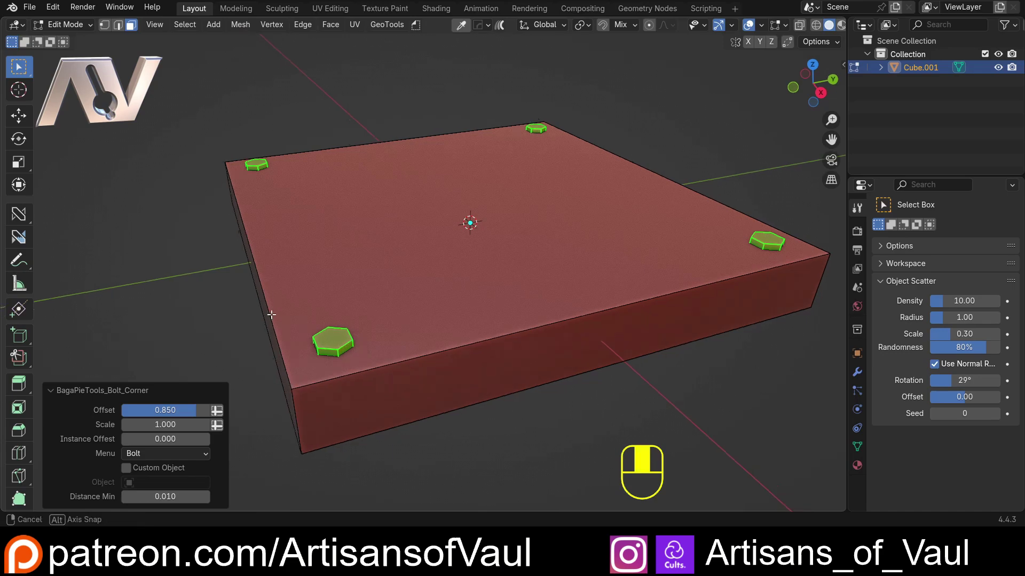
In the other Blender scene, leave Edit Mode and examine in wireframe from the side how the corner bolts sit in the slab
{"action": "key", "text": "Tab"}
{"action": "key", "text": "shift+z"}
{"action": "mouse_move", "coordinate": [302, 232]}
{"action": "middle_mouse_down"}
{"action": "mouse_move", "coordinate": [357, 302]}
{"action": "mouse_move", "coordinate": [344, 288]}
{"action": "middle_mouse_up"}
{"action": "left_click", "coordinate": [814, 86]}
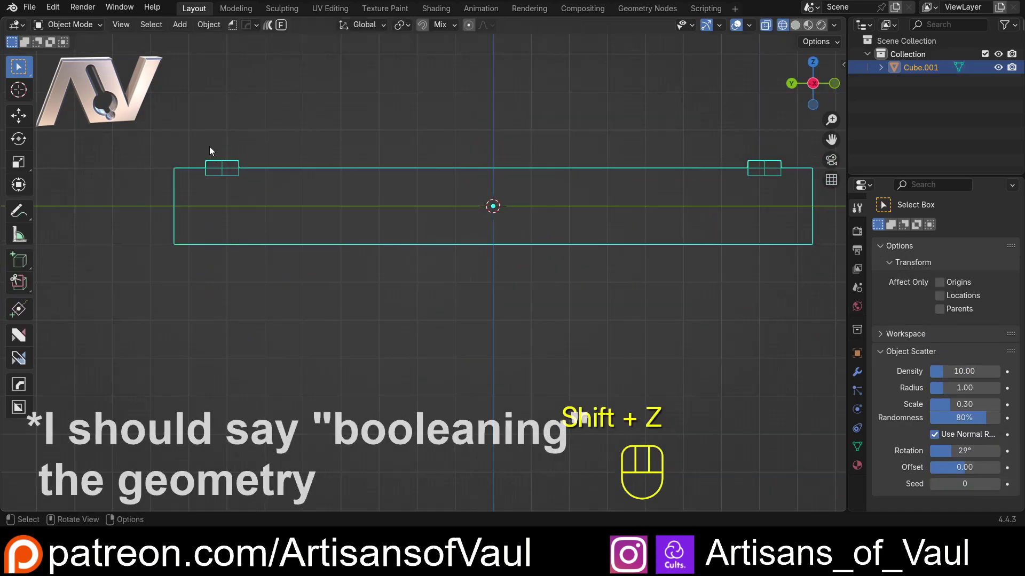
{"action": "key", "text": "shift+z"}
{"action": "mouse_move", "coordinate": [286, 136]}
{"action": "middle_mouse_down"}
{"action": "mouse_move", "coordinate": [306, 163]}
{"action": "mouse_move", "coordinate": [377, 170]}
{"action": "mouse_move", "coordinate": [335, 169]}
{"action": "mouse_move", "coordinate": [360, 310]}
{"action": "middle_mouse_up"}
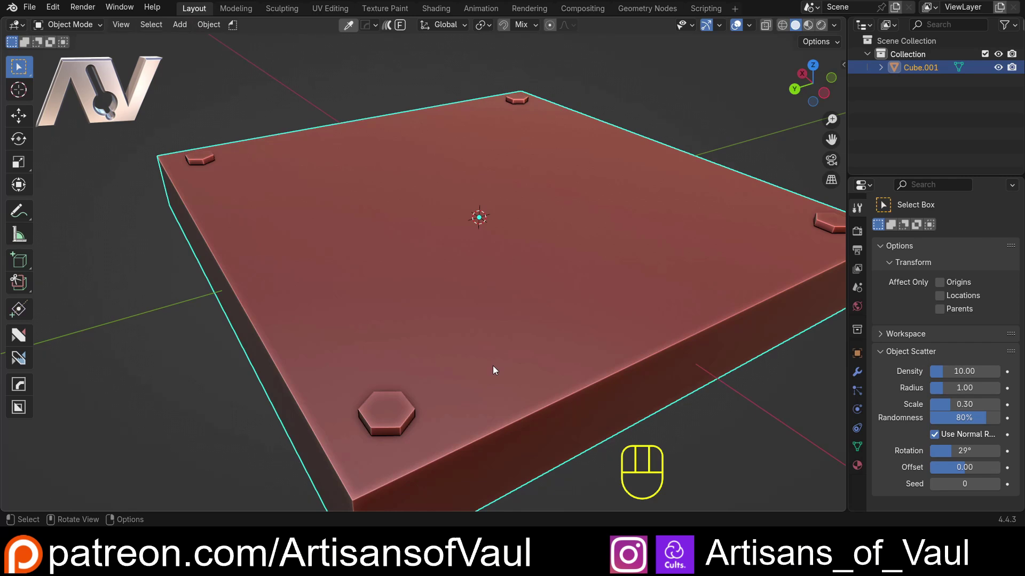
{"action": "middle_click_drag", "start_coordinate": [492, 366], "coordinate": [513, 302]}
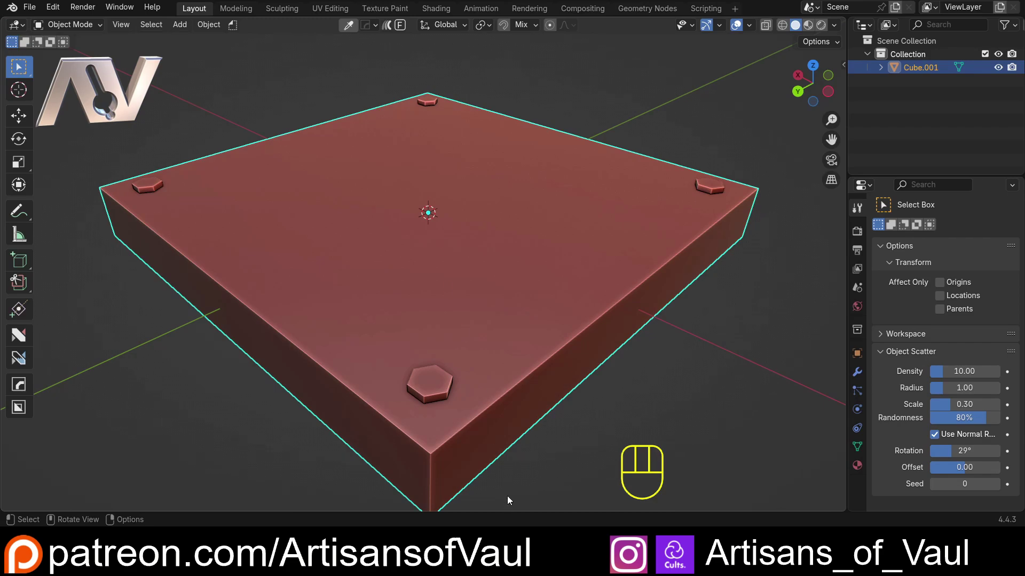
{"action": "mouse_move", "coordinate": [501, 340]}
{"action": "middle_mouse_down"}
{"action": "mouse_move", "coordinate": [448, 344]}
{"action": "mouse_move", "coordinate": [494, 336]}
{"action": "middle_mouse_up"}
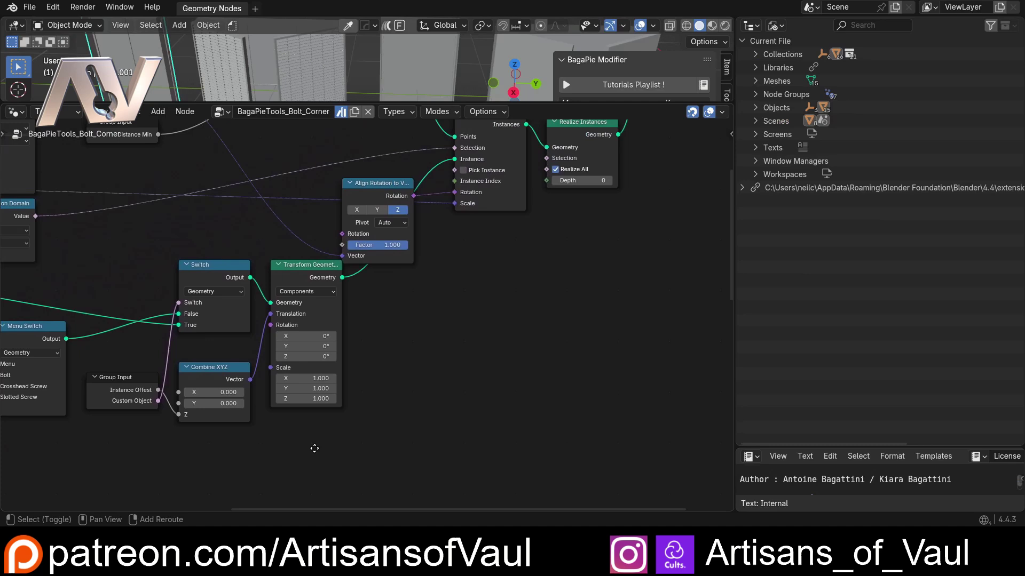
In the BagaPieTools_Bolt_Corner node group, move the Group Output node well away from Join Geometry to make room between them
{"action": "middle_click_drag", "start_coordinate": [315, 448], "coordinate": [291, 273]}
{"action": "scroll", "coordinate": [369, 285], "scroll_direction": "up", "scroll_amount": 2}
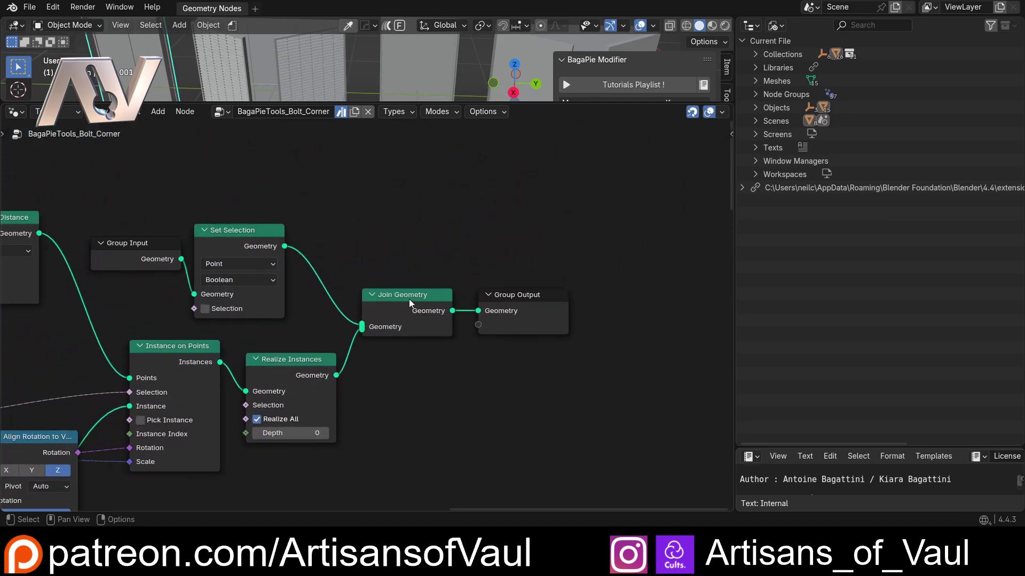
{"action": "scroll", "coordinate": [409, 299], "scroll_direction": "down", "scroll_amount": 1}
{"action": "middle_click_drag", "start_coordinate": [357, 263], "coordinate": [276, 326]}
{"action": "scroll", "coordinate": [276, 326], "scroll_direction": "up", "scroll_amount": 1}
{"action": "left_click_drag", "start_coordinate": [276, 323], "coordinate": [650, 322]}
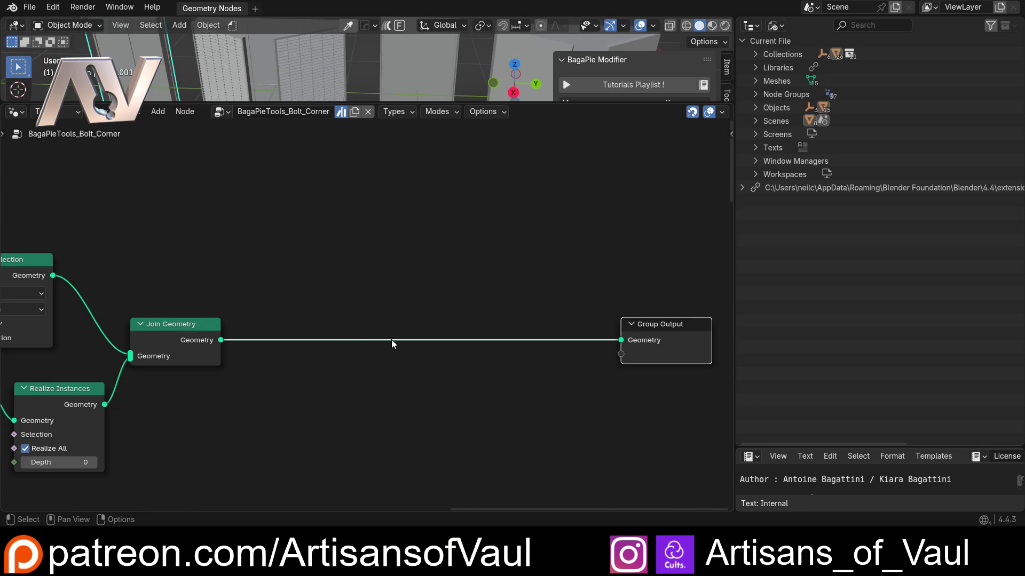
Add a Menu Switch node above the link between Join Geometry and Group Output
{"action": "key", "text": "shift+a"}
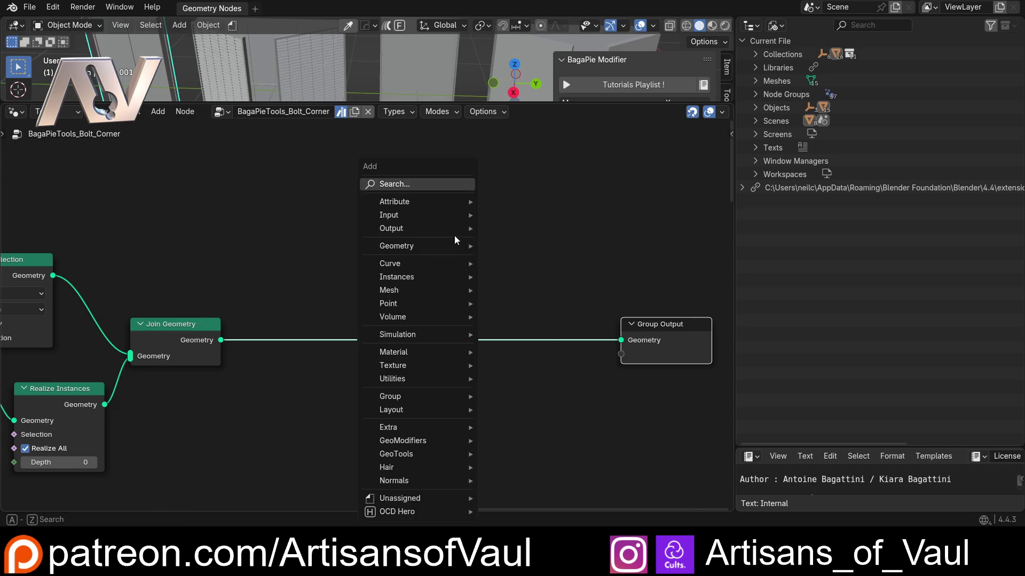
{"action": "type", "text": "swit"}
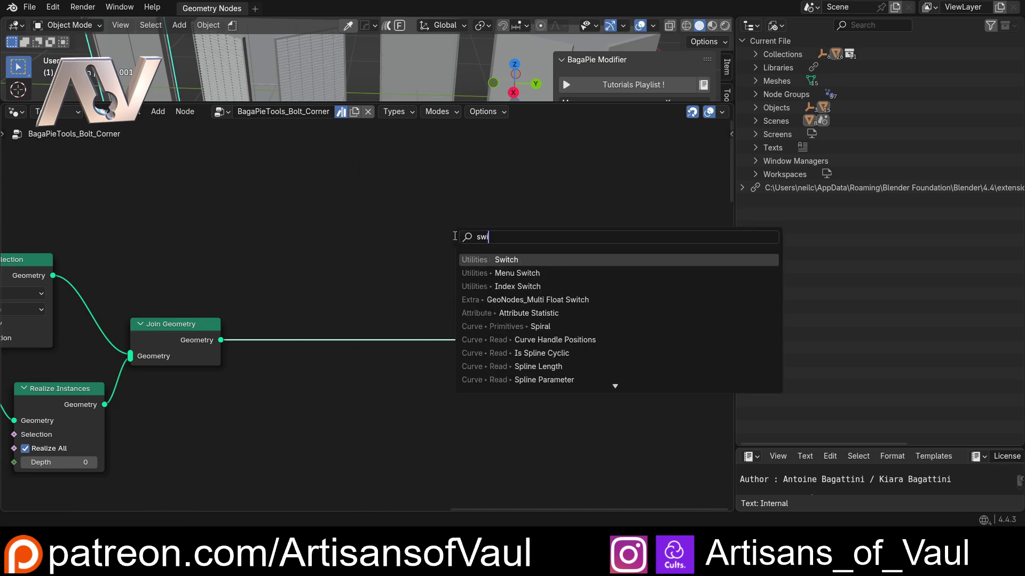
{"action": "left_click", "coordinate": [497, 271]}
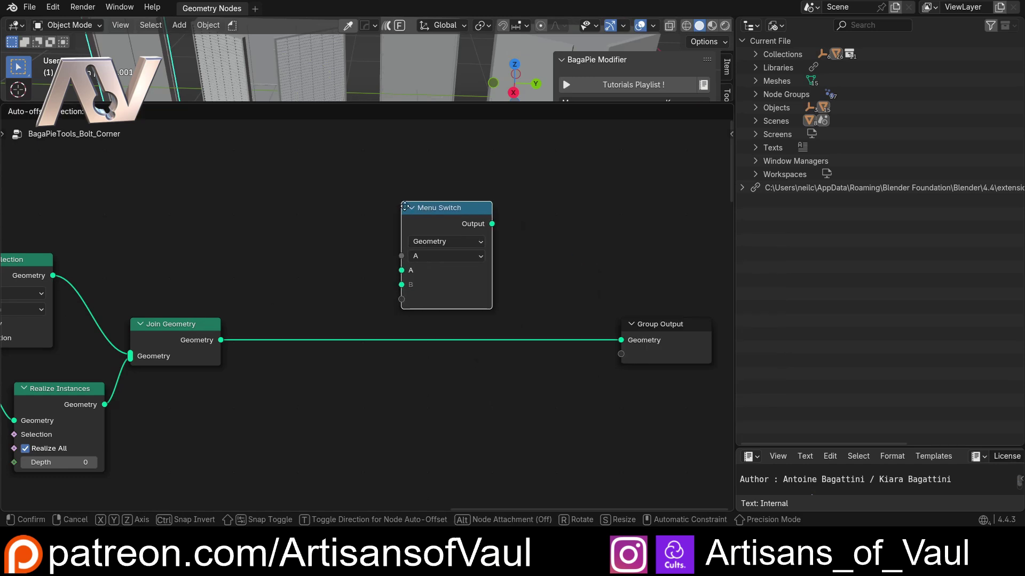
{"action": "left_click", "coordinate": [395, 206]}
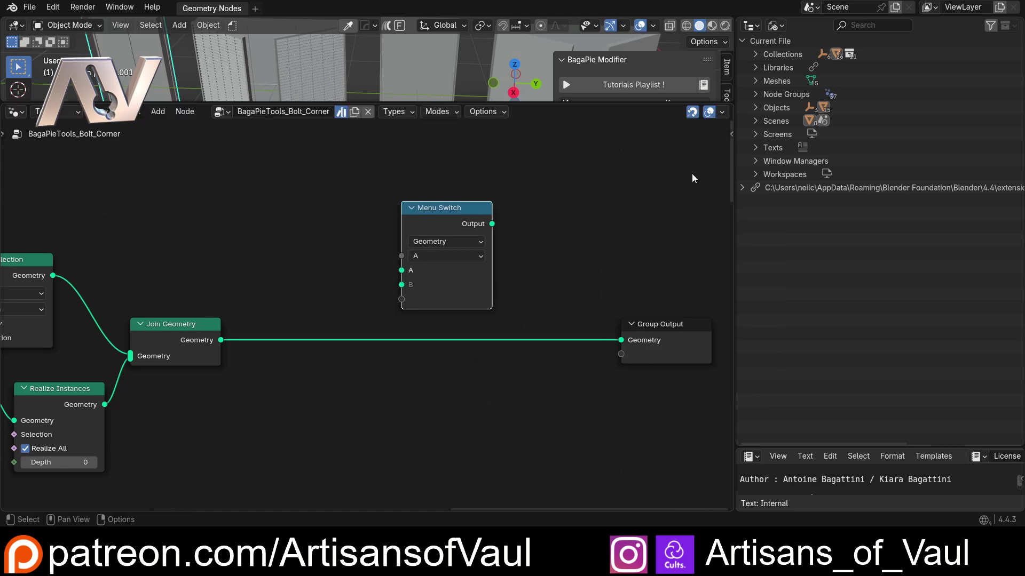
Rename the new Menu Switch node's items A and B as "No Boolean" and "Boolean"
{"action": "key", "text": "n"}
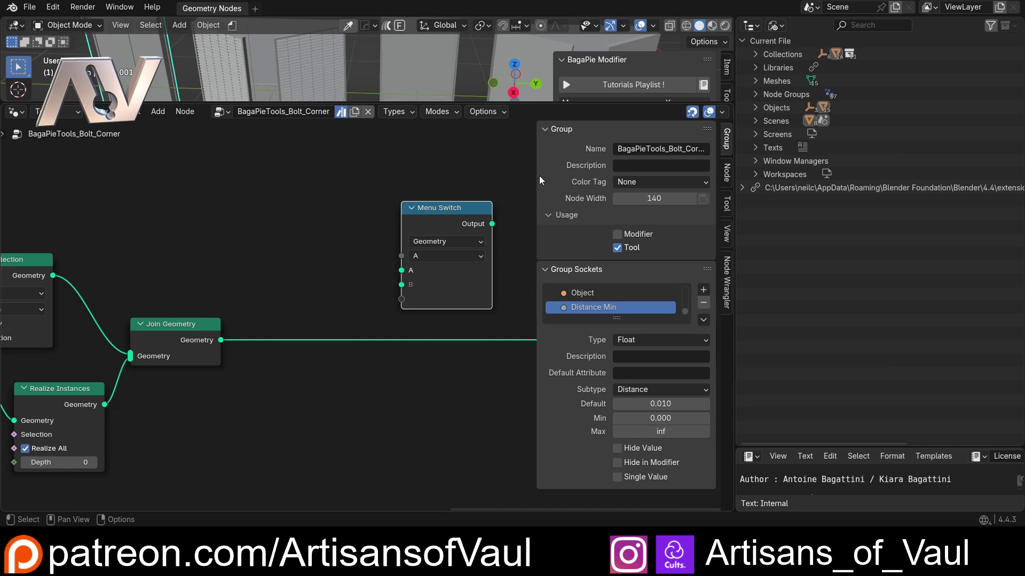
{"action": "left_click", "coordinate": [726, 173]}
{"action": "middle_click_drag", "start_coordinate": [434, 150], "coordinate": [399, 155]}
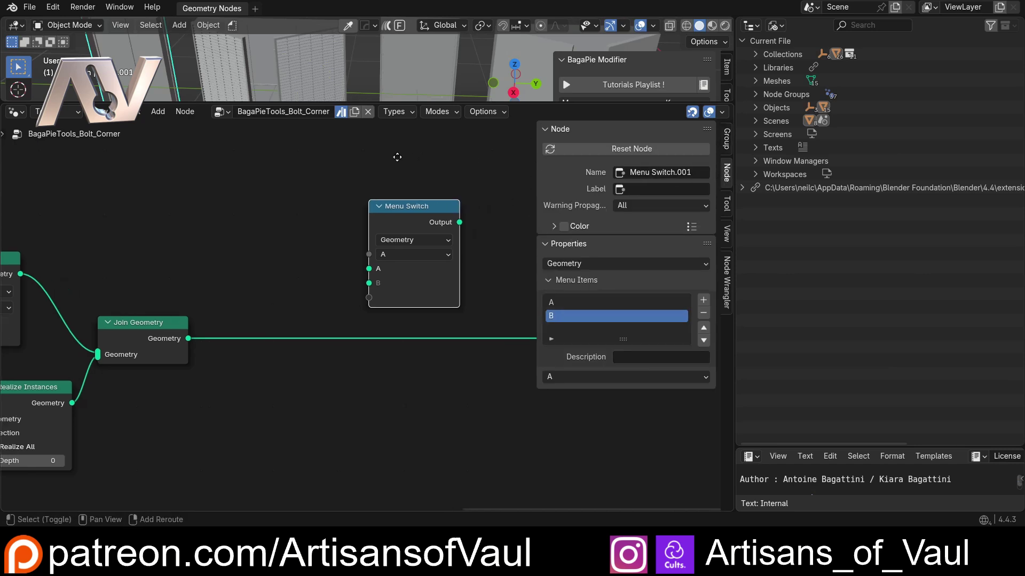
{"action": "left_click", "coordinate": [142, 335]}
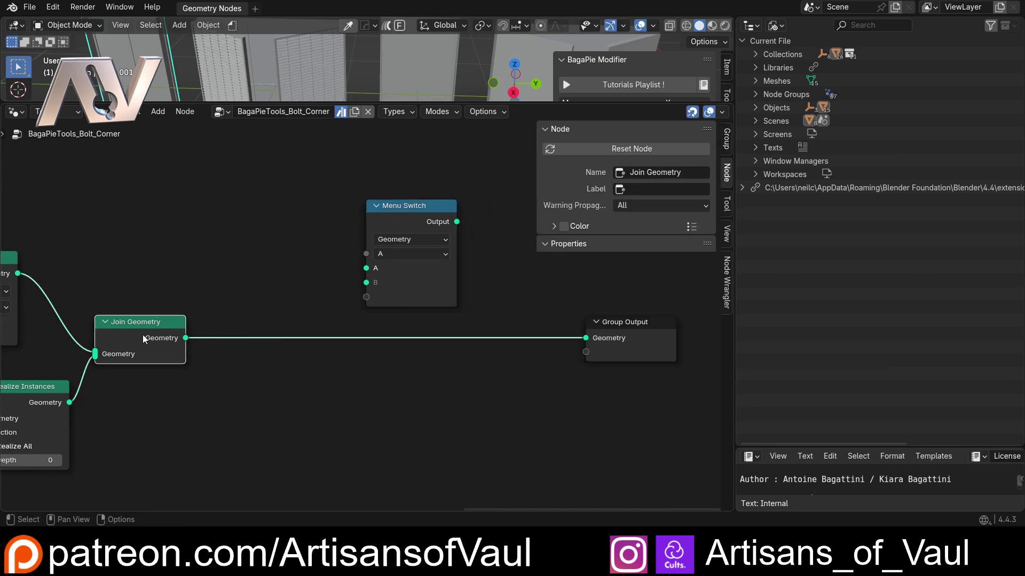
{"action": "left_click", "coordinate": [421, 226]}
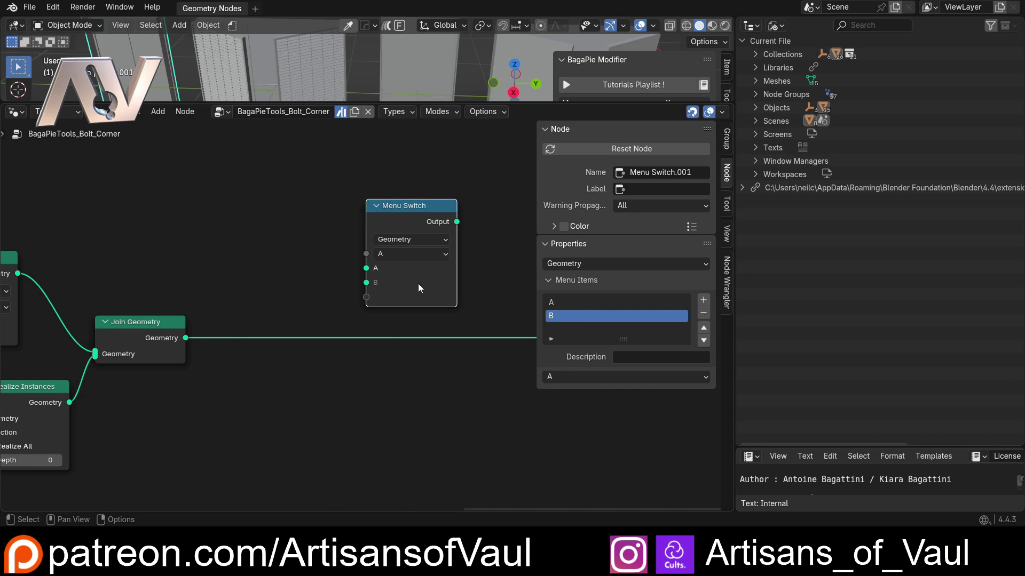
{"action": "scroll", "coordinate": [368, 312], "scroll_direction": "up", "scroll_amount": 2}
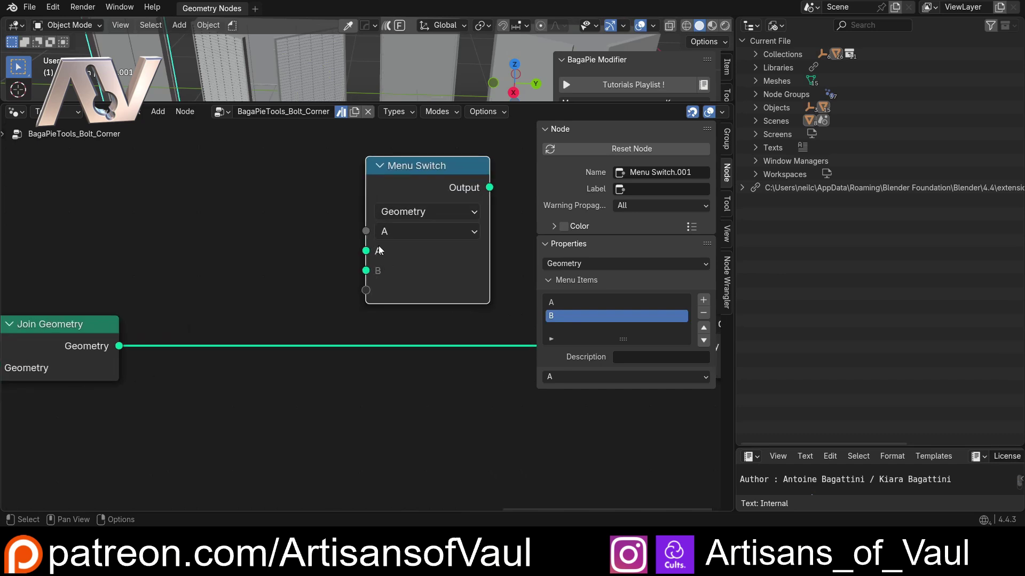
{"action": "left_click", "coordinate": [578, 303]}
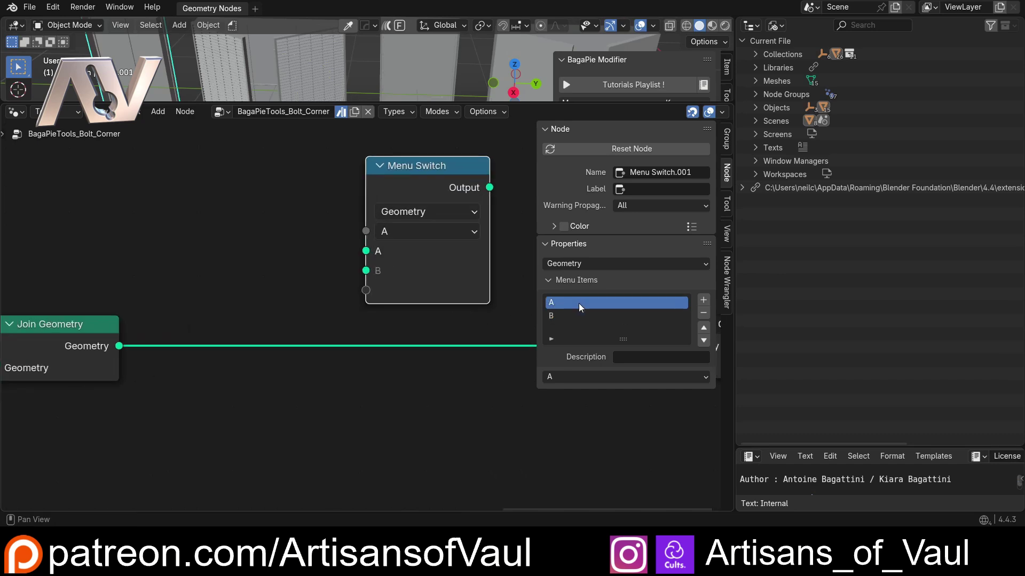
{"action": "double_click", "coordinate": [579, 303]}
{"action": "type", "text": "No Boolean"}
{"action": "key", "text": "Return"}
{"action": "double_click", "coordinate": [560, 316]}
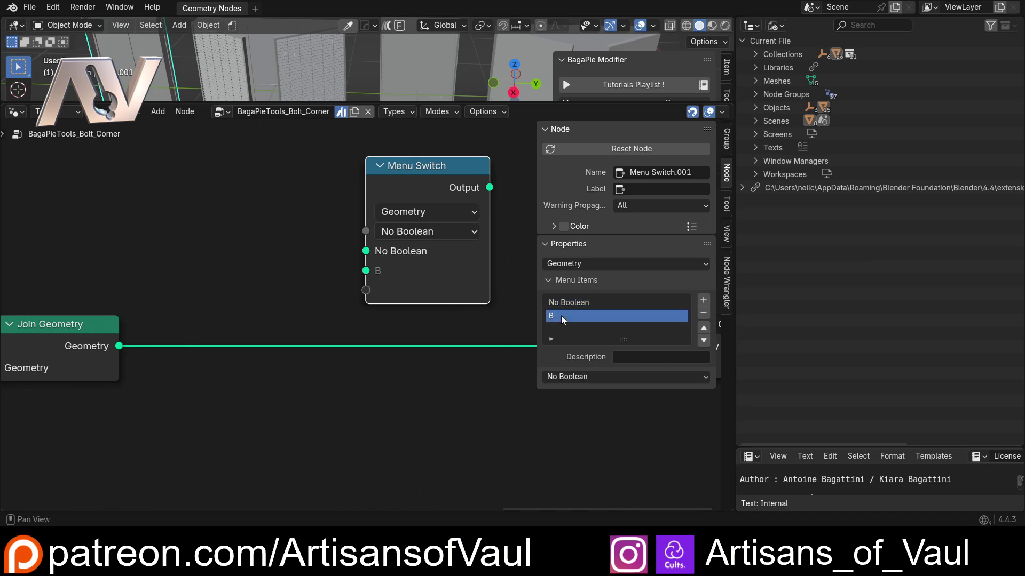
{"action": "type", "text": "Boolean"}
{"action": "key", "text": "Return"}
Wire Join Geometry into the Menu Switch's No Boolean input and its output into Group Output, placing the switch close to Group Output
{"action": "scroll", "coordinate": [272, 266], "scroll_direction": "down", "scroll_amount": 3}
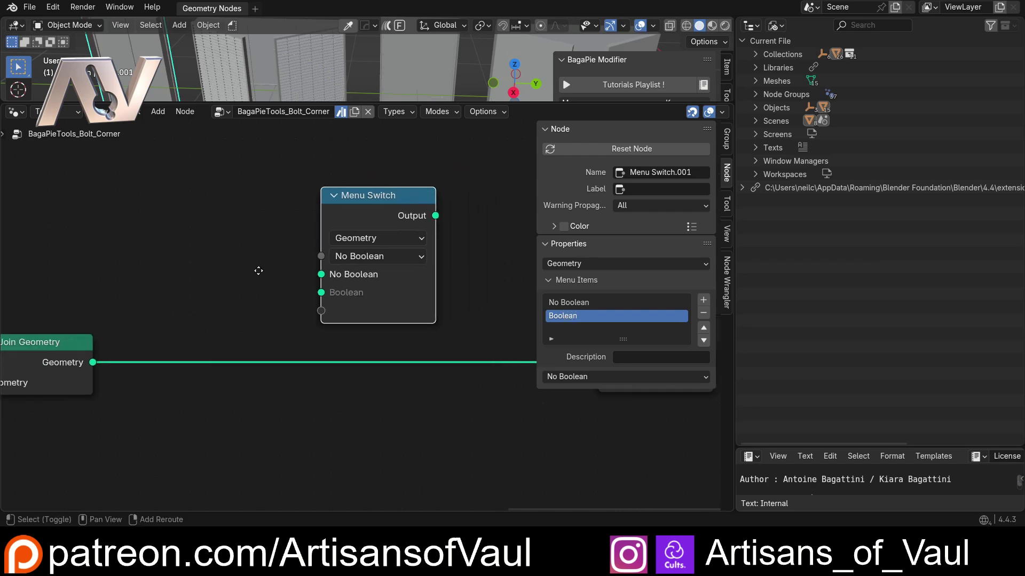
{"action": "left_click_drag", "start_coordinate": [318, 209], "coordinate": [296, 283]}
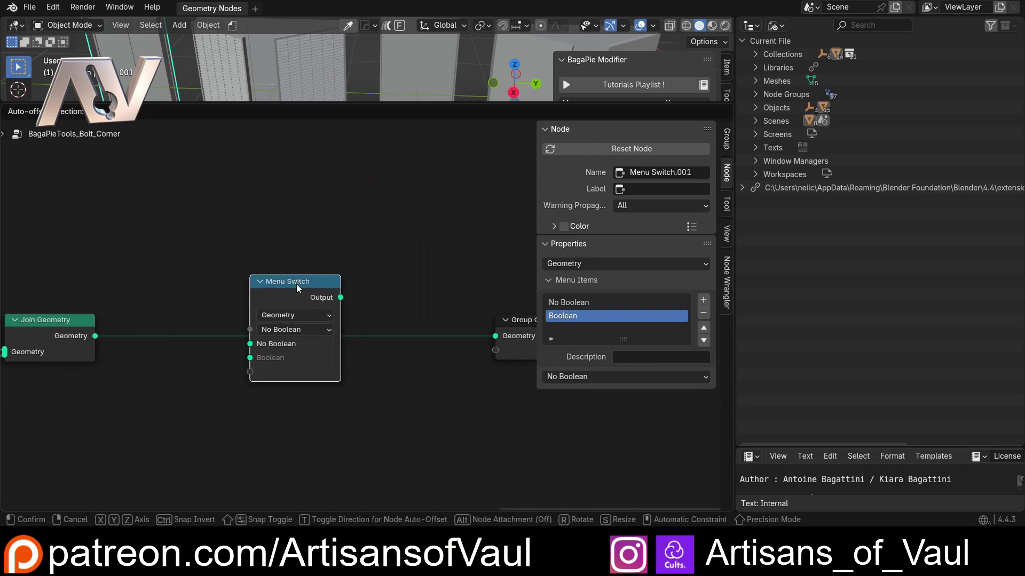
{"action": "left_click_drag", "start_coordinate": [89, 337], "coordinate": [284, 342]}
{"action": "left_click_drag", "start_coordinate": [340, 299], "coordinate": [494, 336]}
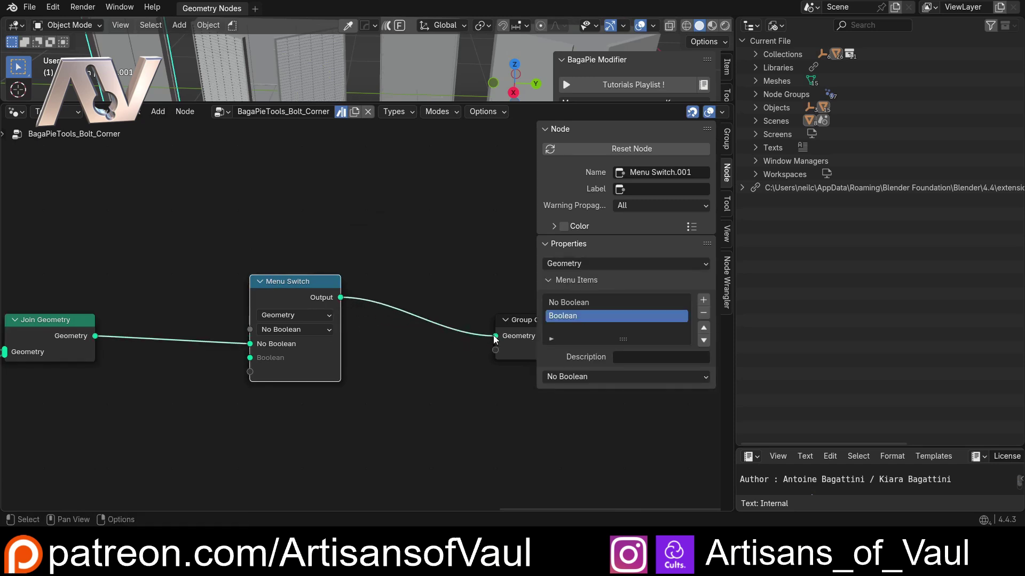
{"action": "scroll", "coordinate": [412, 308], "scroll_direction": "down", "scroll_amount": 1}
{"action": "middle_click_drag", "start_coordinate": [424, 307], "coordinate": [390, 278]}
{"action": "left_click_drag", "start_coordinate": [453, 289], "coordinate": [483, 269]}
{"action": "left_click_drag", "start_coordinate": [296, 264], "coordinate": [434, 274]}
Add a Mesh Boolean node below the link between Join Geometry and the Menu Switch
{"action": "middle_click_drag", "start_coordinate": [160, 298], "coordinate": [240, 279]}
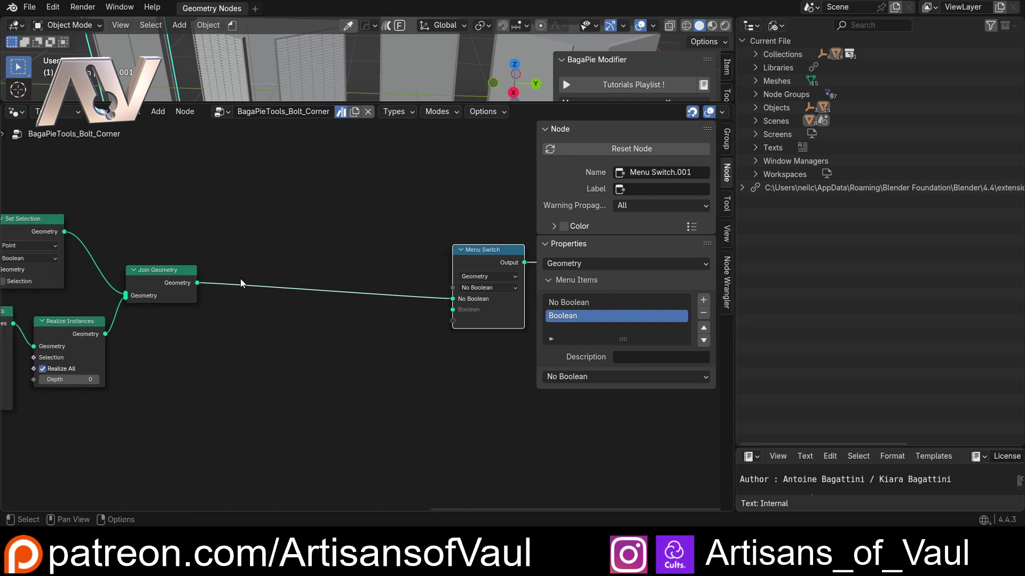
{"action": "middle_click_drag", "start_coordinate": [382, 344], "coordinate": [365, 347]}
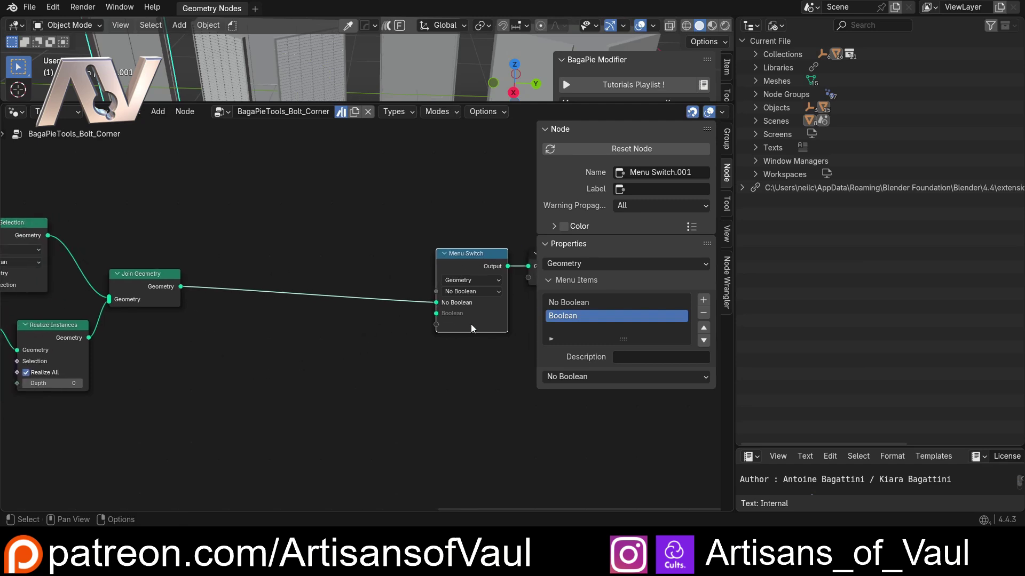
{"action": "key", "text": "n"}
{"action": "left_click", "coordinate": [348, 342]}
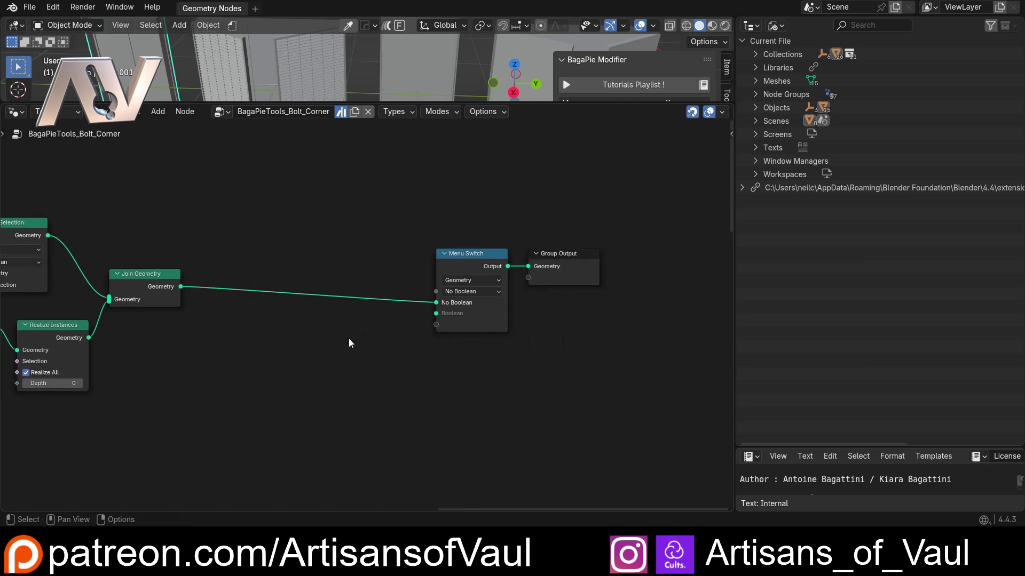
{"action": "key", "text": "shift+a"}
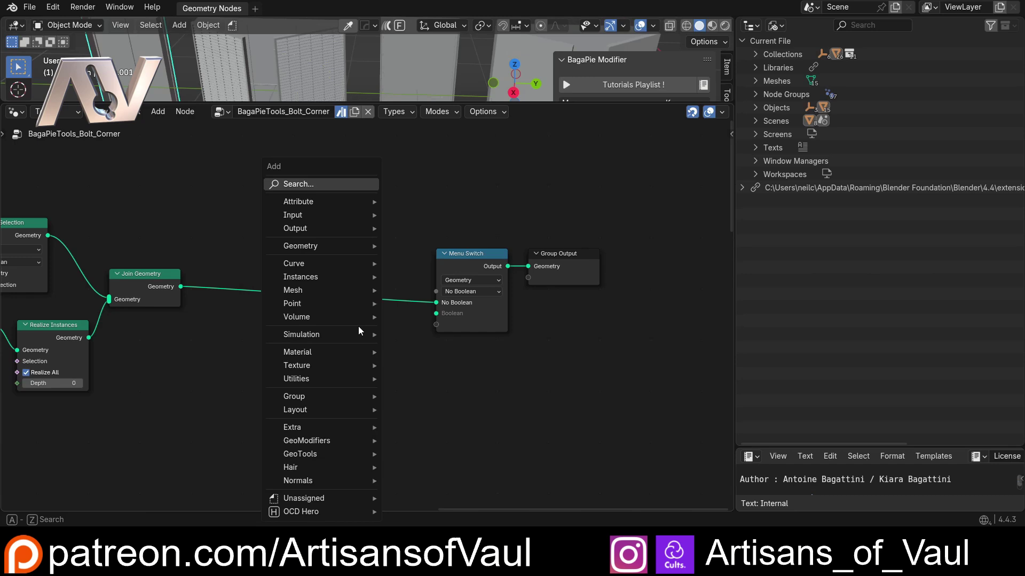
{"action": "mouse_move", "coordinate": [354, 308]}
{"action": "type", "text": "bool"}
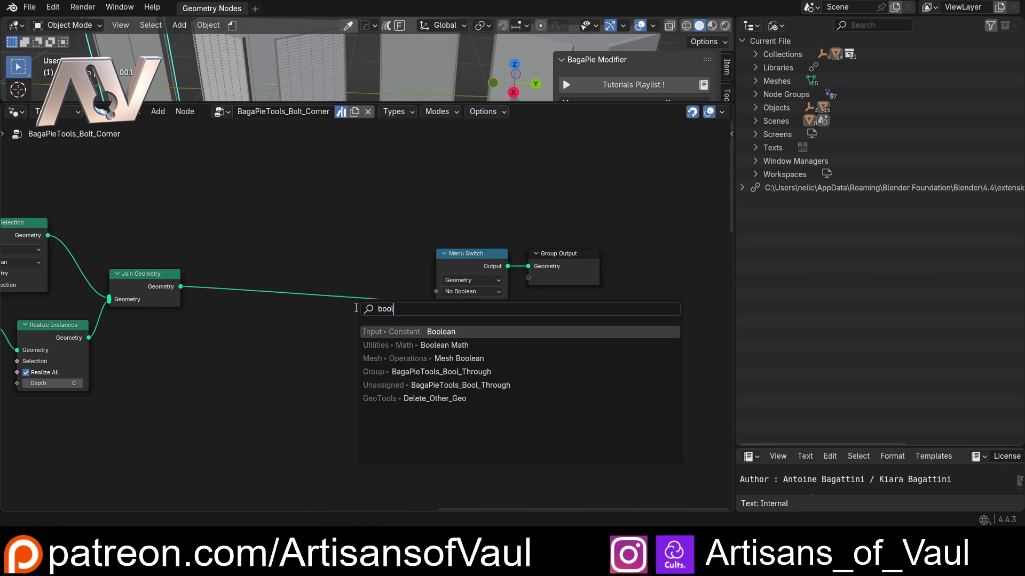
{"action": "left_click", "coordinate": [415, 359]}
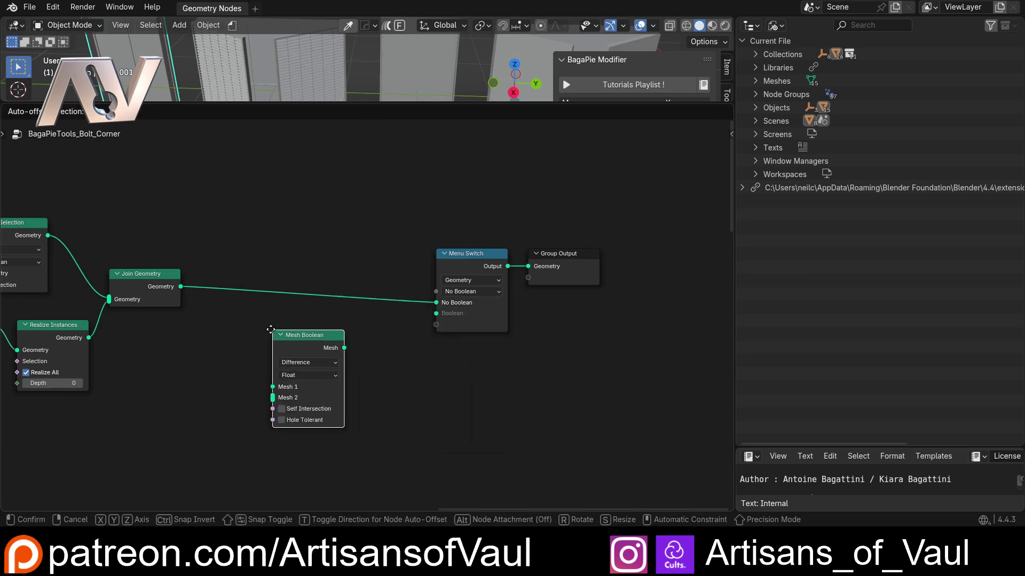
{"action": "left_click", "coordinate": [315, 362]}
Set the new Mesh Boolean node to Intersect with the Exact solver and enable Self Intersection
{"action": "left_click", "coordinate": [315, 362]}
{"action": "left_click", "coordinate": [307, 387]}
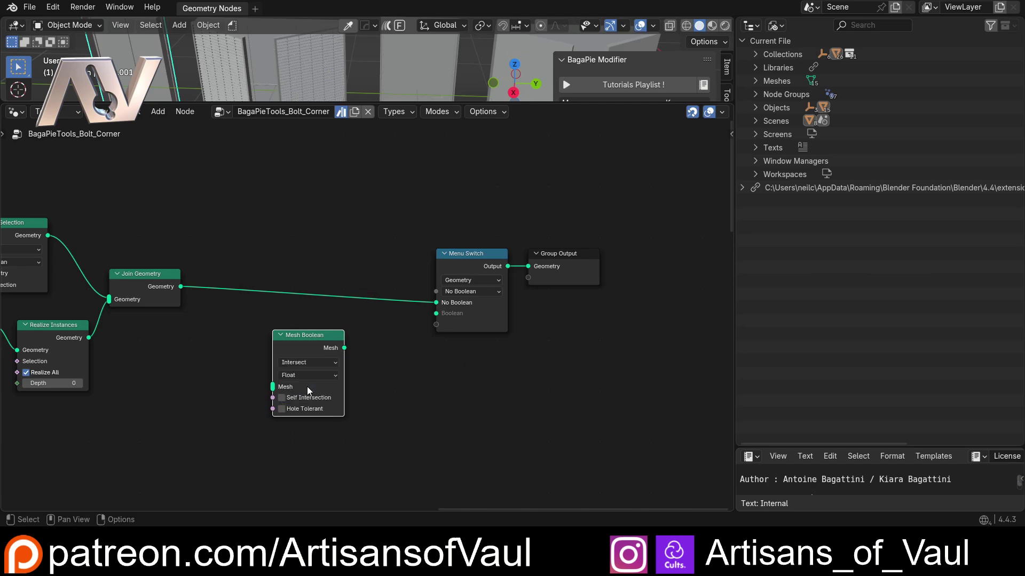
{"action": "left_click", "coordinate": [282, 398]}
{"action": "scroll", "coordinate": [279, 370], "scroll_direction": "up", "scroll_amount": 2}
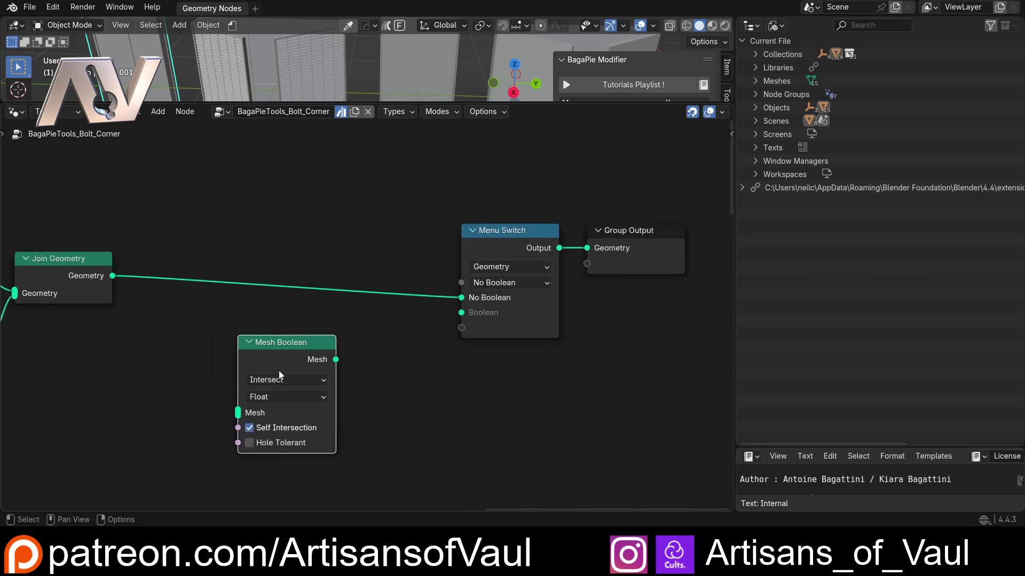
{"action": "middle_click_drag", "start_coordinate": [279, 370], "coordinate": [389, 298]}
{"action": "left_click", "coordinate": [383, 324]}
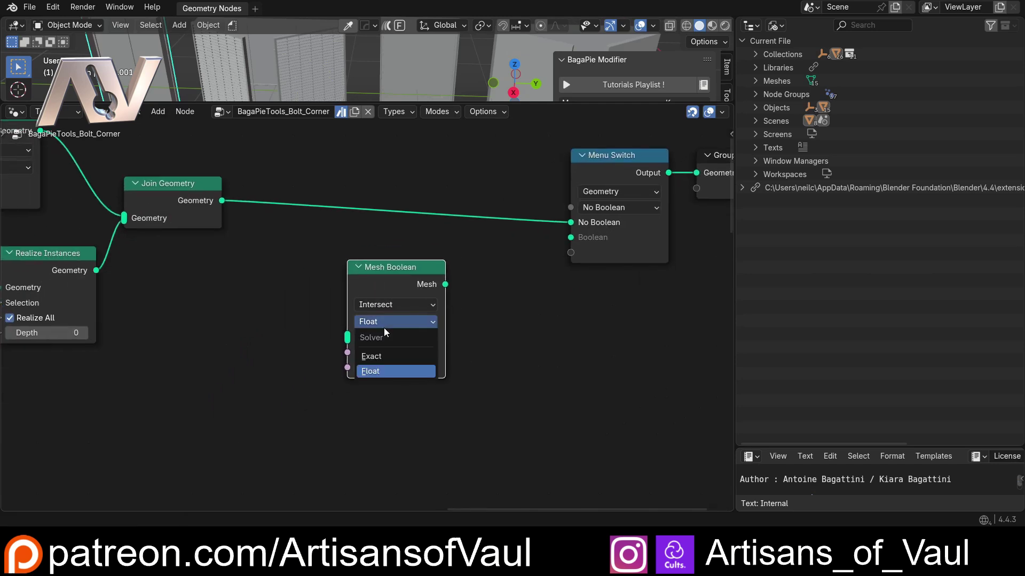
{"action": "left_click", "coordinate": [380, 355]}
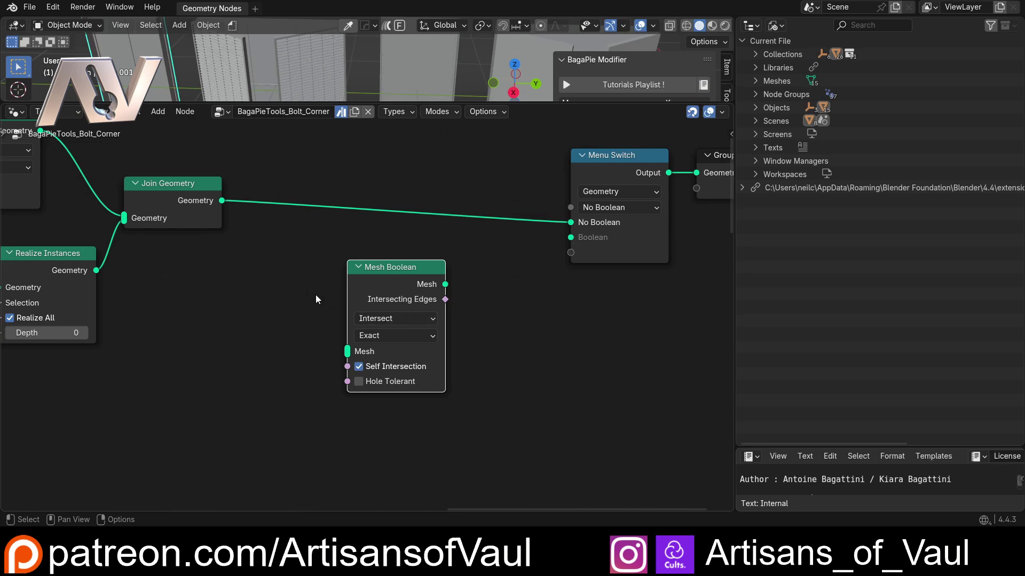
{"action": "left_click", "coordinate": [377, 337]}
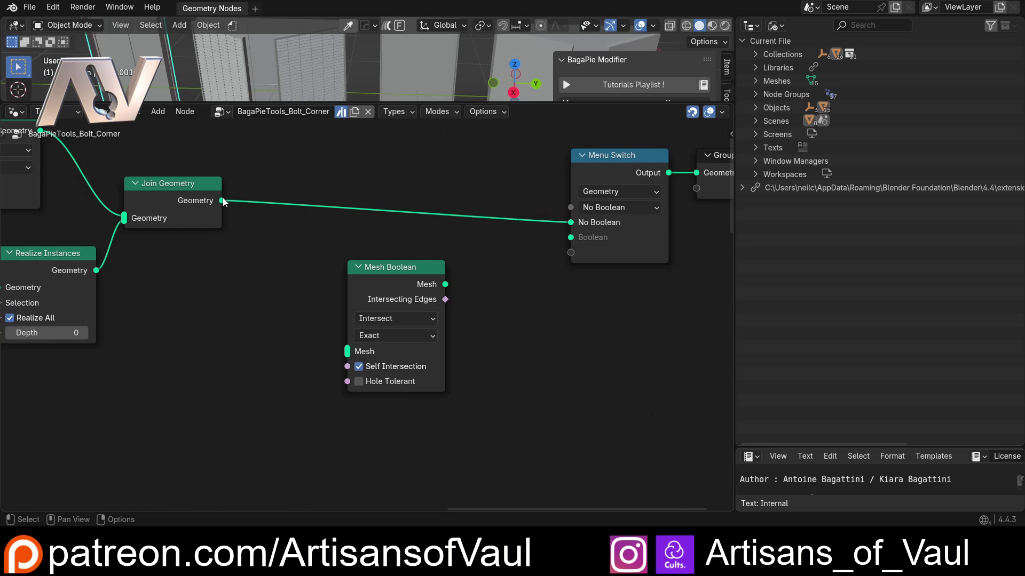
{"action": "left_click", "coordinate": [359, 381]}
Feed Join Geometry into the Mesh Boolean node and wire its Mesh output into the Menu Switch's Boolean input
{"action": "left_click_drag", "start_coordinate": [222, 201], "coordinate": [347, 351]}
{"action": "middle_click_drag", "start_coordinate": [450, 334], "coordinate": [245, 339]}
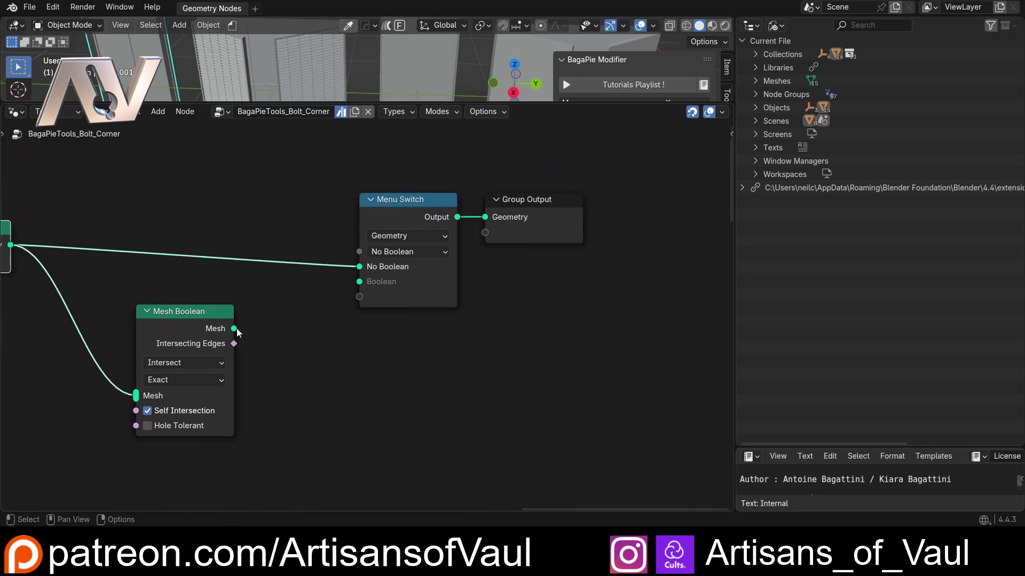
{"action": "left_click_drag", "start_coordinate": [234, 329], "coordinate": [359, 282]}
{"action": "left_click_drag", "start_coordinate": [396, 202], "coordinate": [340, 188]}
Try the Menu Switch node's Boolean option and set it back to No Boolean
{"action": "left_click", "coordinate": [341, 238]}
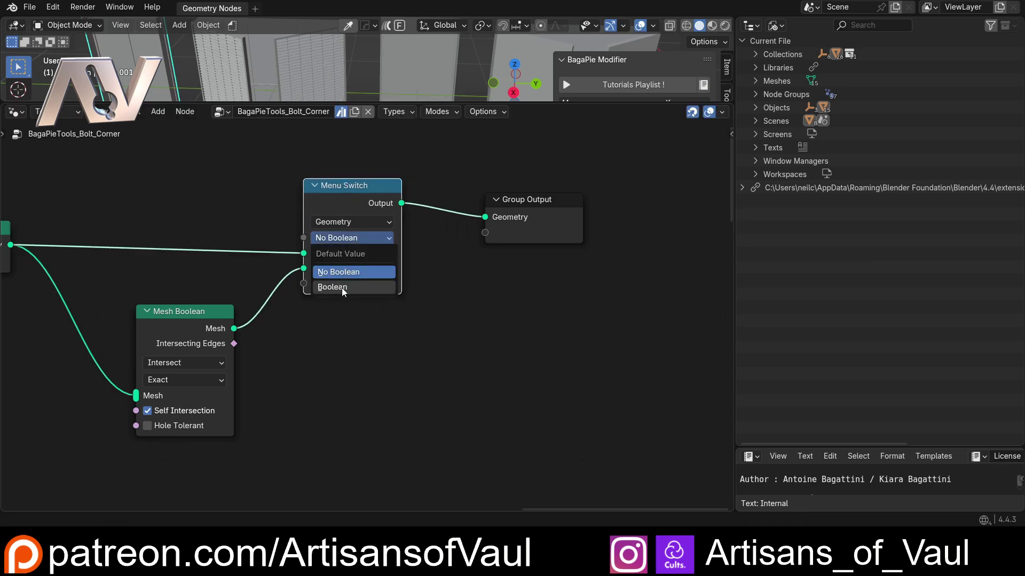
{"action": "left_click", "coordinate": [342, 287]}
{"action": "left_click", "coordinate": [350, 243]}
{"action": "left_click", "coordinate": [338, 271]}
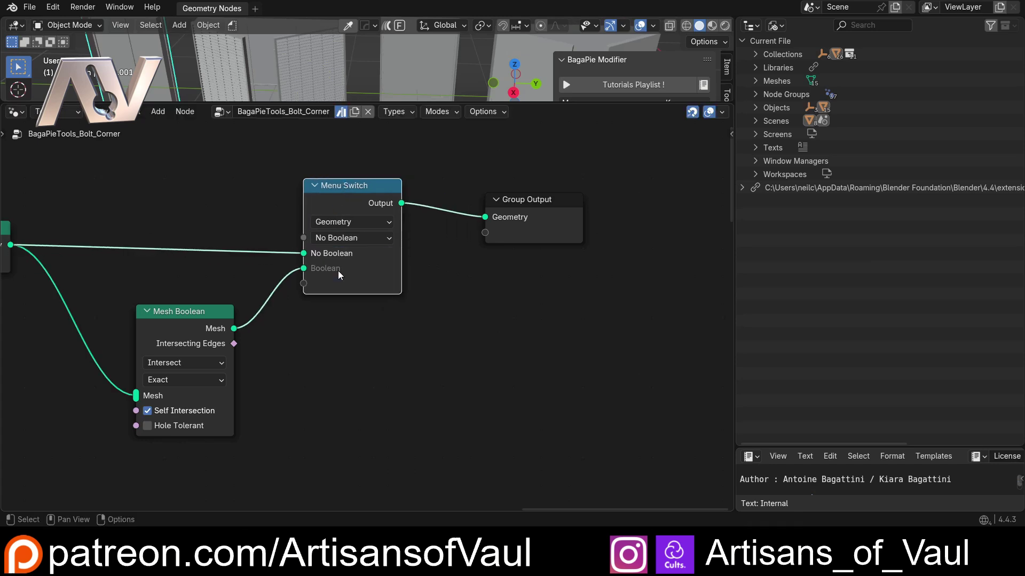
Add a Group Input node above Mesh Boolean and link the Menu Switch's menu socket to a new input on it
{"action": "scroll", "coordinate": [332, 250], "scroll_direction": "down", "scroll_amount": 2}
{"action": "middle_click_drag", "start_coordinate": [332, 250], "coordinate": [393, 246]}
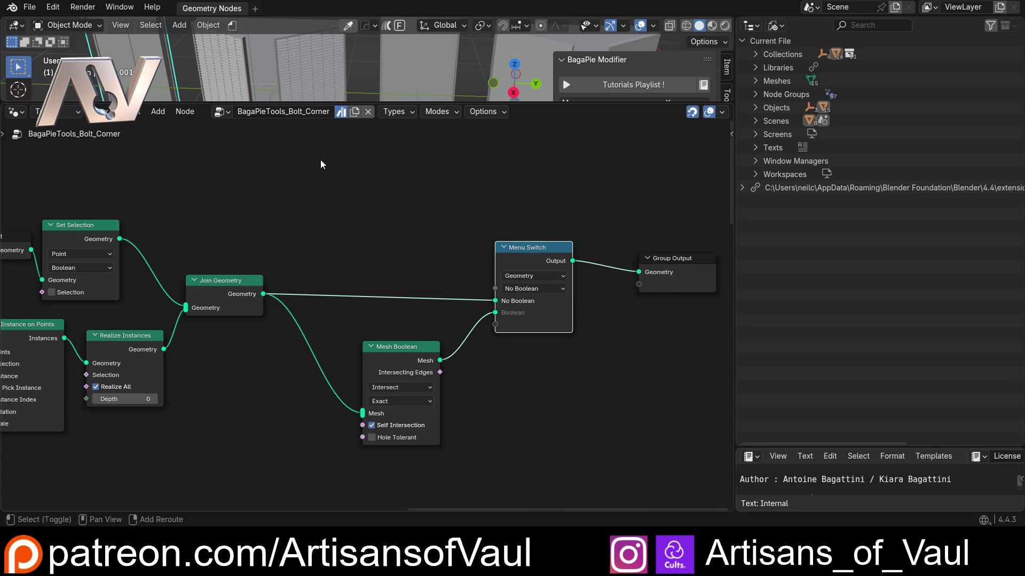
{"action": "key", "text": "shift+a"}
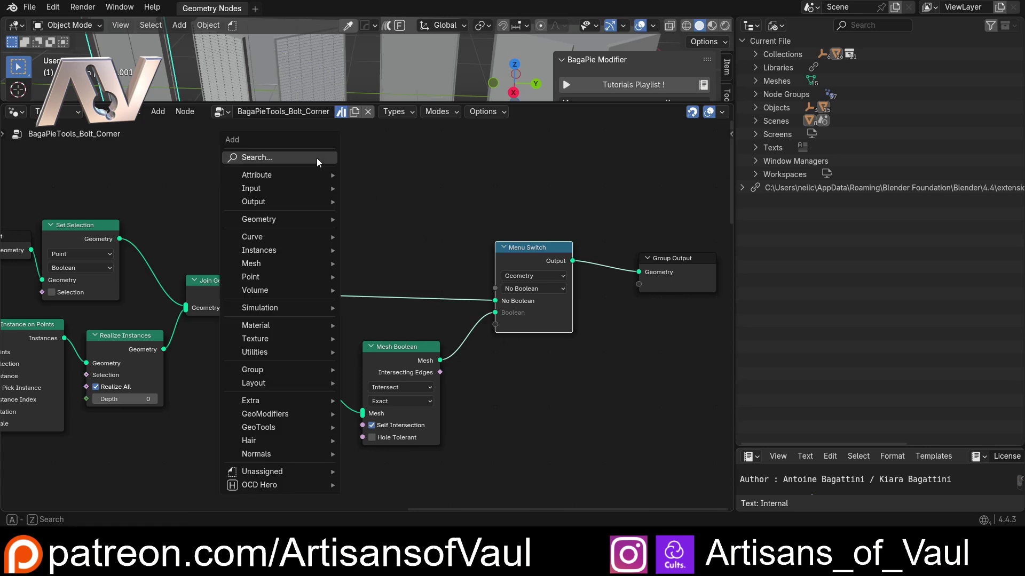
{"action": "type", "text": "inpu"}
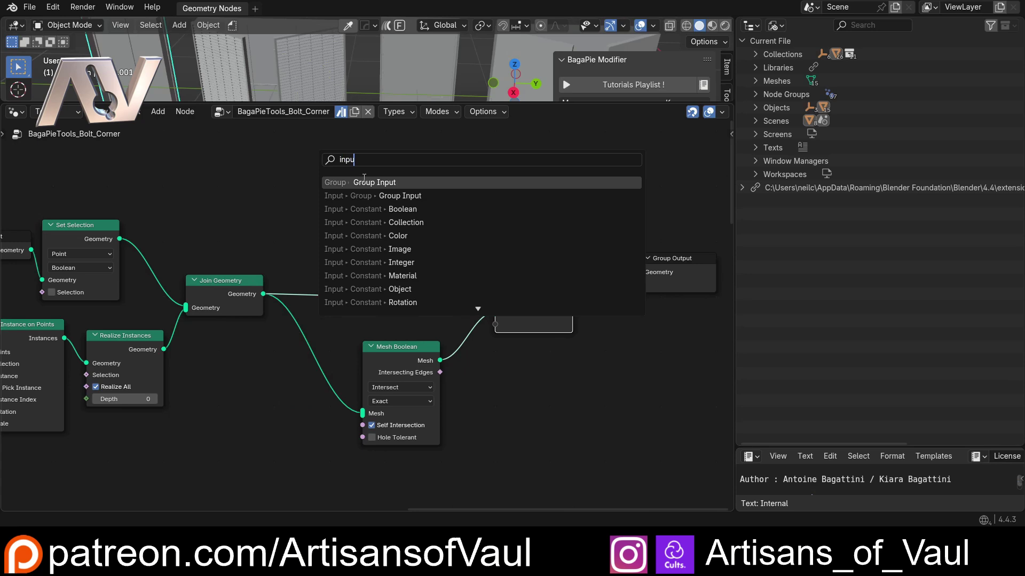
{"action": "left_click", "coordinate": [364, 182]}
{"action": "left_click", "coordinate": [362, 159]}
{"action": "left_click_drag", "start_coordinate": [495, 288], "coordinate": [423, 271]}
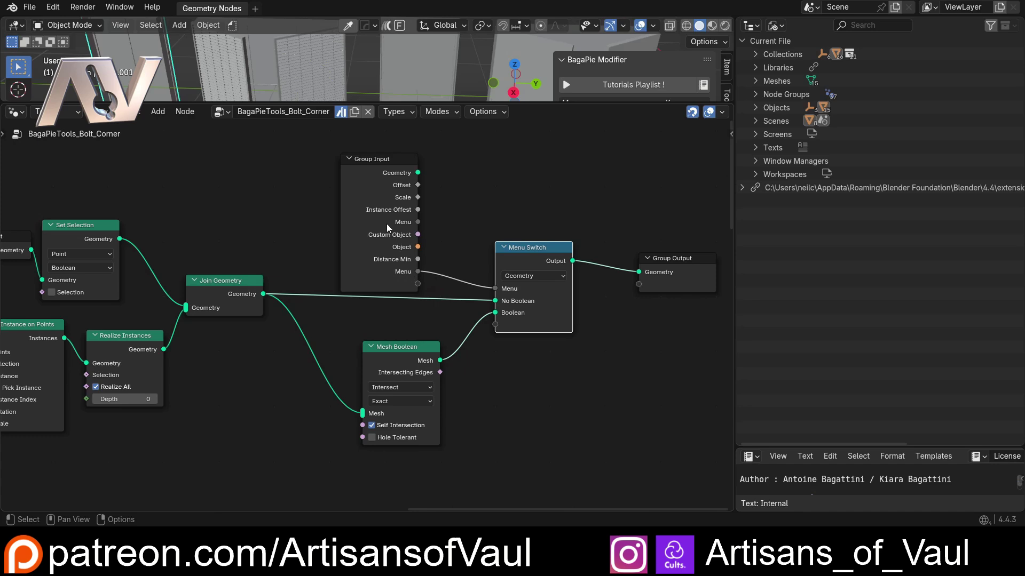
Rename the group's newly added Menu input socket as "Boolean?"
{"action": "left_click", "coordinate": [399, 255]}
{"action": "key", "text": "n"}
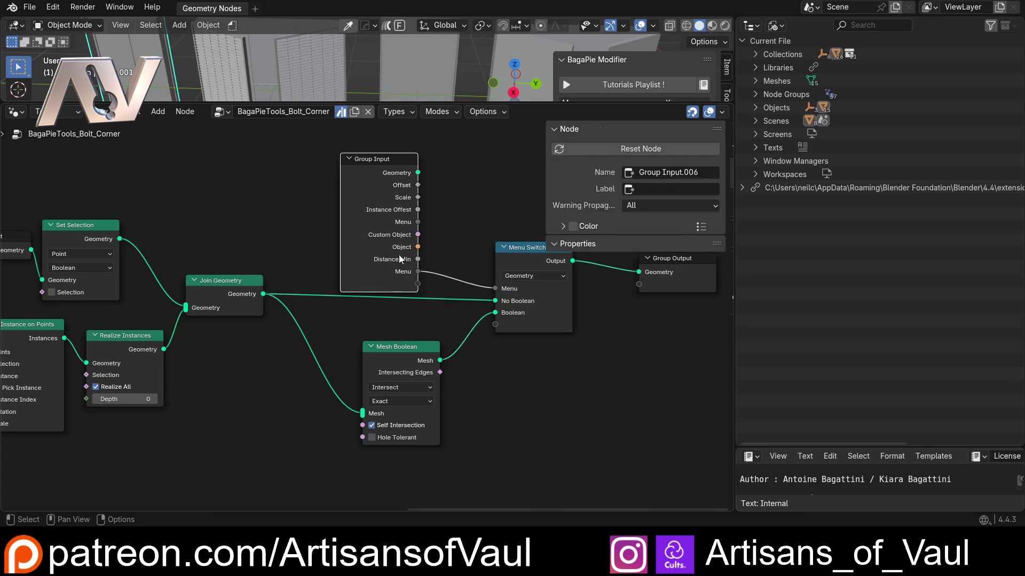
{"action": "left_click", "coordinate": [727, 133]}
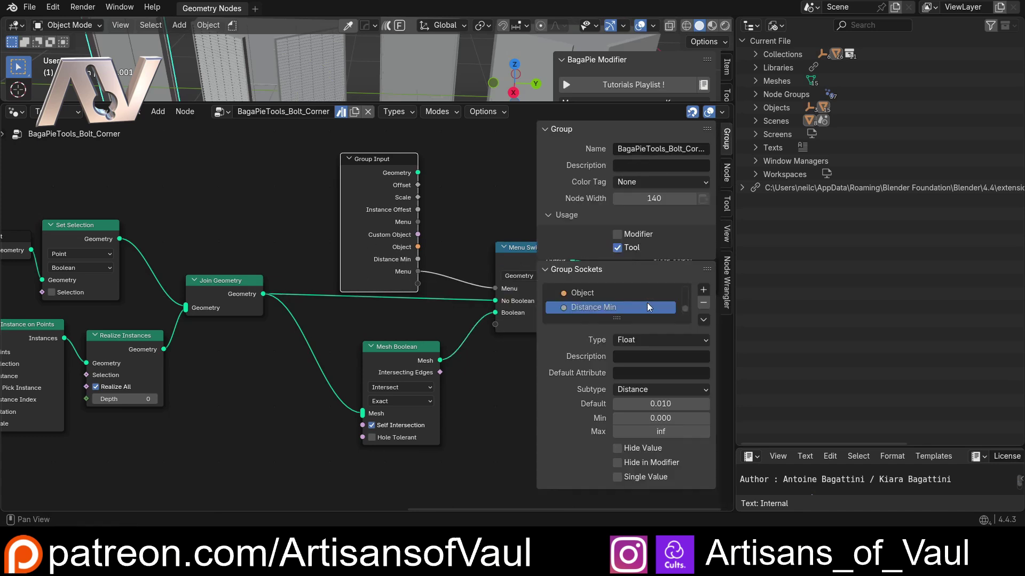
{"action": "scroll", "coordinate": [686, 318], "scroll_direction": "down", "scroll_amount": 1}
{"action": "left_click", "coordinate": [610, 310]}
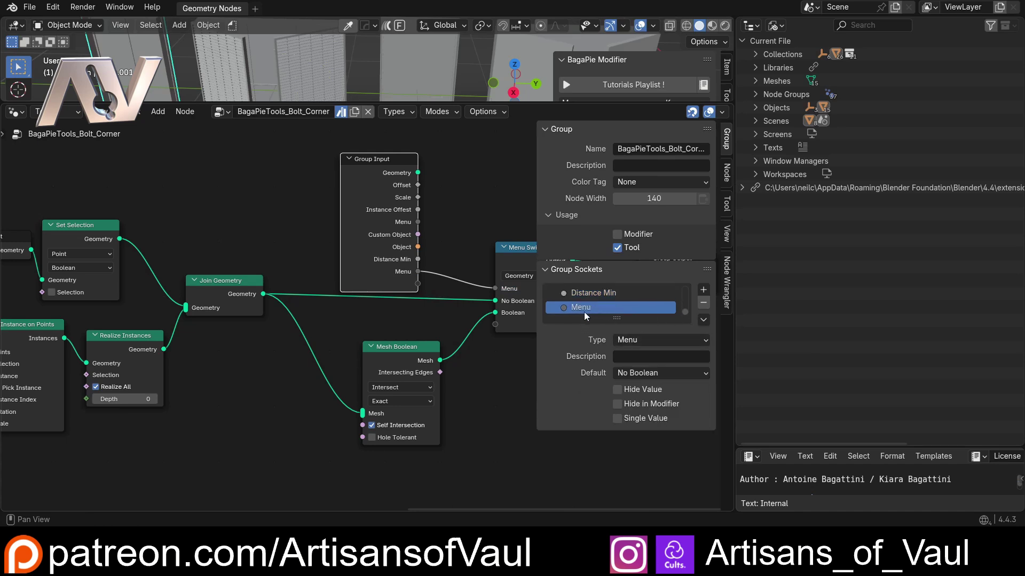
{"action": "double_click", "coordinate": [586, 310]}
{"action": "type", "text": "Boolean?"}
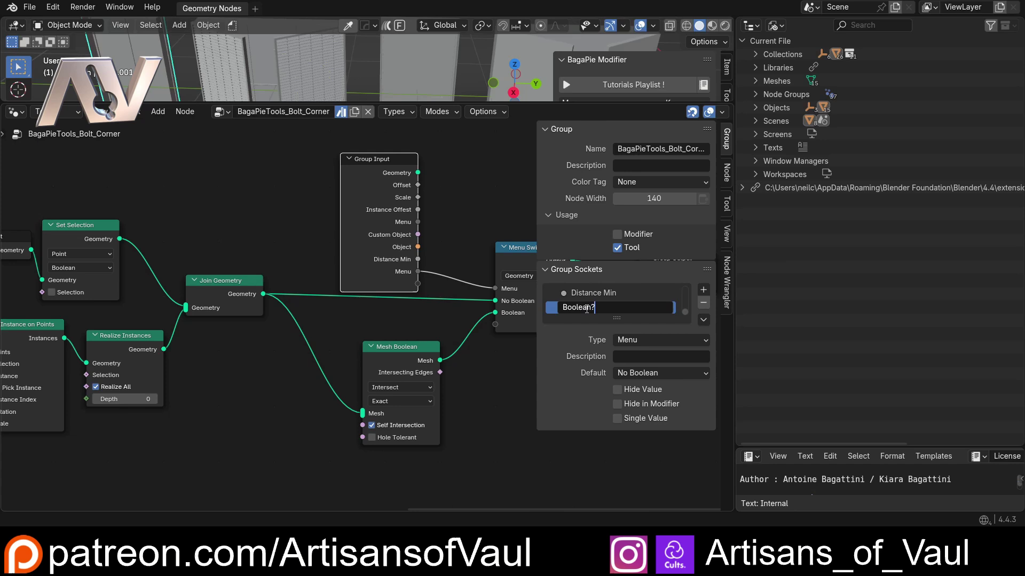
{"action": "key", "text": "Return"}
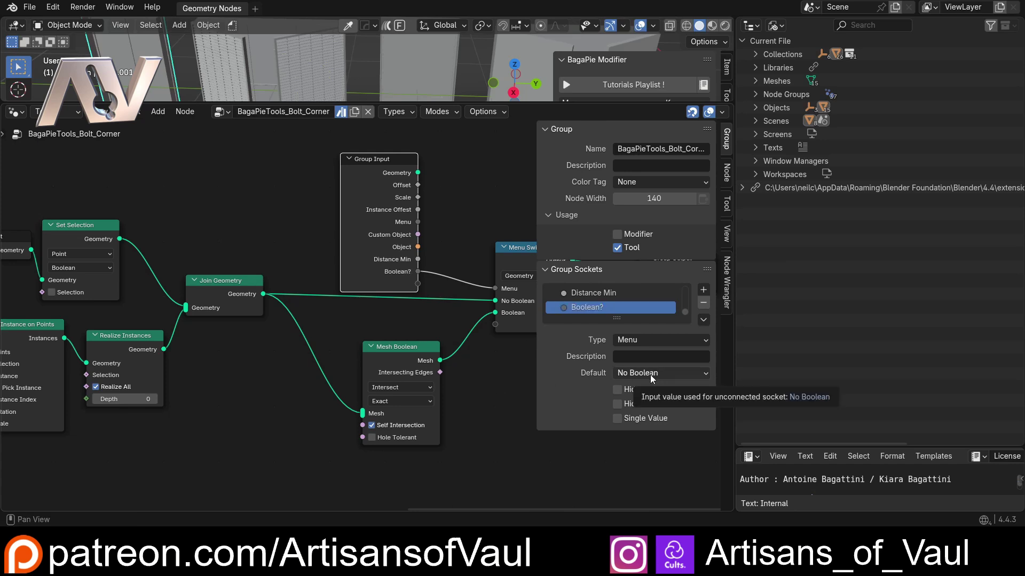
Give the Boolean? socket the description "Boolean bolts to the mesh?" and save the file
{"action": "left_click", "coordinate": [627, 356]}
{"action": "type", "text": "Boole"}
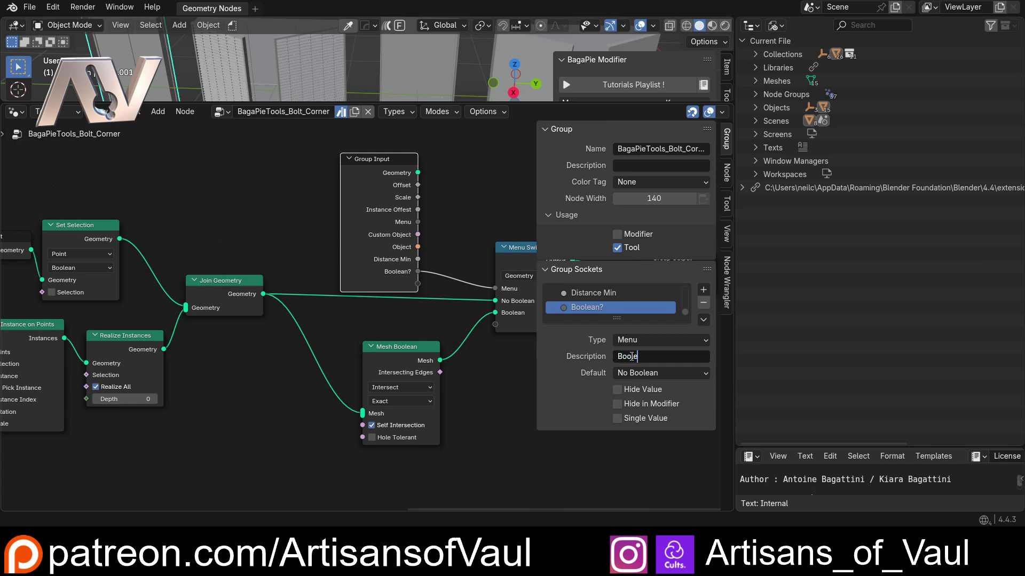
{"action": "type", "text": "an bolts to the mesh?"}
{"action": "key", "text": "Return"}
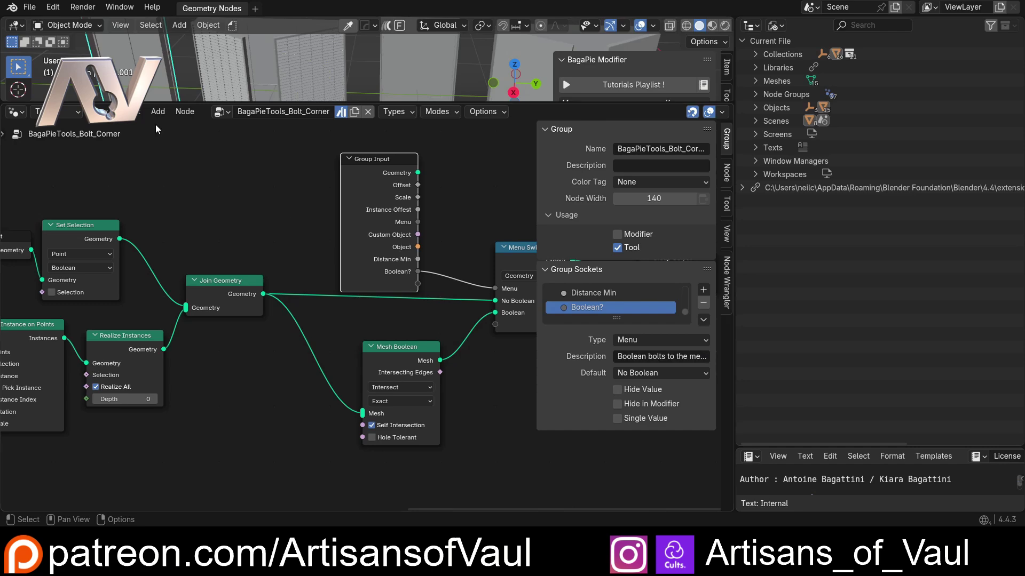
{"action": "left_click", "coordinate": [29, 7]}
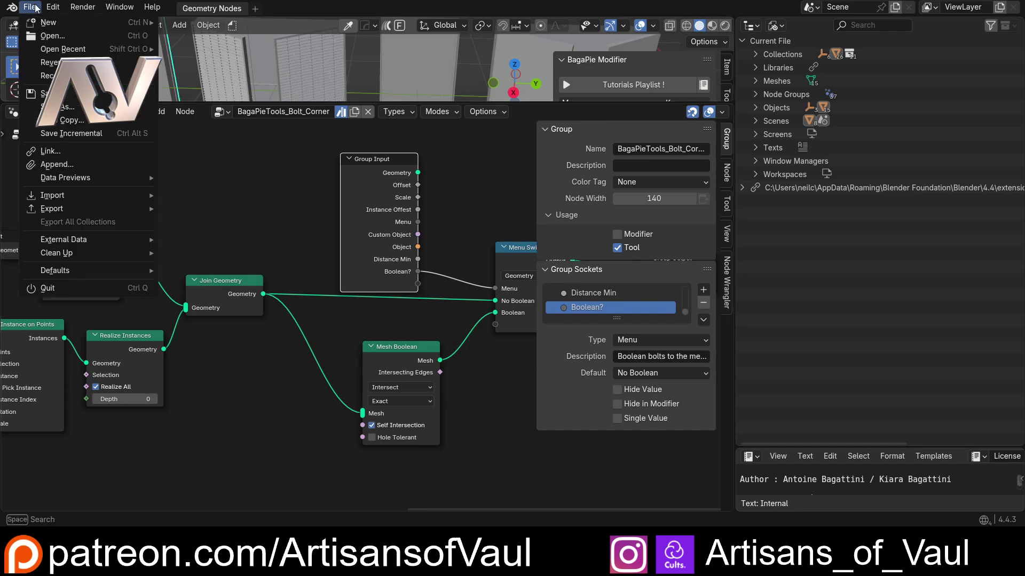
{"action": "left_click", "coordinate": [67, 97]}
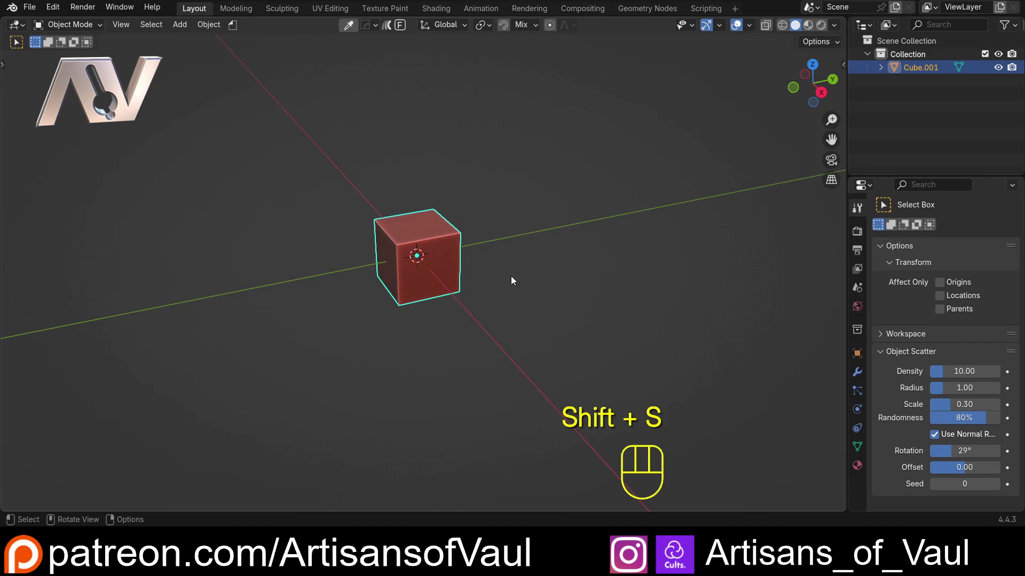
Scale the cube about 9.5 times in X and Y only to form a flat slab, and apply its scale
{"action": "key", "text": "s"}
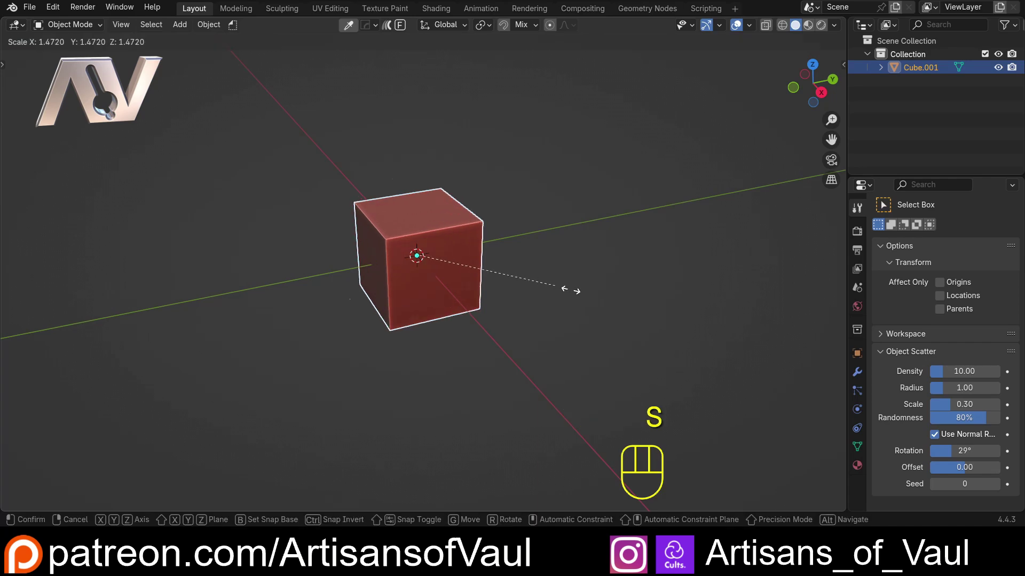
{"action": "key", "text": "shift+z"}
{"action": "left_click", "coordinate": [469, 426]}
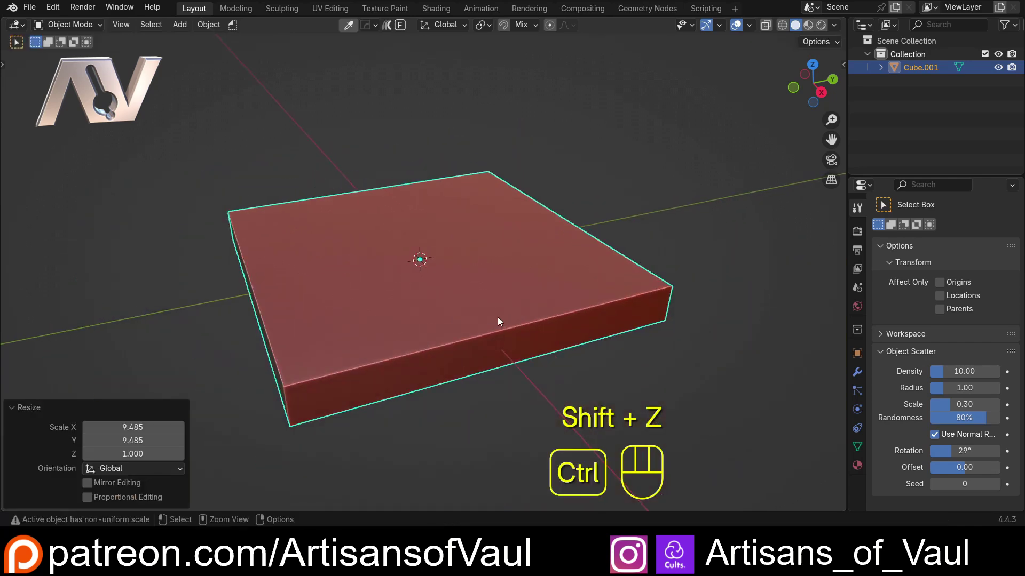
{"action": "key", "text": "ctrl+a"}
{"action": "left_click", "coordinate": [440, 314]}
Add a small Quad Sphere, place it clear of the slab about -16.3, -14.1, 2.8 away, and apply its scale
{"action": "scroll", "coordinate": [440, 315], "scroll_direction": "down", "scroll_amount": 2}
{"action": "middle_click_drag", "start_coordinate": [281, 322], "coordinate": [389, 308]}
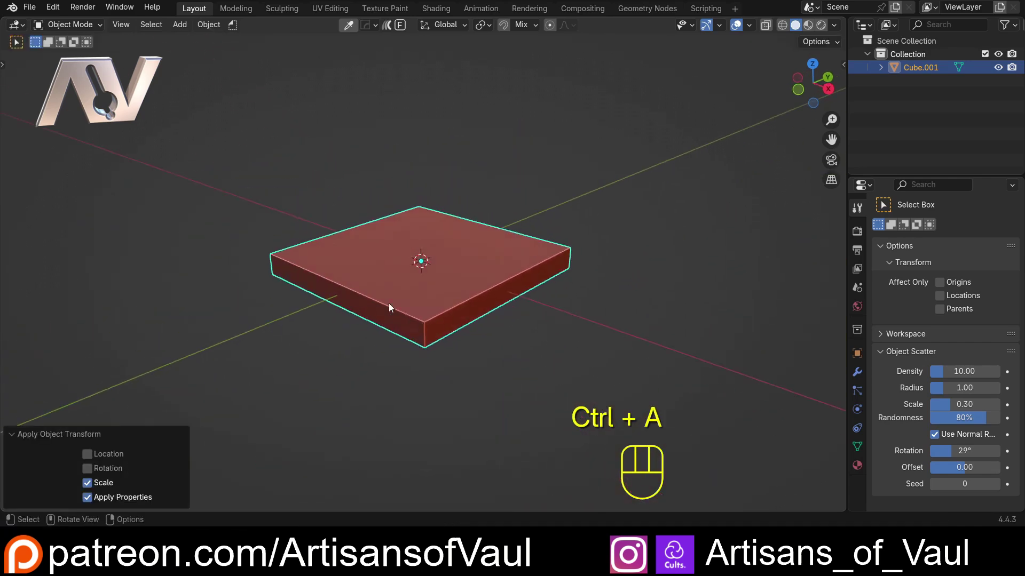
{"action": "key", "text": "shift+a"}
{"action": "mouse_move", "coordinate": [434, 260]}
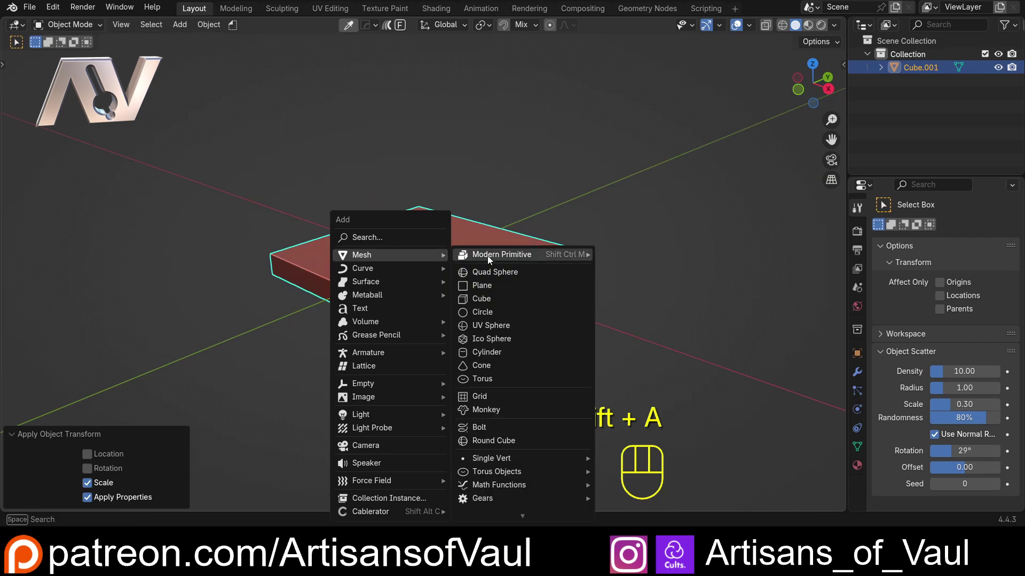
{"action": "left_click", "coordinate": [508, 271]}
{"action": "key", "text": "s"}
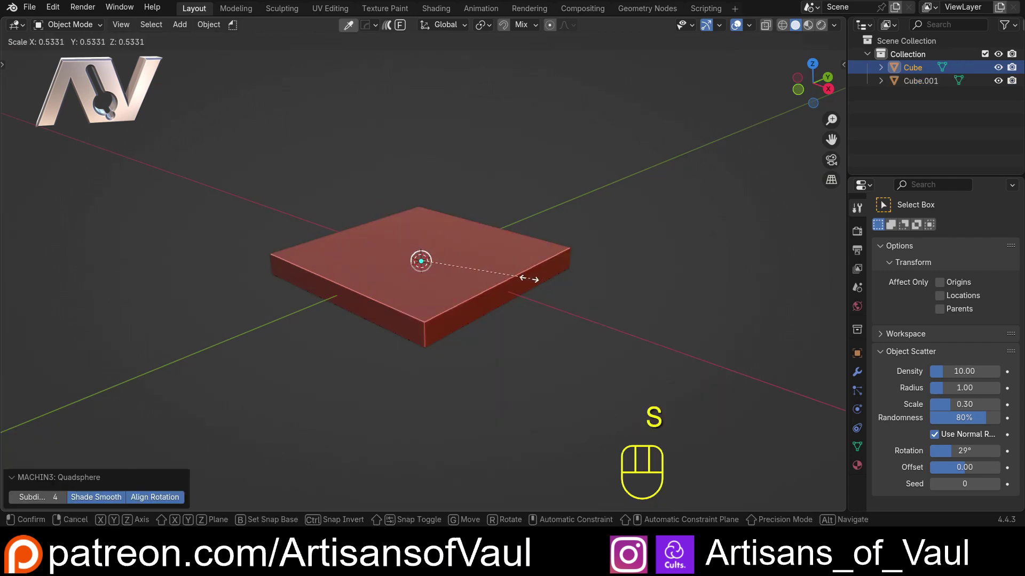
{"action": "left_click", "coordinate": [488, 268]}
{"action": "key", "text": "g"}
{"action": "left_click", "coordinate": [248, 238]}
{"action": "key", "text": "ctrl+a"}
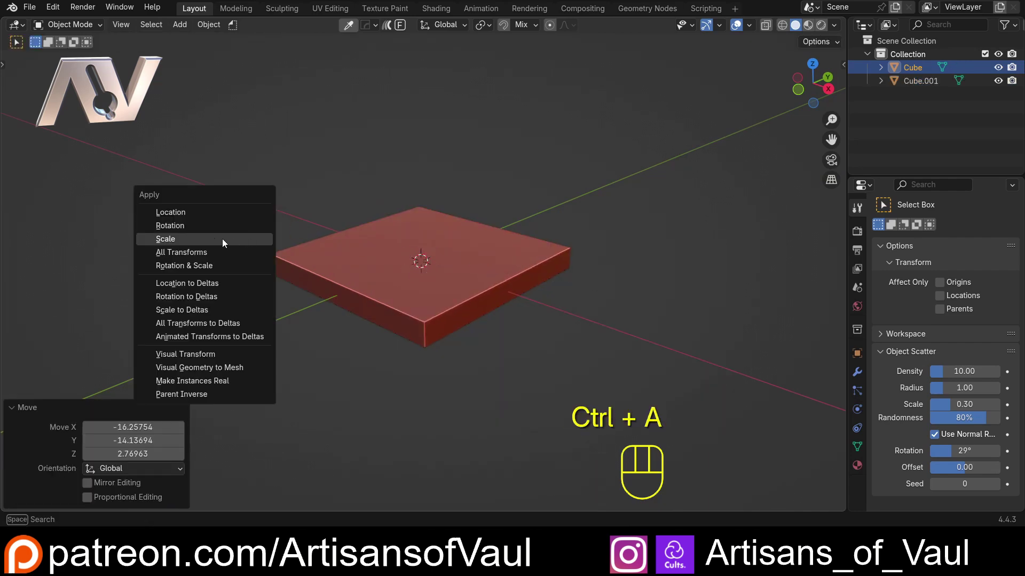
{"action": "left_click", "coordinate": [210, 238]}
Subdivide the slab's top face with one cut
{"action": "middle_click_drag", "start_coordinate": [210, 239], "coordinate": [314, 254]}
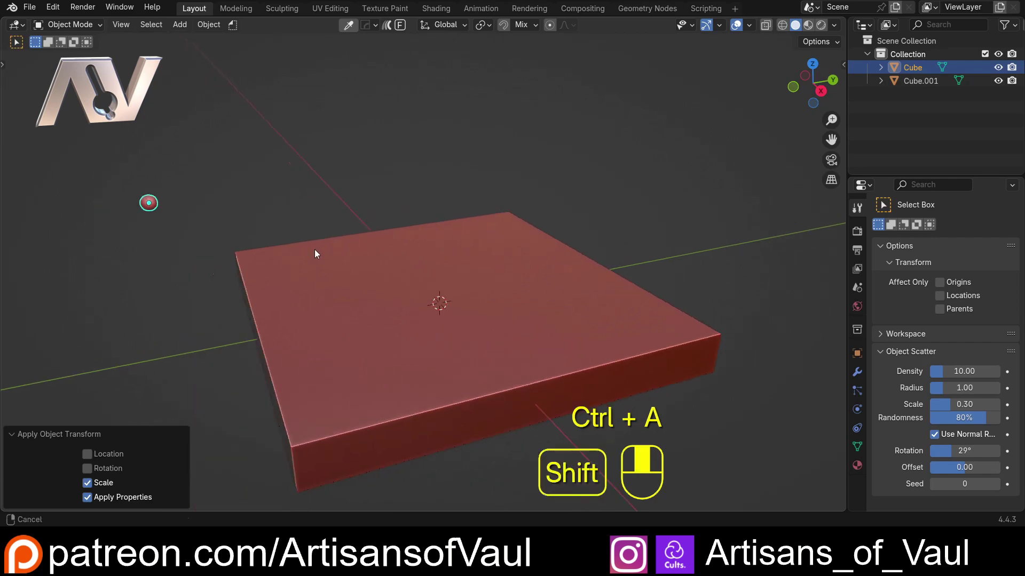
{"action": "left_click", "coordinate": [461, 271]}
{"action": "key", "text": "Tab"}
{"action": "key", "text": "3"}
{"action": "left_click", "coordinate": [458, 281]}
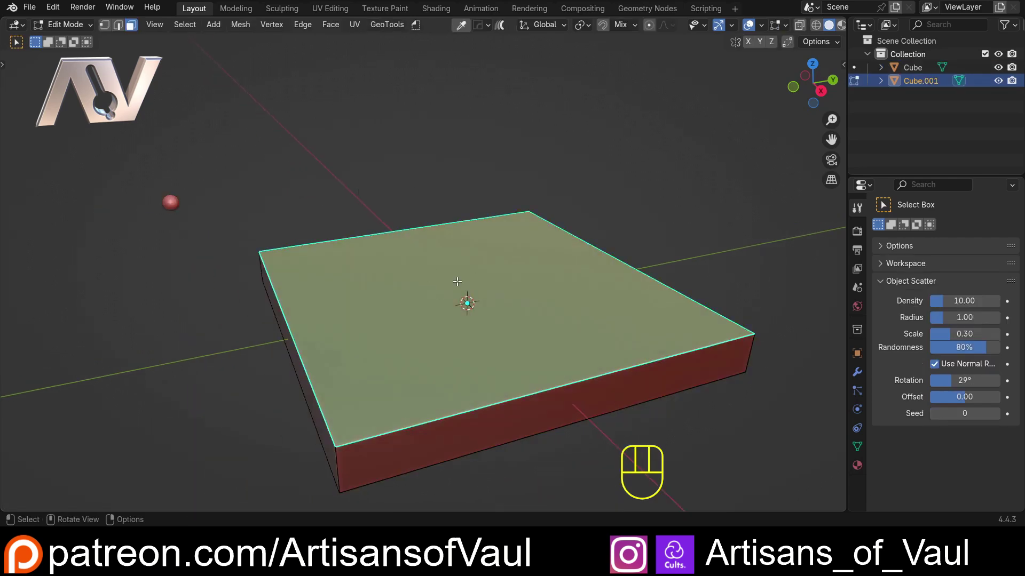
{"action": "key", "text": "ctrl+e"}
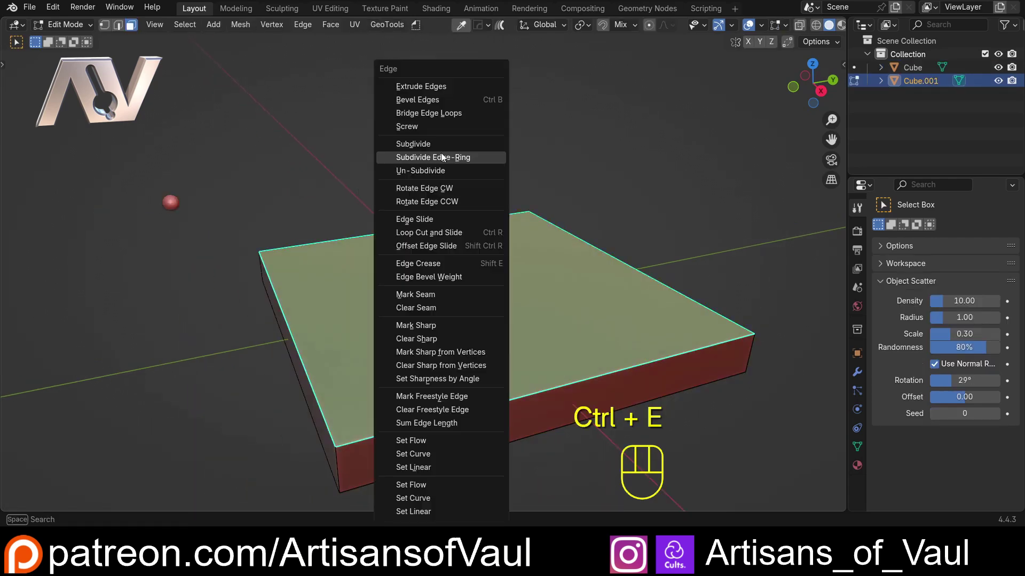
{"action": "left_click", "coordinate": [444, 143]}
Bevel the four inner edges crossing the slab's top face to a width of about 0.51 with one segment
{"action": "key", "text": "Tab"}
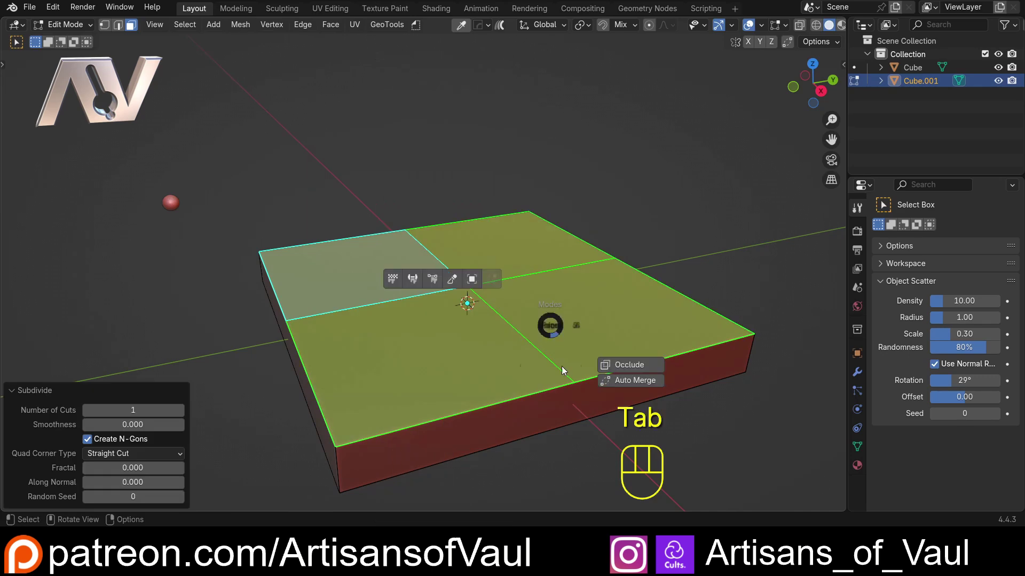
{"action": "key", "text": "2"}
{"action": "left_click", "coordinate": [472, 293], "text": "shift"}
{"action": "left_click", "coordinate": [455, 275], "text": "shift"}
{"action": "left_click", "coordinate": [477, 284], "text": "shift"}
{"action": "left_click", "coordinate": [454, 289], "text": "shift"}
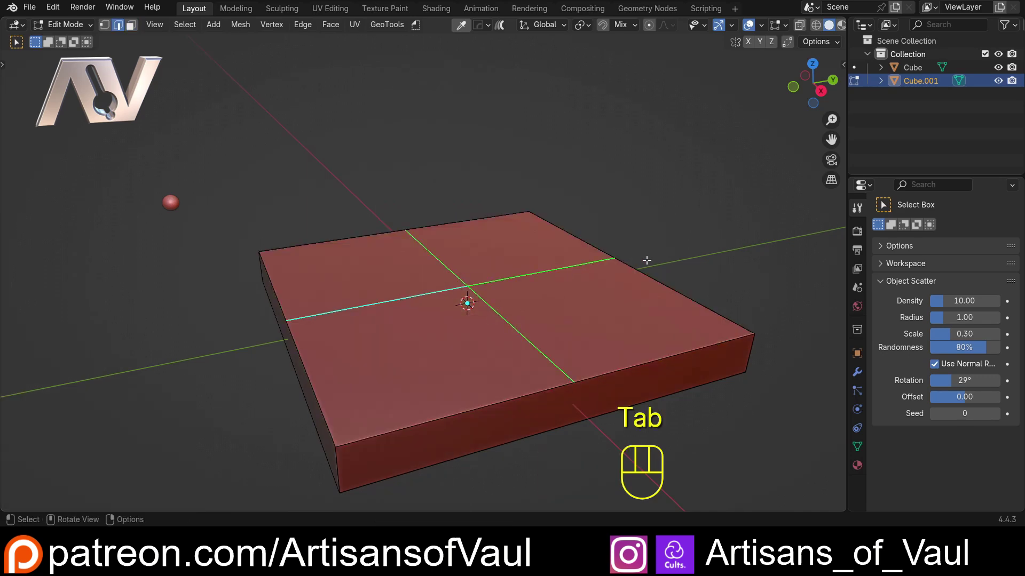
{"action": "key", "text": "ctrl+b"}
{"action": "left_click", "coordinate": [662, 249]}
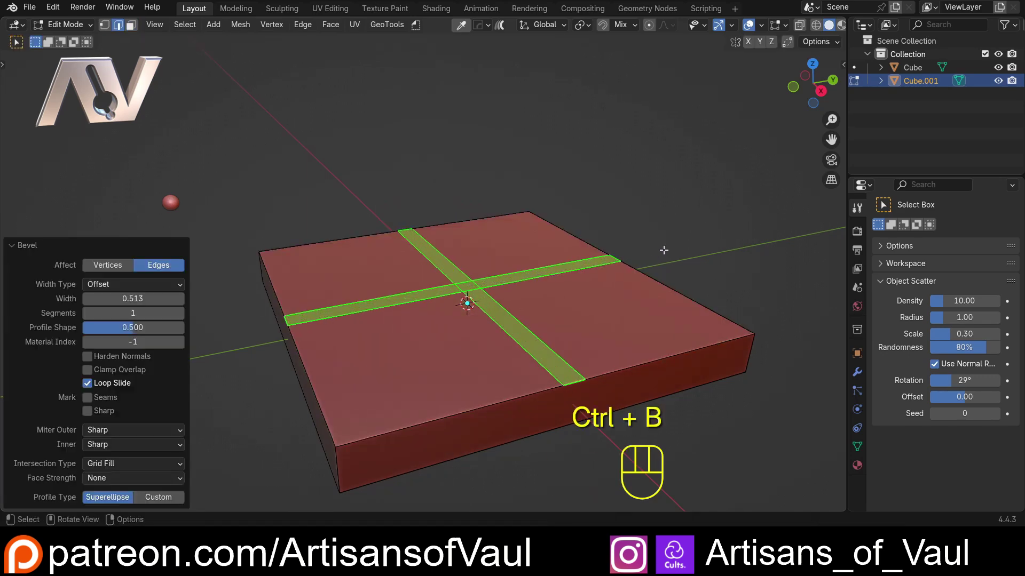
Sink the cross-shaped strip about 0.66 into the slab with Extrude Manifold
{"action": "key", "text": "alt+e"}
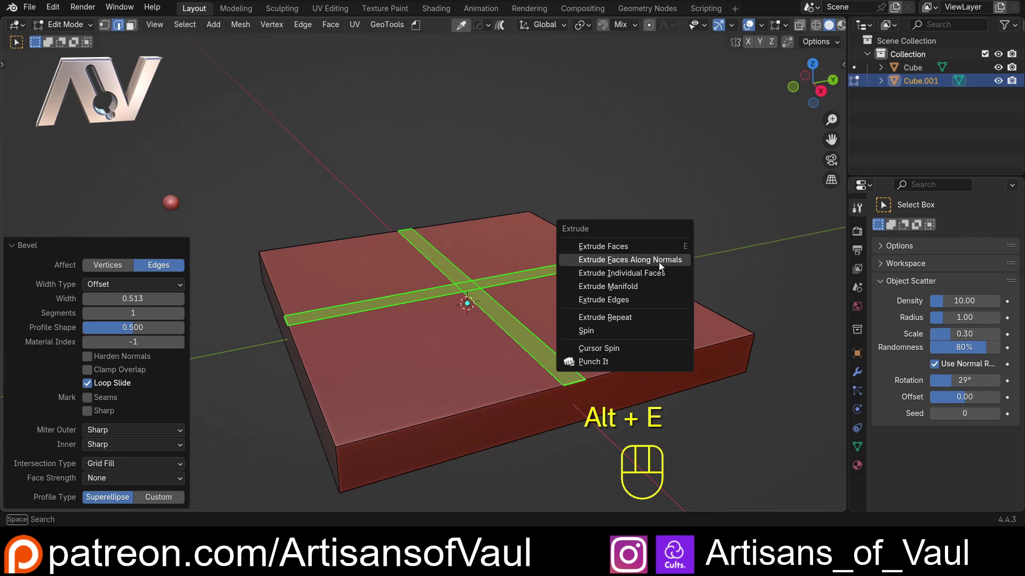
{"action": "left_click", "coordinate": [642, 286]}
{"action": "left_click", "coordinate": [641, 294]}
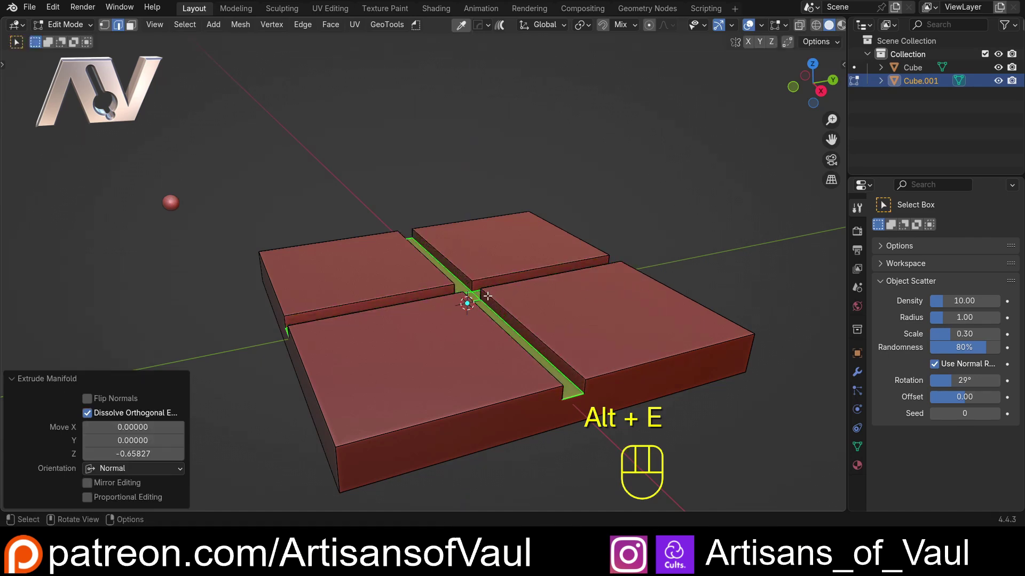
Select the slab's four raised top faces and run BagaPie's Bolt Corner tool on them
{"action": "middle_click_drag", "start_coordinate": [484, 320], "coordinate": [470, 296]}
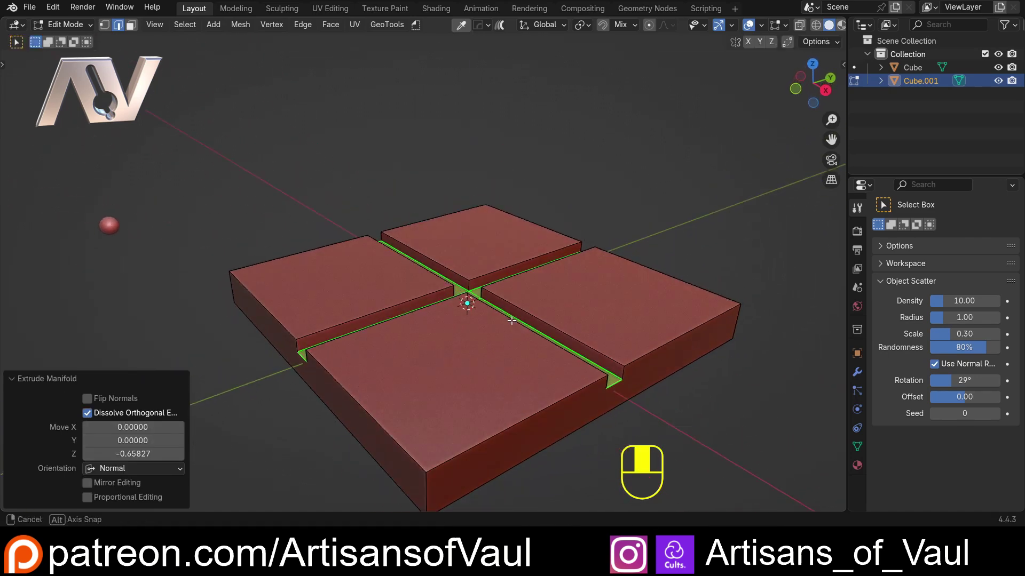
{"action": "key", "text": "Tab"}
{"action": "left_click", "coordinate": [607, 305]}
{"action": "left_click", "coordinate": [478, 259], "text": "shift"}
{"action": "left_click", "coordinate": [422, 291], "text": "shift"}
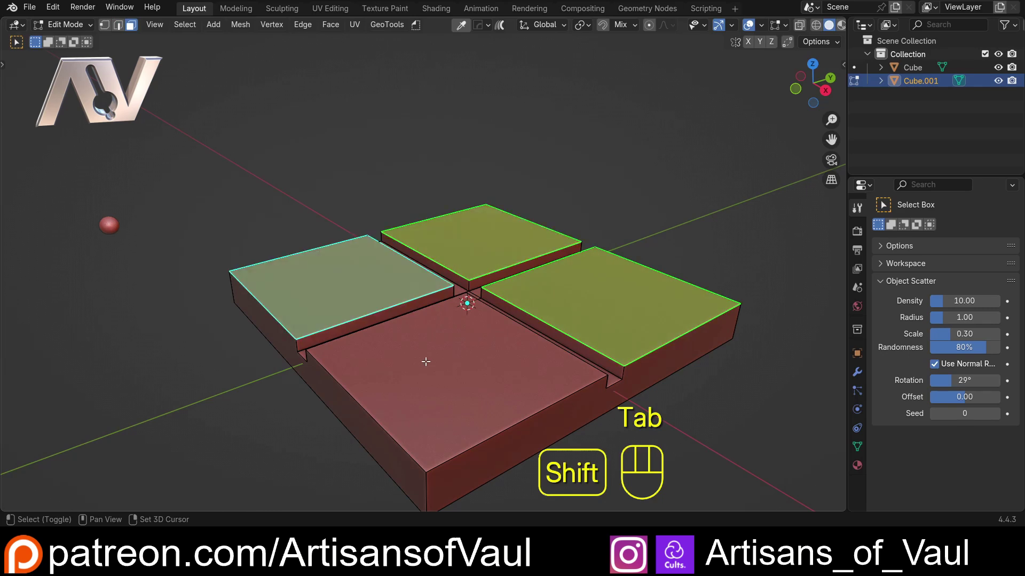
{"action": "left_click", "coordinate": [426, 359], "text": "shift"}
{"action": "middle_click_drag", "start_coordinate": [426, 360], "coordinate": [515, 270]}
{"action": "key", "text": "d"}
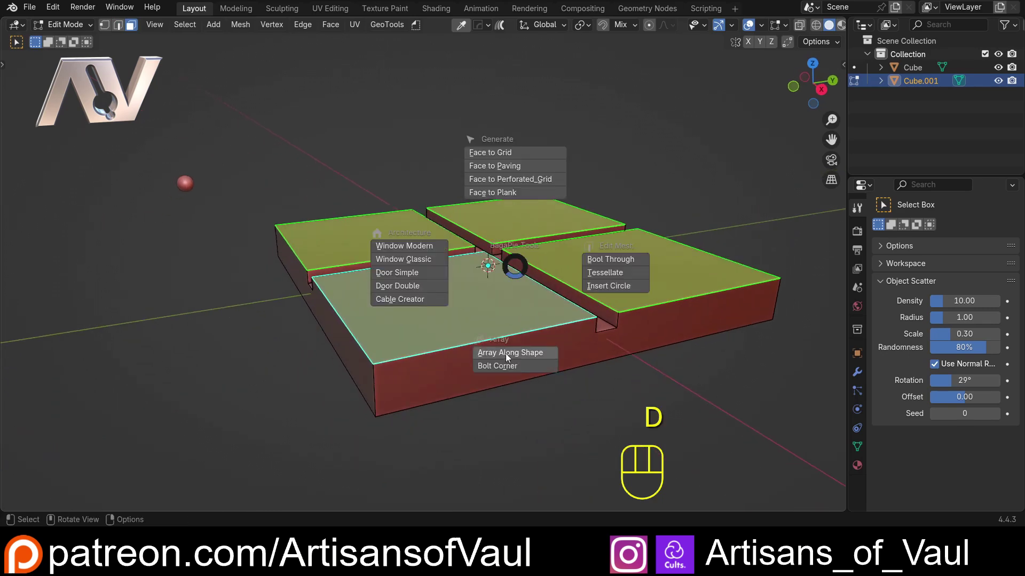
{"action": "left_click", "coordinate": [500, 366]}
Replace the corner bolts with the custom object Cube and set their scale to 0.660
{"action": "middle_click_drag", "start_coordinate": [501, 366], "coordinate": [470, 265]}
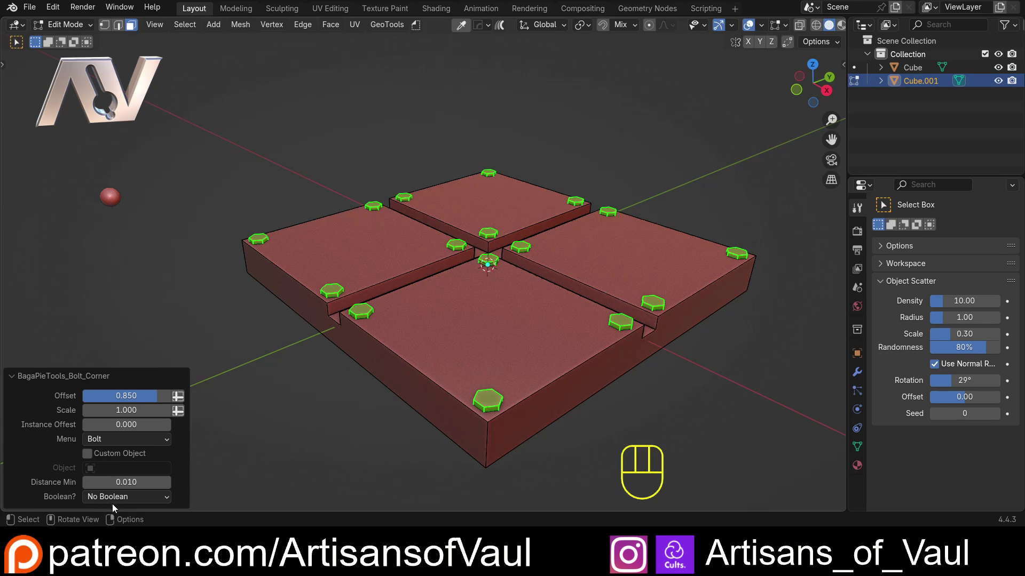
{"action": "left_click", "coordinate": [87, 455]}
{"action": "left_click", "coordinate": [99, 467]}
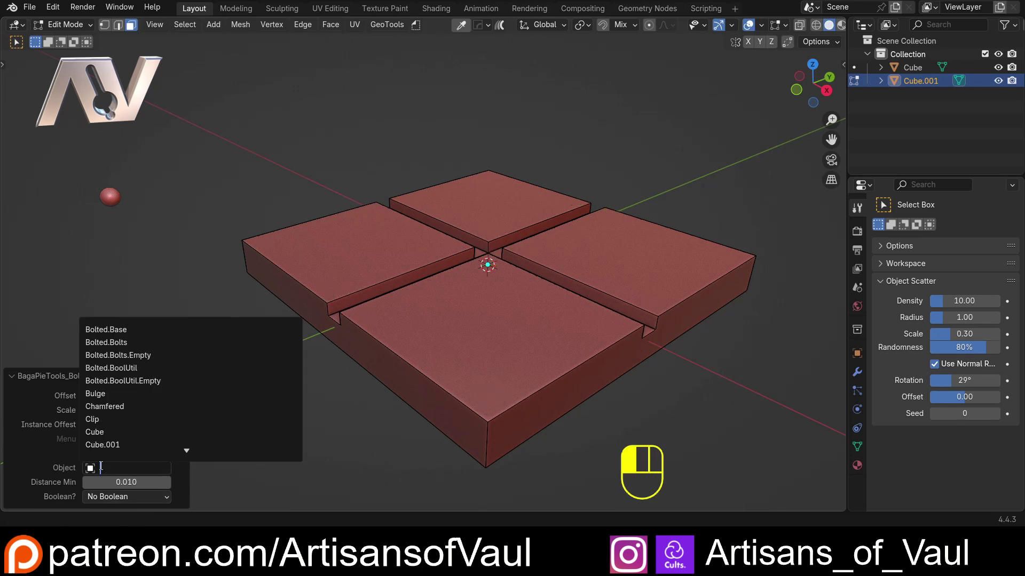
{"action": "left_click", "coordinate": [101, 431]}
{"action": "middle_click_drag", "start_coordinate": [335, 287], "coordinate": [339, 315]}
{"action": "left_click_drag", "start_coordinate": [132, 411], "coordinate": [107, 416]}
{"action": "middle_click_drag", "start_coordinate": [224, 320], "coordinate": [273, 280]}
{"action": "scroll", "coordinate": [273, 280], "scroll_direction": "up", "scroll_amount": 2}
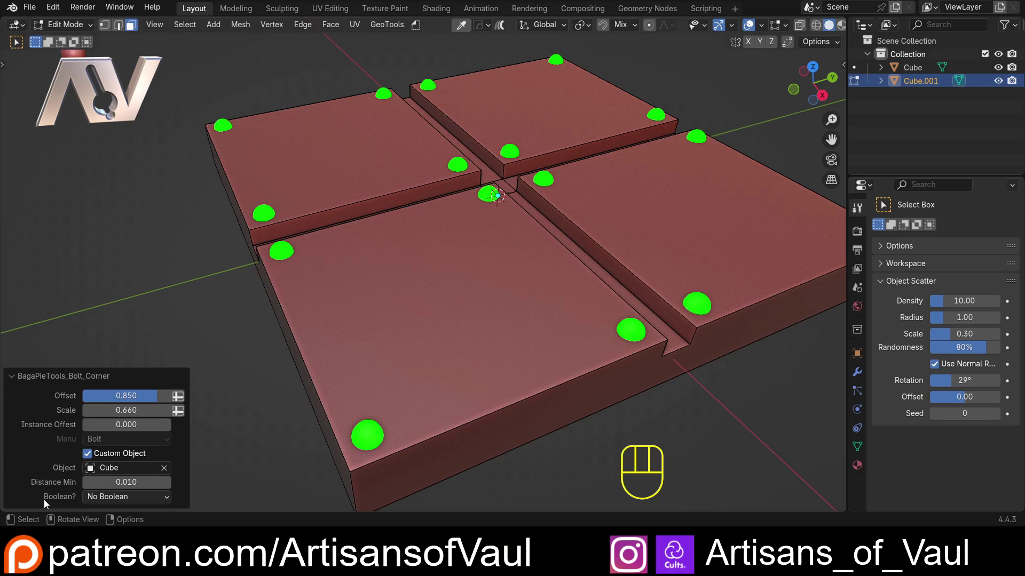
Switch the bolt tool's Boolean? option to Boolean and inspect the slab's topology around the domes in wireframe view
{"action": "left_click", "coordinate": [12, 378]}
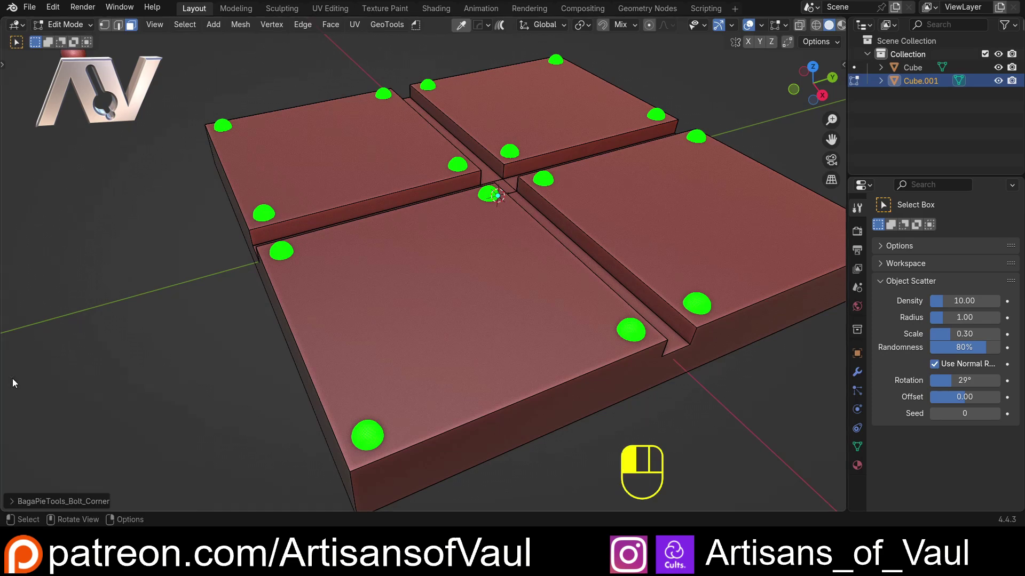
{"action": "left_click", "coordinate": [8, 505]}
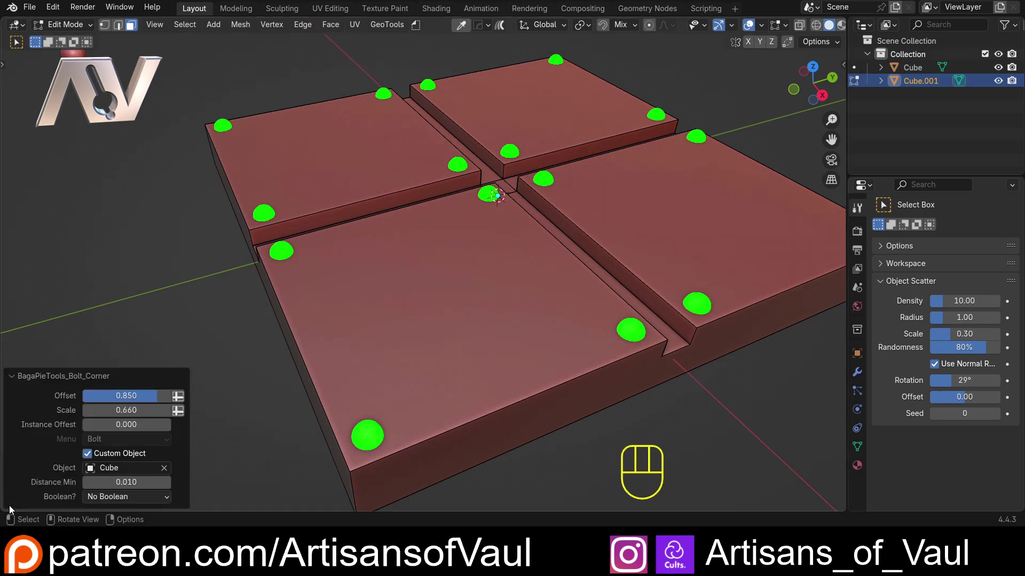
{"action": "left_click", "coordinate": [127, 500]}
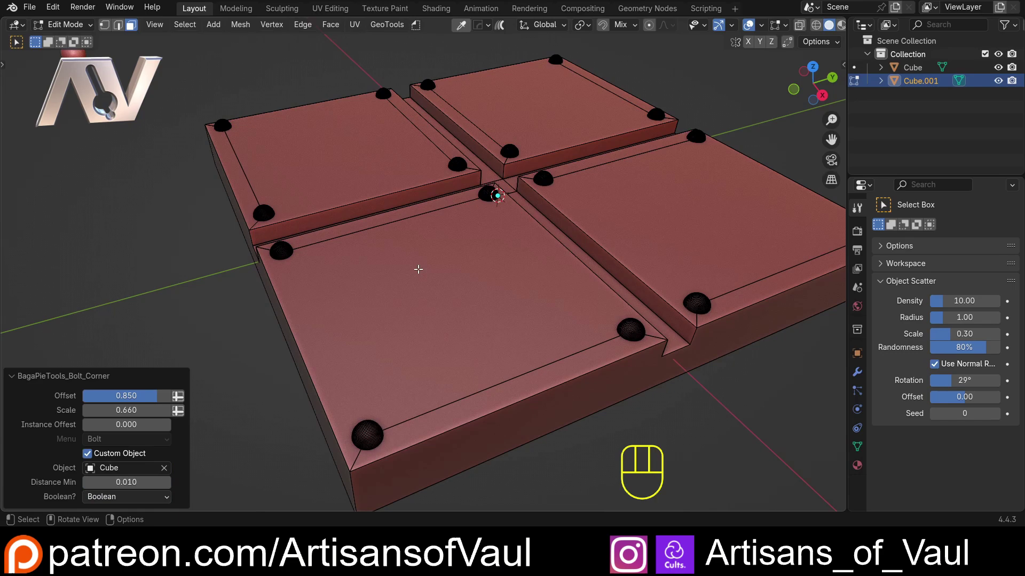
{"action": "key", "text": "shift+z"}
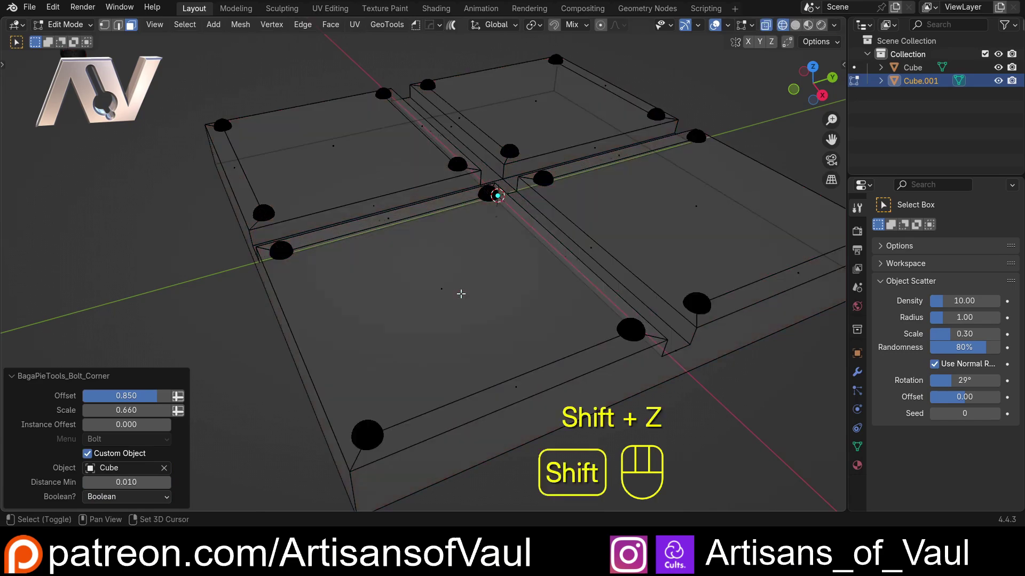
{"action": "mouse_move", "coordinate": [444, 282]}
{"action": "middle_mouse_down"}
{"action": "mouse_move", "coordinate": [432, 224]}
{"action": "mouse_move", "coordinate": [469, 320]}
{"action": "mouse_move", "coordinate": [480, 297]}
{"action": "mouse_move", "coordinate": [421, 257]}
{"action": "mouse_move", "coordinate": [454, 248]}
{"action": "mouse_move", "coordinate": [466, 284]}
{"action": "mouse_move", "coordinate": [496, 246]}
{"action": "mouse_move", "coordinate": [426, 298]}
{"action": "middle_mouse_up"}
{"action": "key", "text": "shift+z"}
{"action": "scroll", "coordinate": [425, 297], "scroll_direction": "up", "scroll_amount": 5}
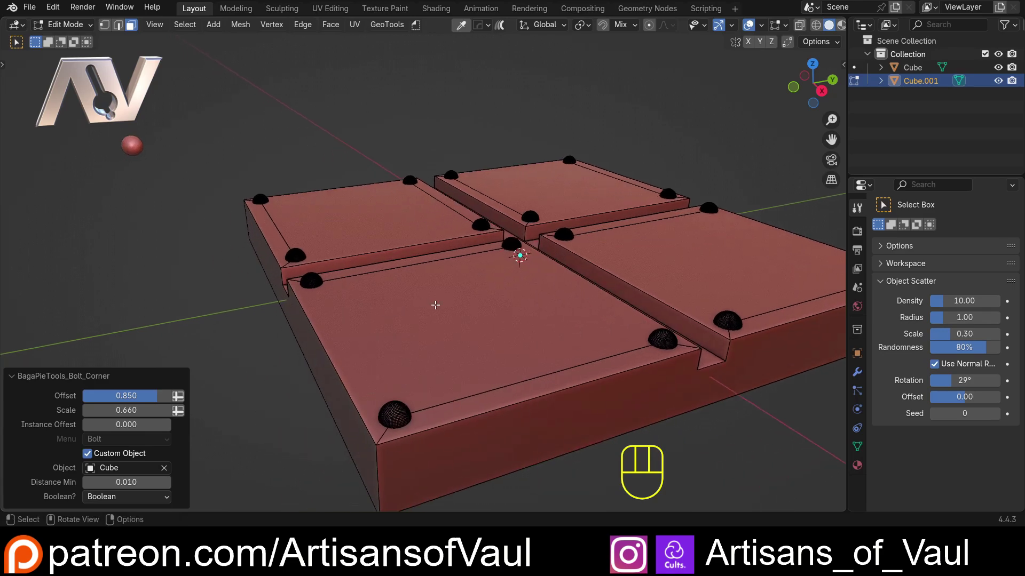
Return to Object Mode and view the whole slab with its domed corner studs
{"action": "scroll", "coordinate": [445, 299], "scroll_direction": "down", "scroll_amount": 4}
{"action": "key", "text": "Tab"}
{"action": "left_click", "coordinate": [443, 168]}
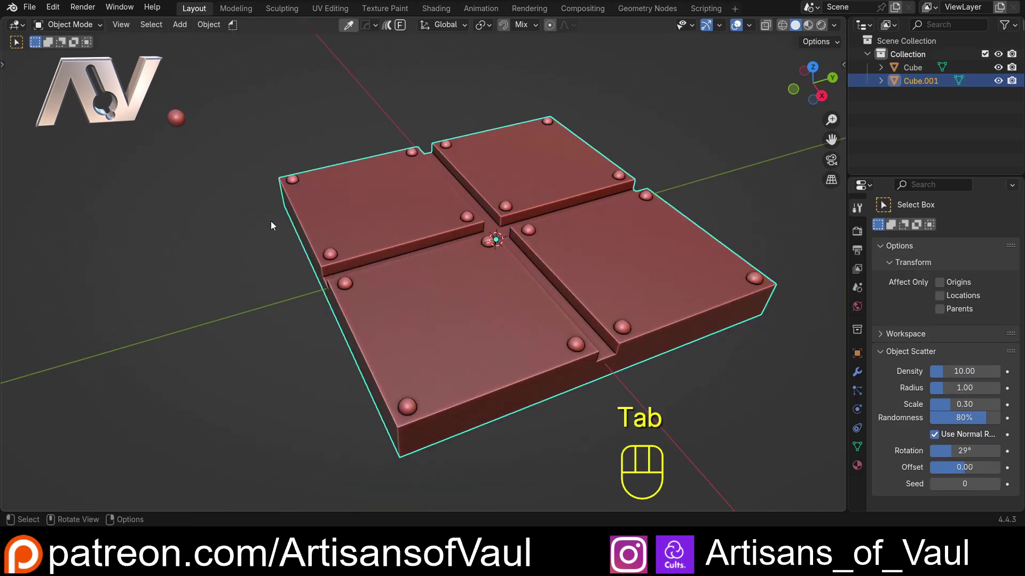
{"action": "scroll", "coordinate": [291, 268], "scroll_direction": "down", "scroll_amount": 4}
{"action": "middle_click_drag", "start_coordinate": [291, 268], "coordinate": [312, 242]}
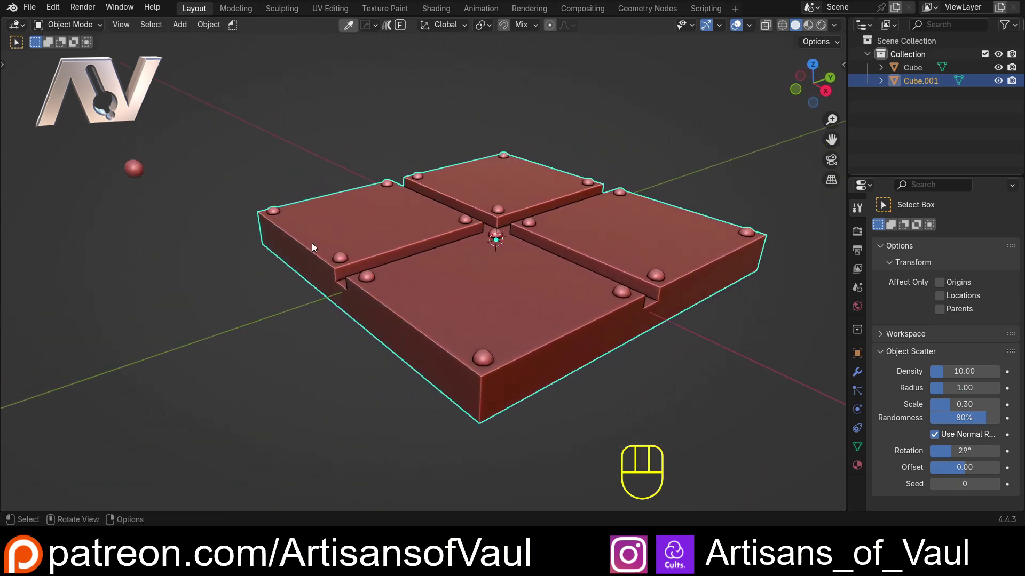